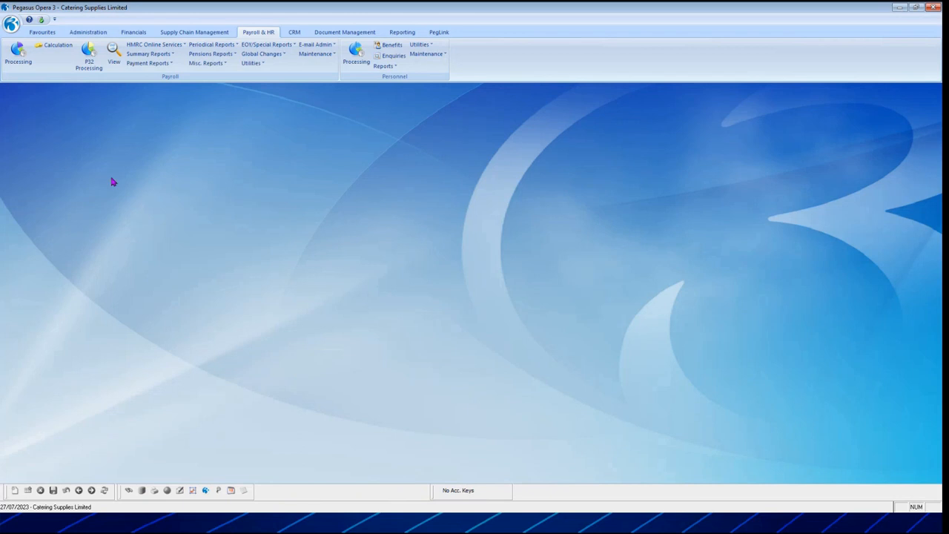
# Open Report Manager from the reporting area and start a new report record.
pyautogui.click(402, 34)
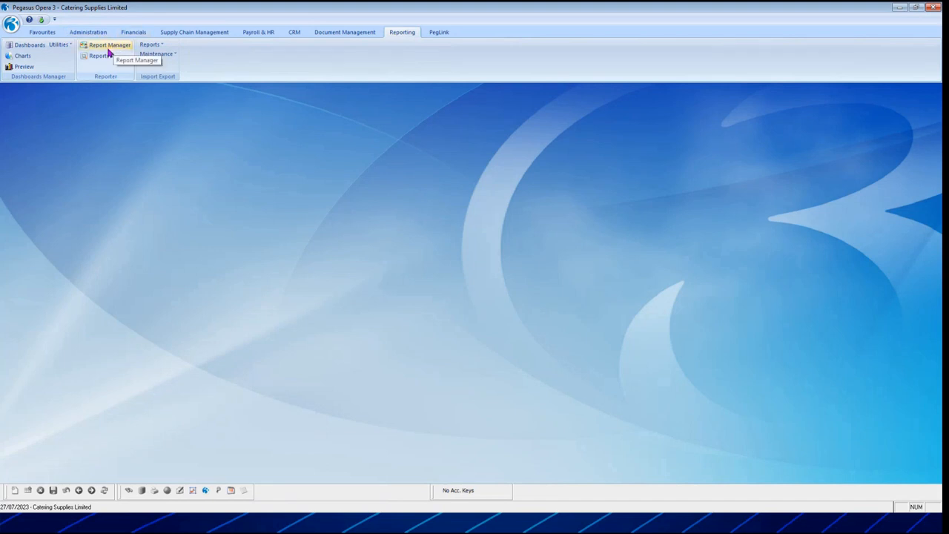
pyautogui.click(109, 49)
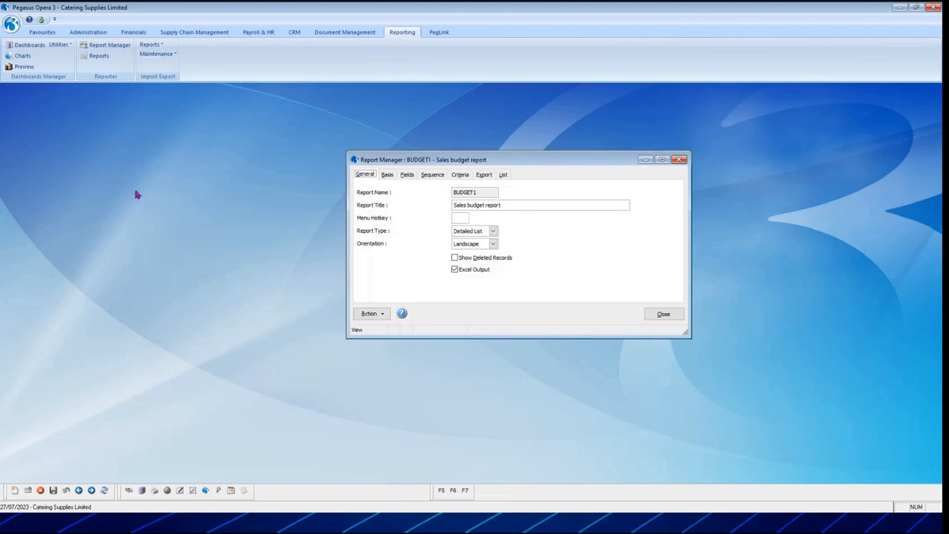
pyautogui.moveTo(467, 161); pyautogui.dragTo(435, 152)
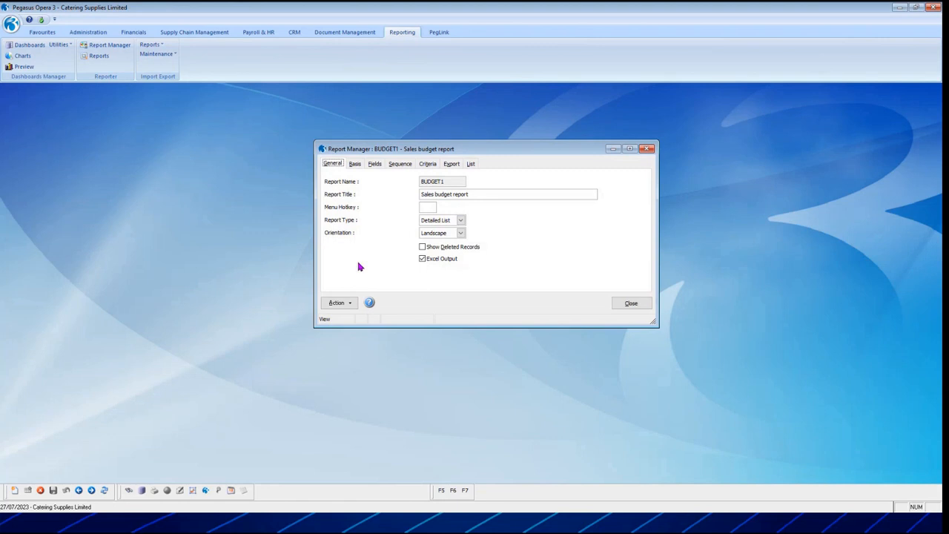
pyautogui.click(14, 489)
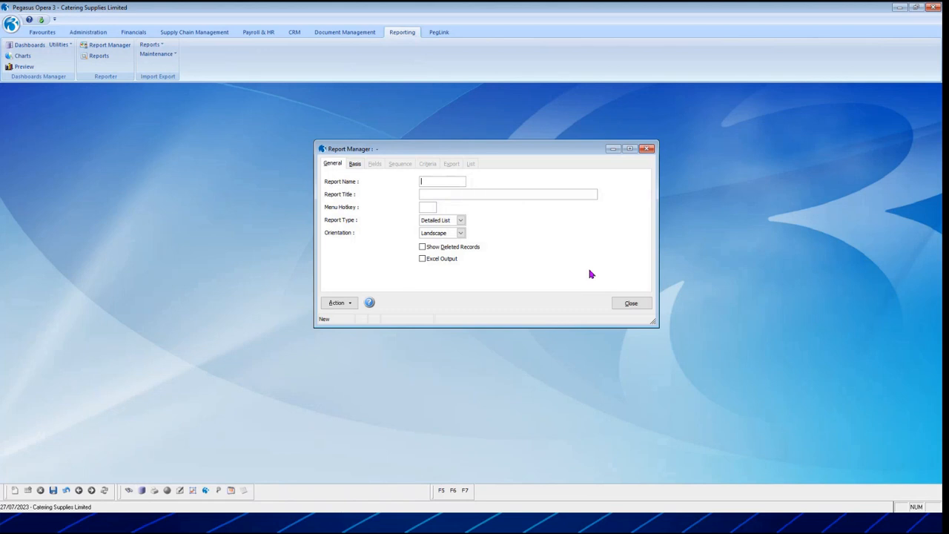
# Name the new report PAYROLL1 and give it the title "Current Employees List".
pyautogui.write('PAYROLL1')
pyautogui.press('Tab')
pyautogui.write('Current Employees List')
pyautogui.press('Tab')
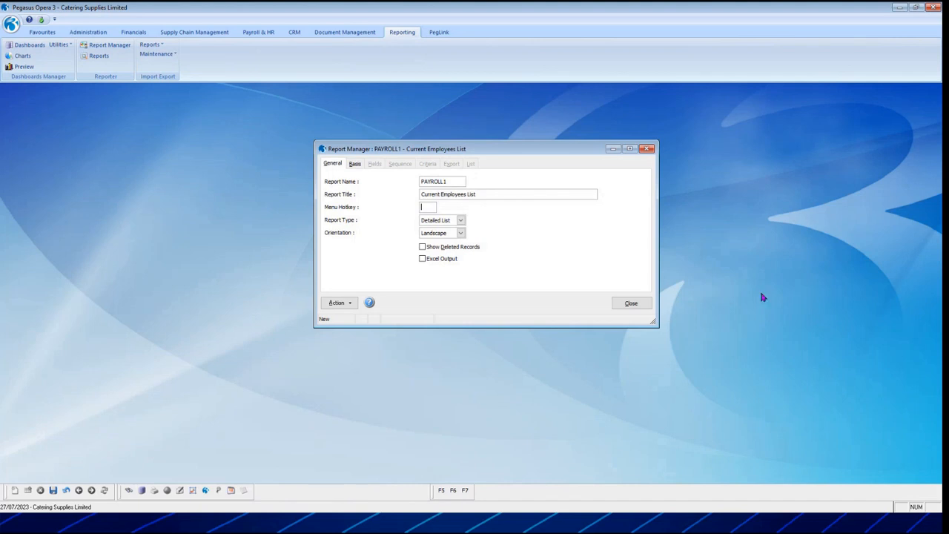
pyautogui.click(460, 220)
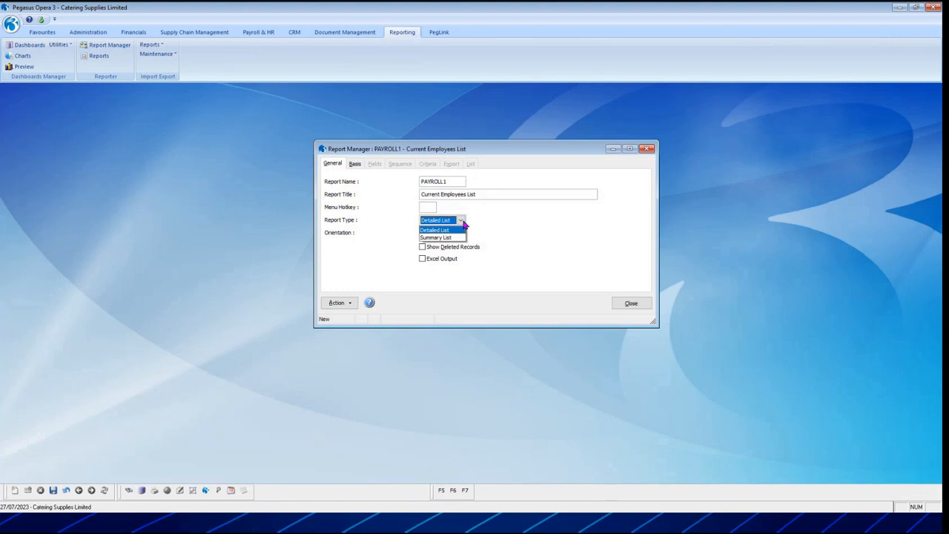
pyautogui.click(444, 243)
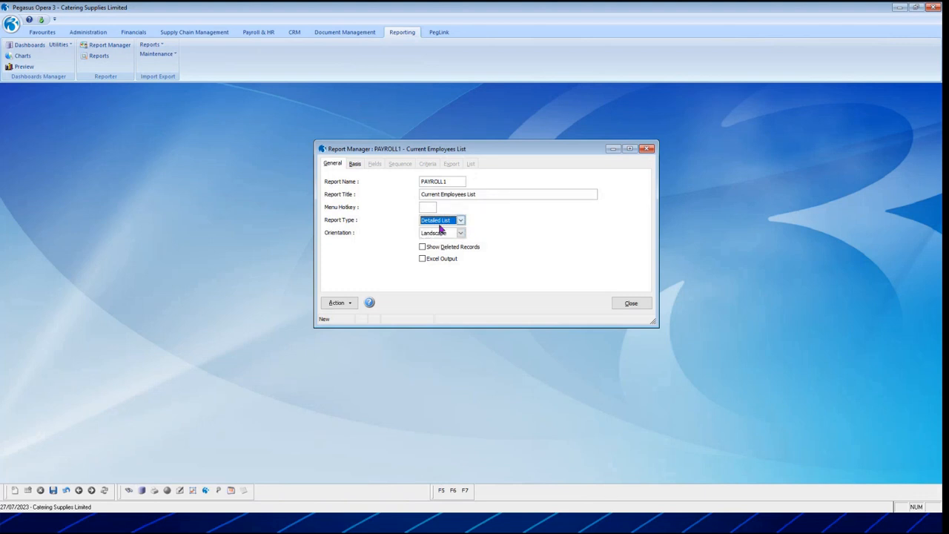
pyautogui.click(439, 224)
pyautogui.click(438, 230)
pyautogui.click(460, 220)
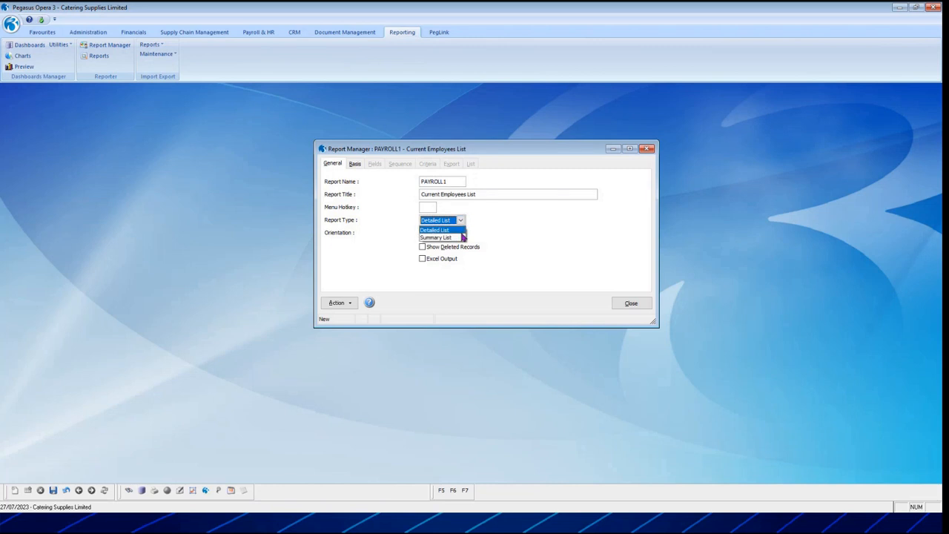
pyautogui.click(458, 239)
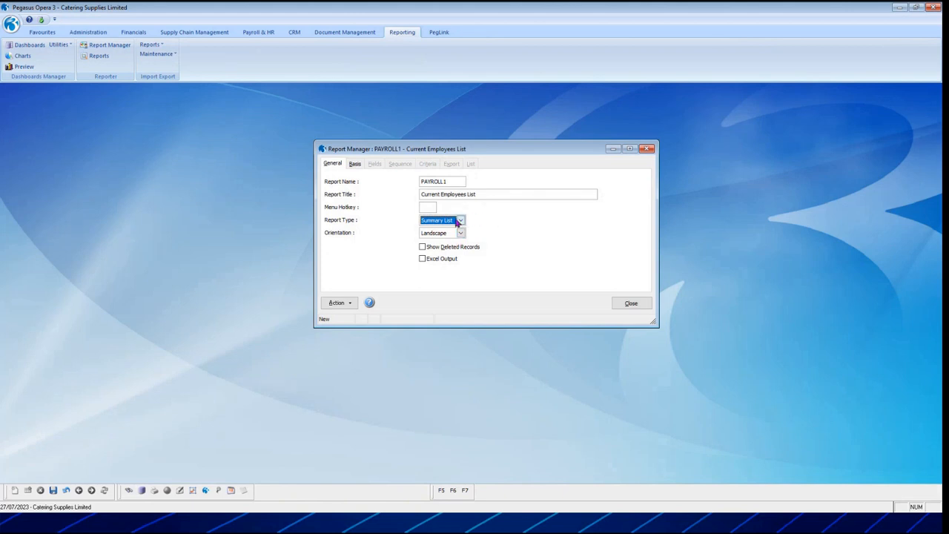
pyautogui.click(460, 220)
pyautogui.click(454, 230)
# Set the report's orientation to Landscape and enable Excel Output.
pyautogui.click(460, 233)
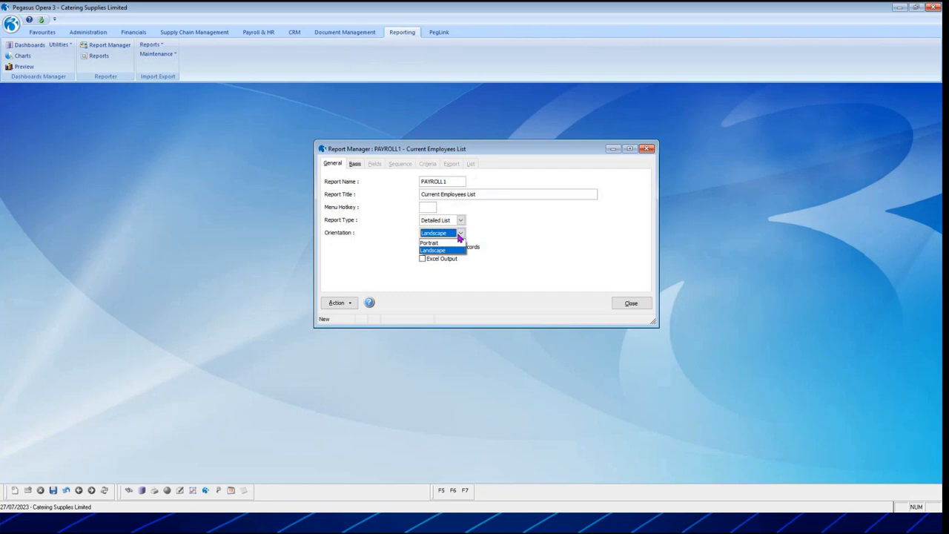
pyautogui.click(448, 250)
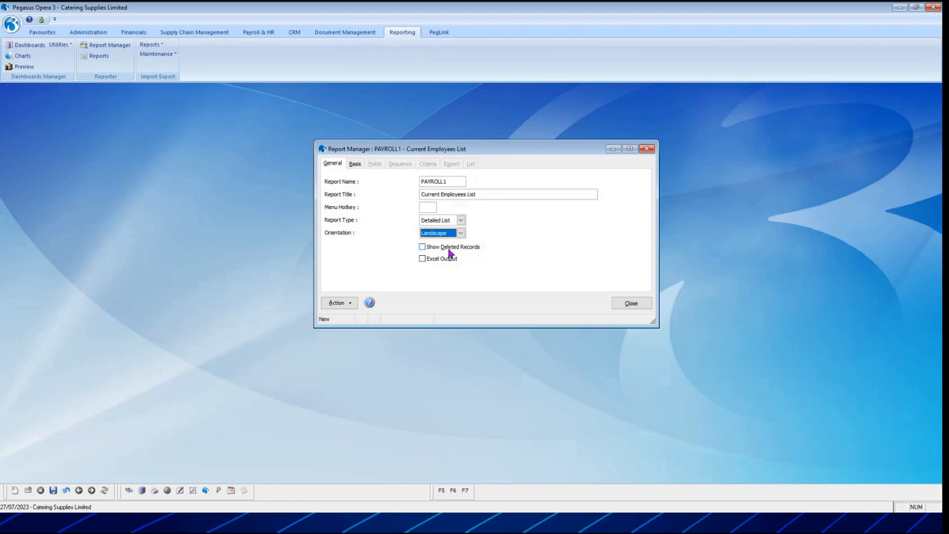
pyautogui.press('Tab')
pyautogui.press('Tab')
pyautogui.click(422, 259)
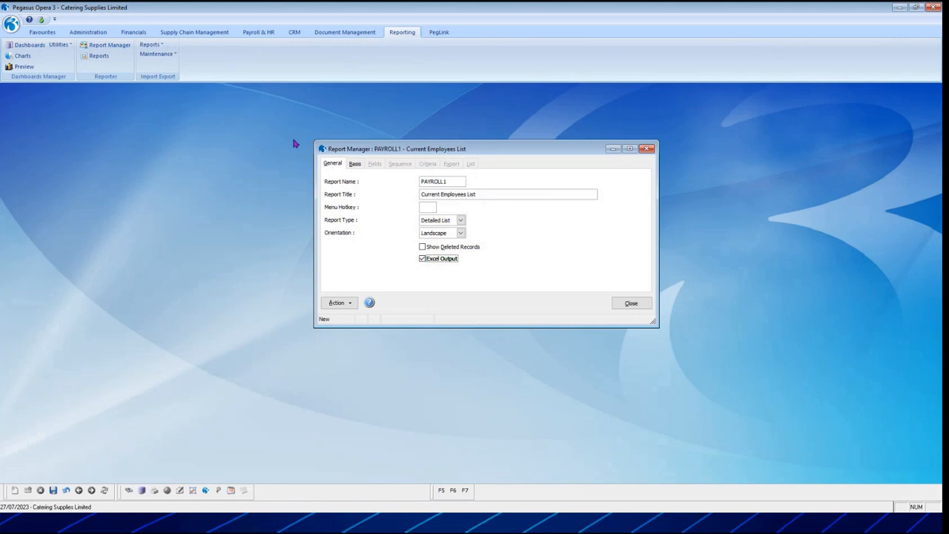
# Set the report base of the new report to "Payroll - WNAME".
pyautogui.click(354, 164)
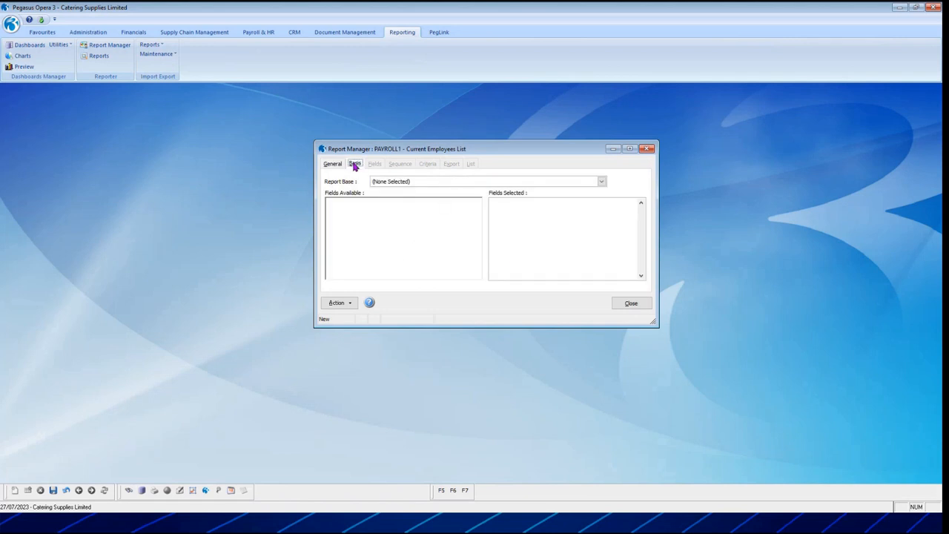
pyautogui.click(496, 184)
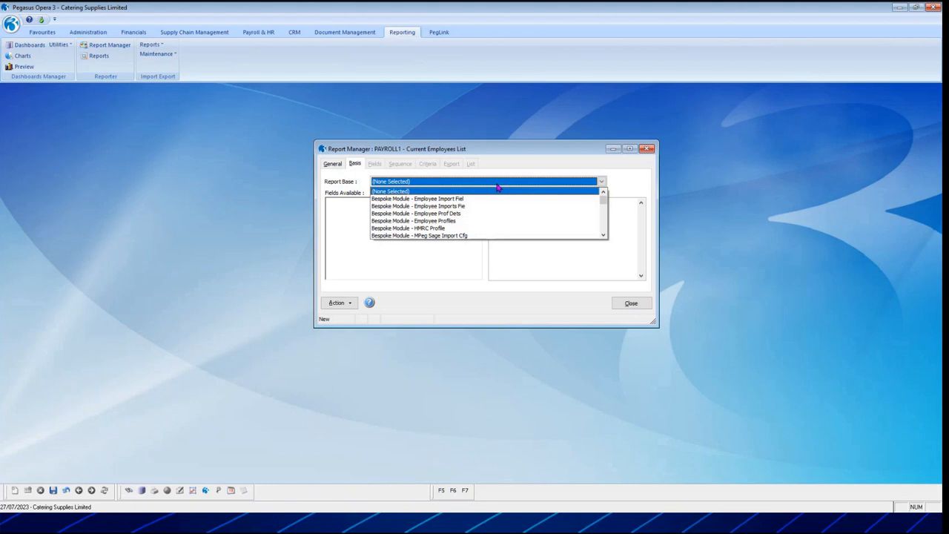
pyautogui.press('p')
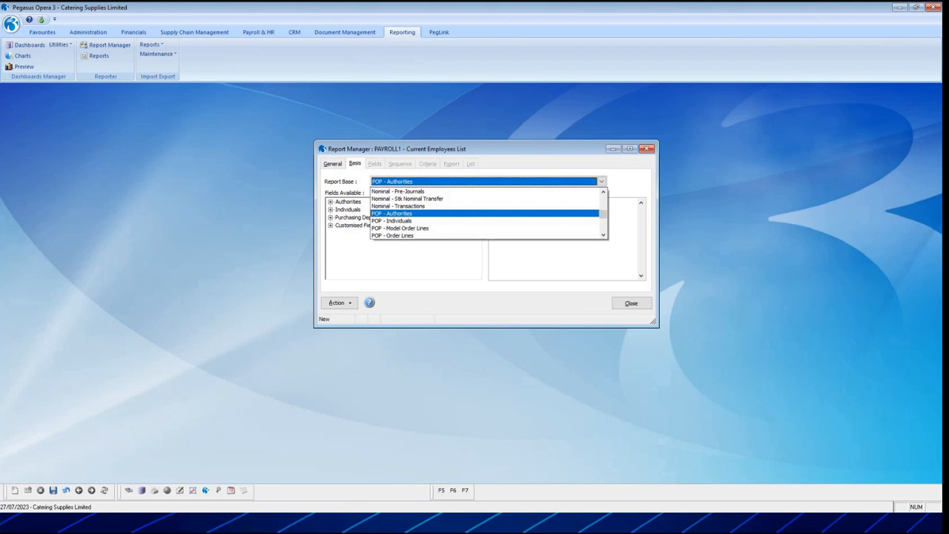
pyautogui.press('Down')
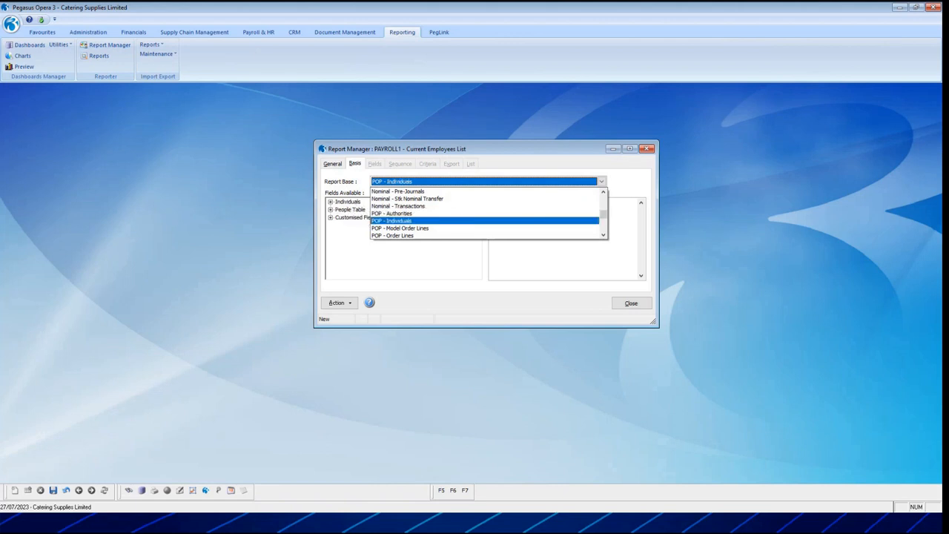
pyautogui.click(604, 235)
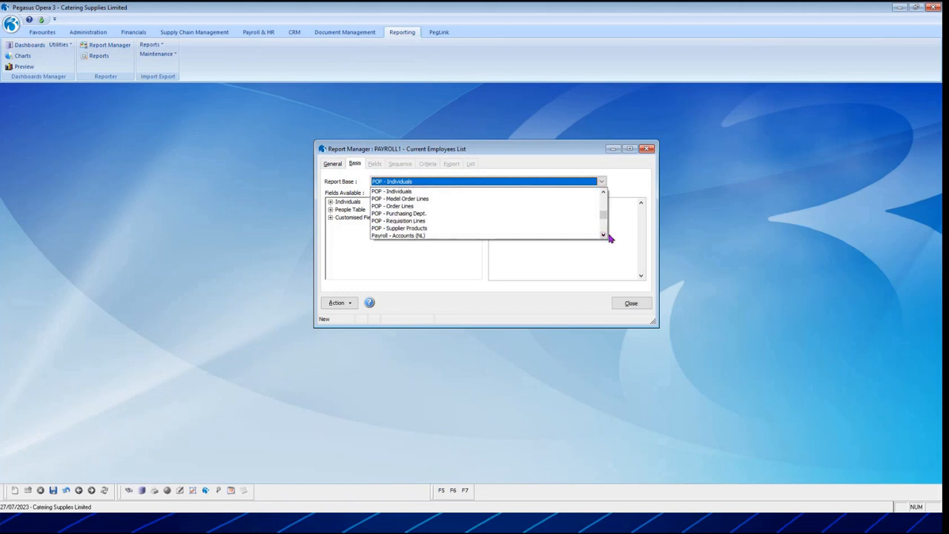
pyautogui.click(603, 235)
pyautogui.click(604, 235)
pyautogui.click(604, 235)
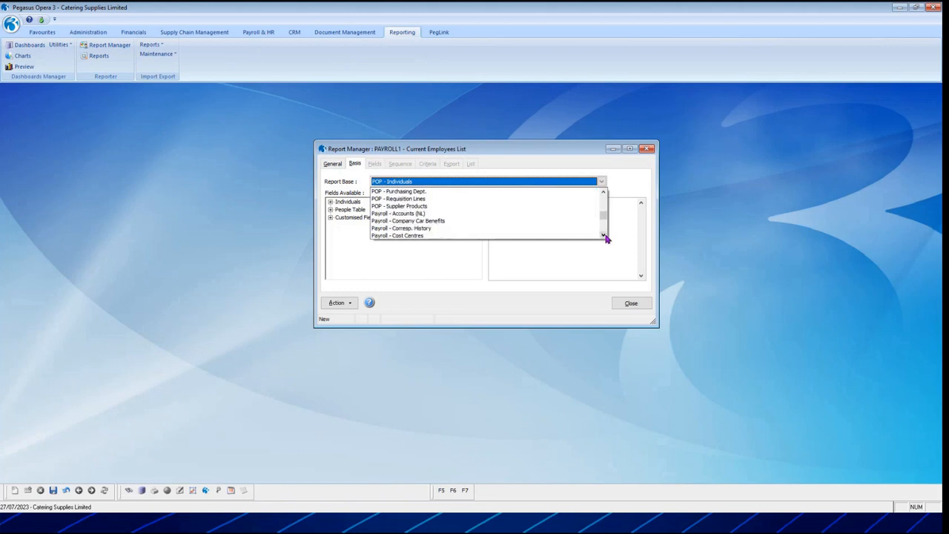
pyautogui.click(603, 235)
pyautogui.click(604, 235)
pyautogui.click(604, 235)
pyautogui.click(604, 235)
pyautogui.click(603, 235)
pyautogui.click(603, 235)
pyautogui.click(604, 235)
pyautogui.click(603, 235)
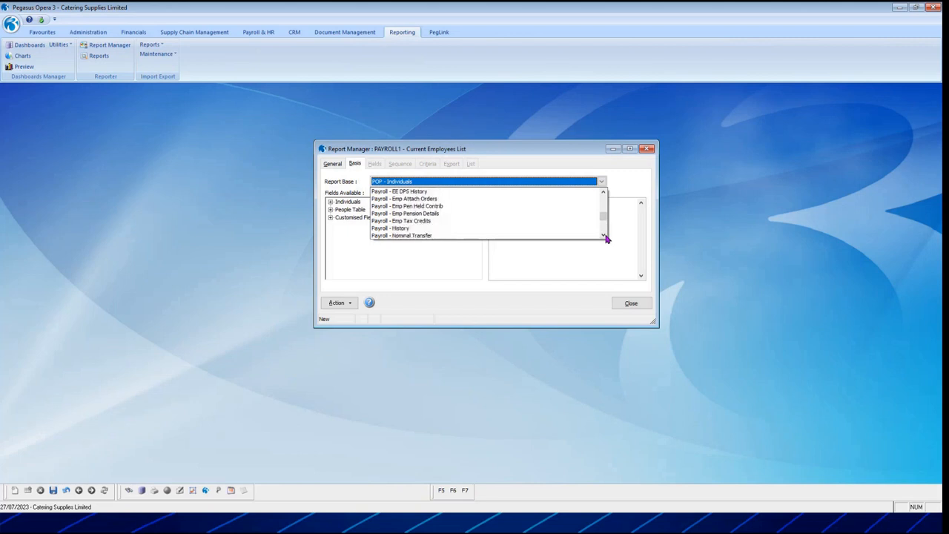
pyautogui.click(605, 235)
pyautogui.click(604, 235)
pyautogui.click(604, 235)
pyautogui.click(605, 235)
pyautogui.click(605, 235)
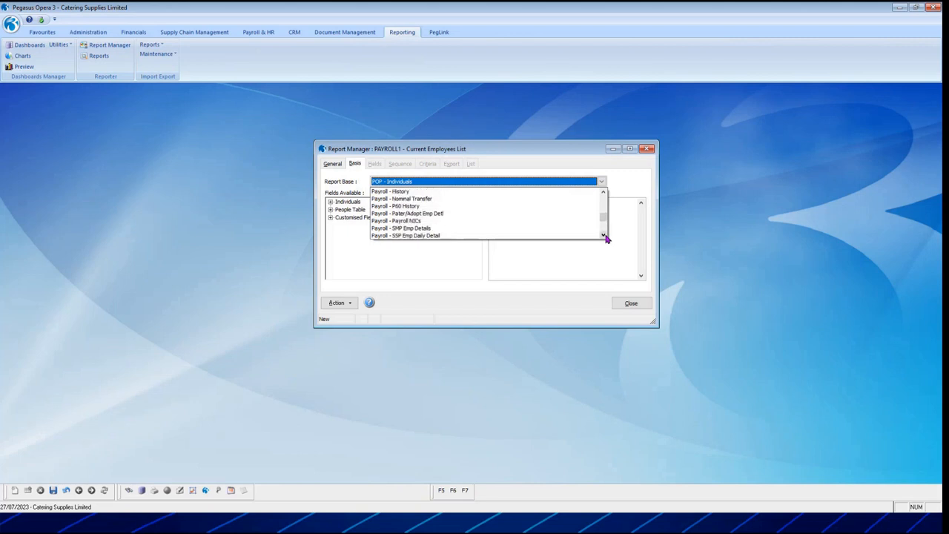
pyautogui.click(604, 235)
pyautogui.click(605, 235)
pyautogui.click(604, 235)
pyautogui.click(604, 235)
pyautogui.click(604, 235)
pyautogui.click(605, 235)
pyautogui.click(605, 235)
pyautogui.click(604, 235)
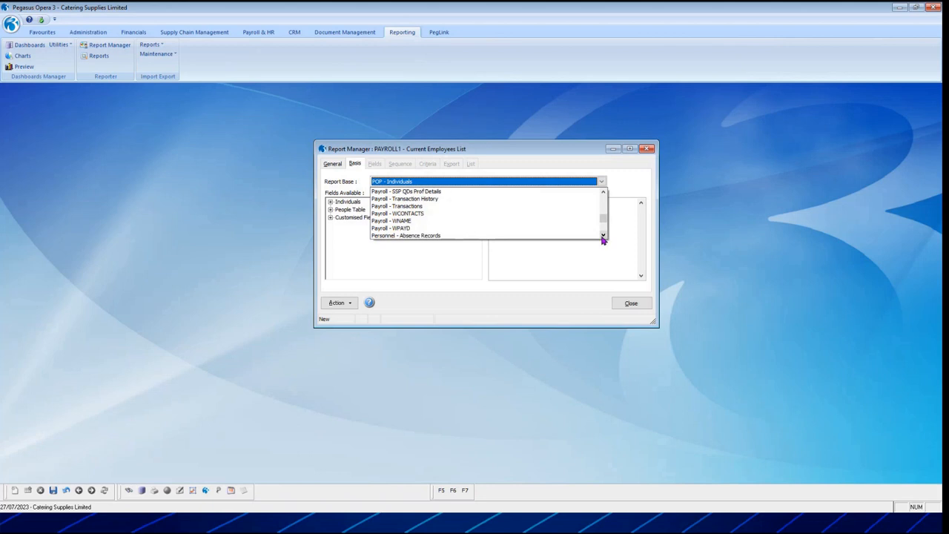
pyautogui.click(422, 222)
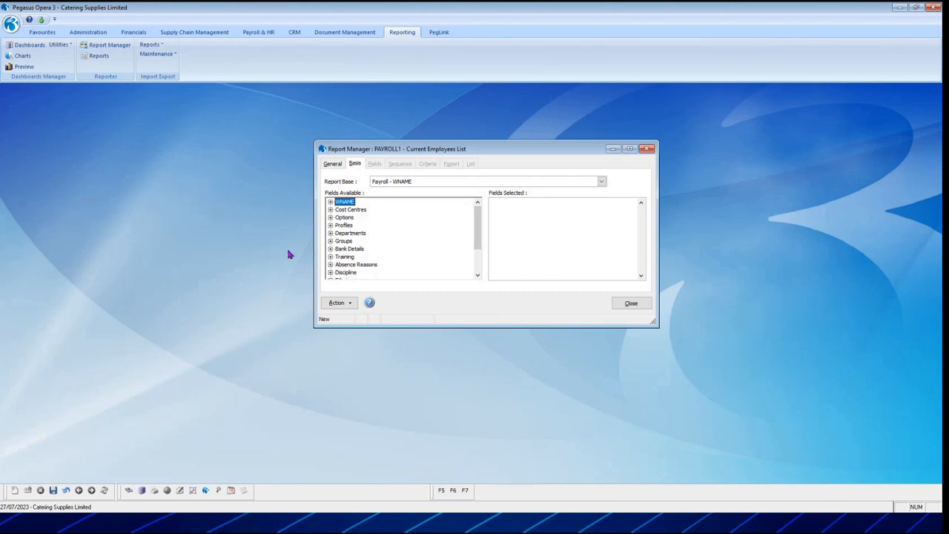
# Examine the available field groups of the report base, including the fields under WNAME, Options and Profiles.
pyautogui.click(330, 203)
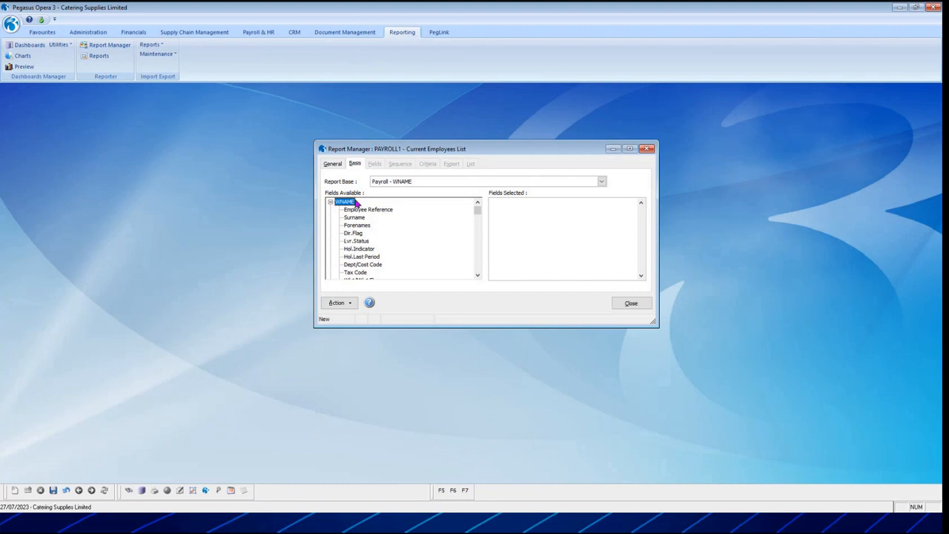
pyautogui.click(331, 202)
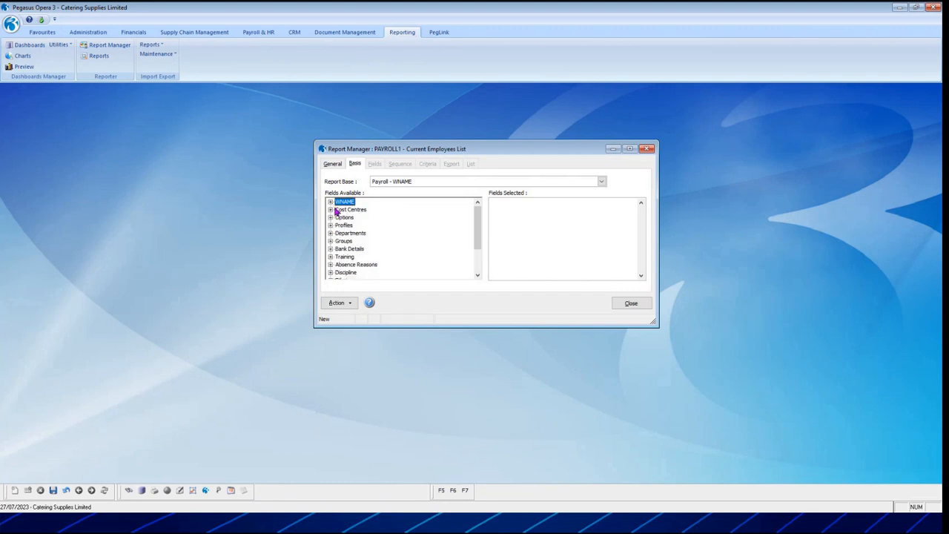
pyautogui.click(338, 218)
pyautogui.doubleClick(338, 218)
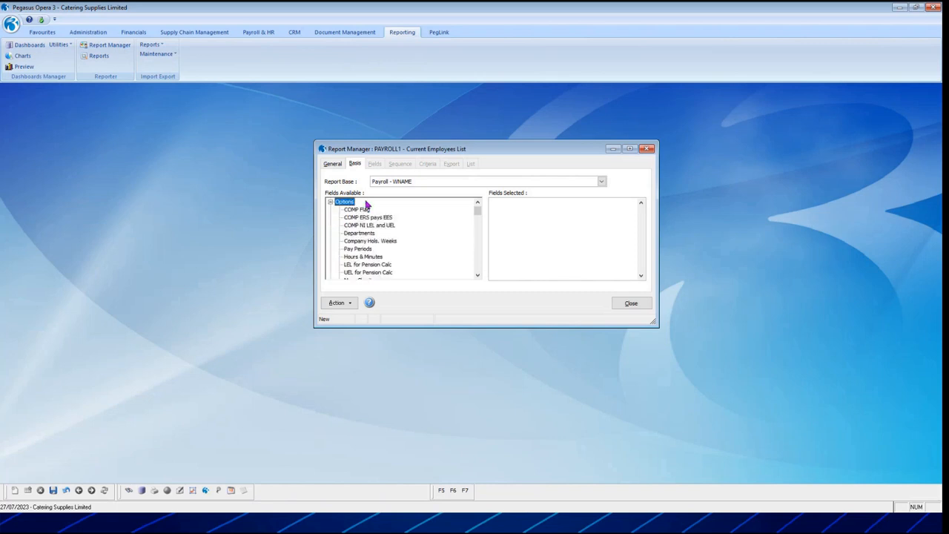
pyautogui.scroll(-1, 364, 259)
pyautogui.scroll(2, 356, 248)
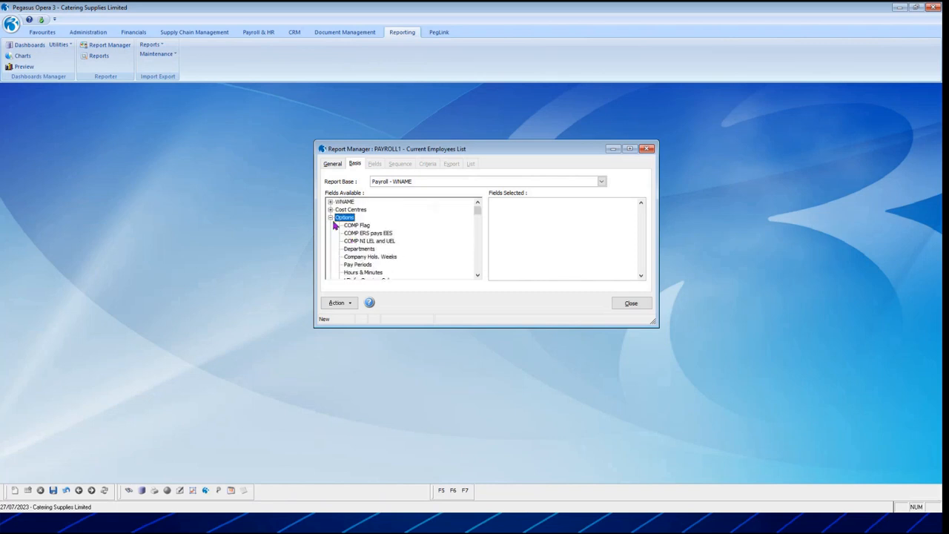
pyautogui.click(330, 218)
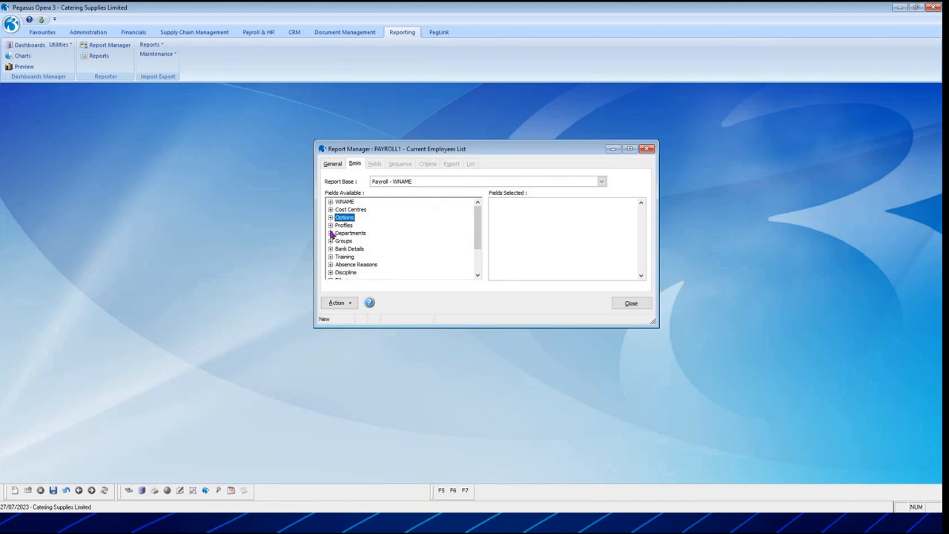
pyautogui.click(331, 226)
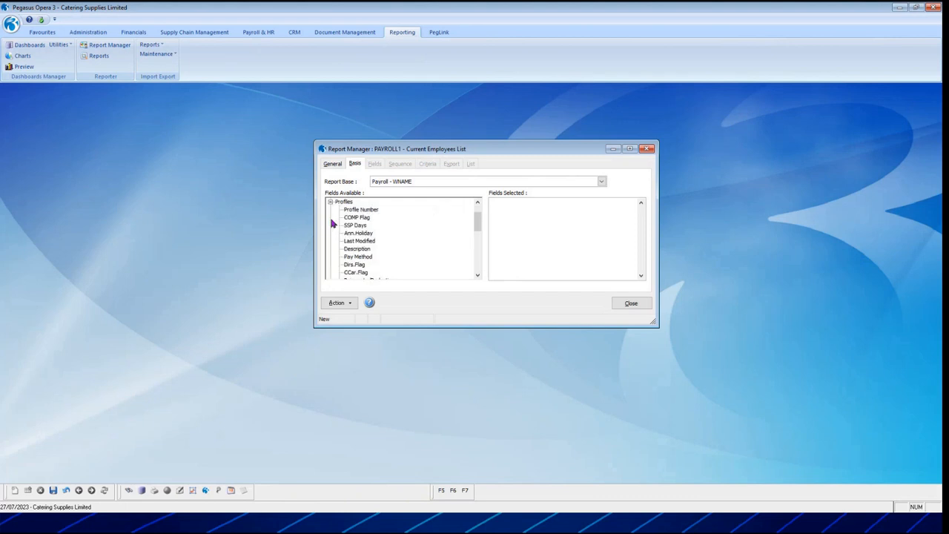
pyautogui.click(331, 202)
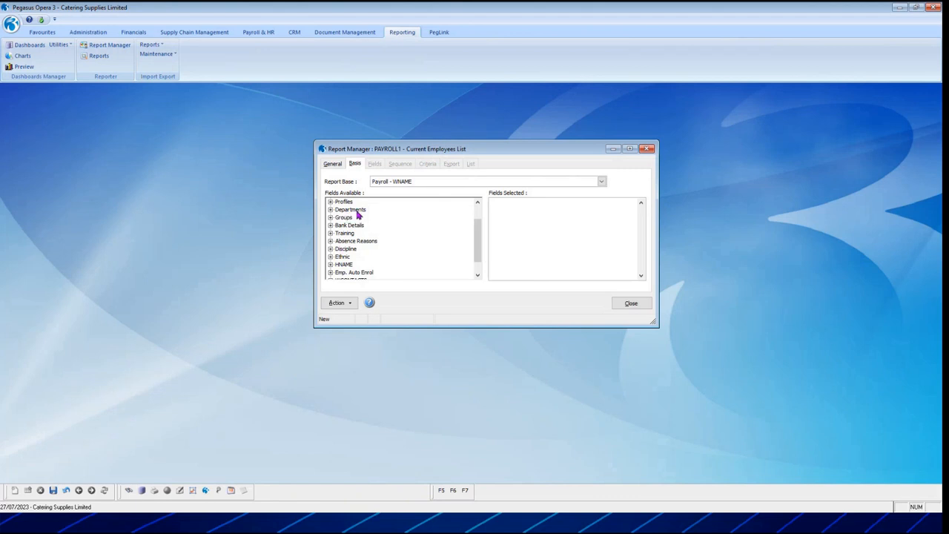
pyautogui.scroll(-1, 356, 232)
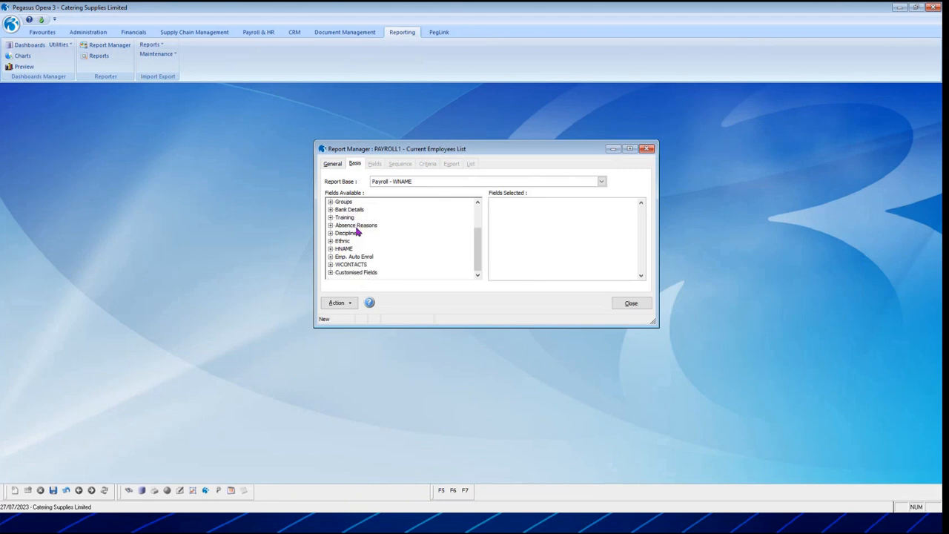
pyautogui.scroll(2, 364, 271)
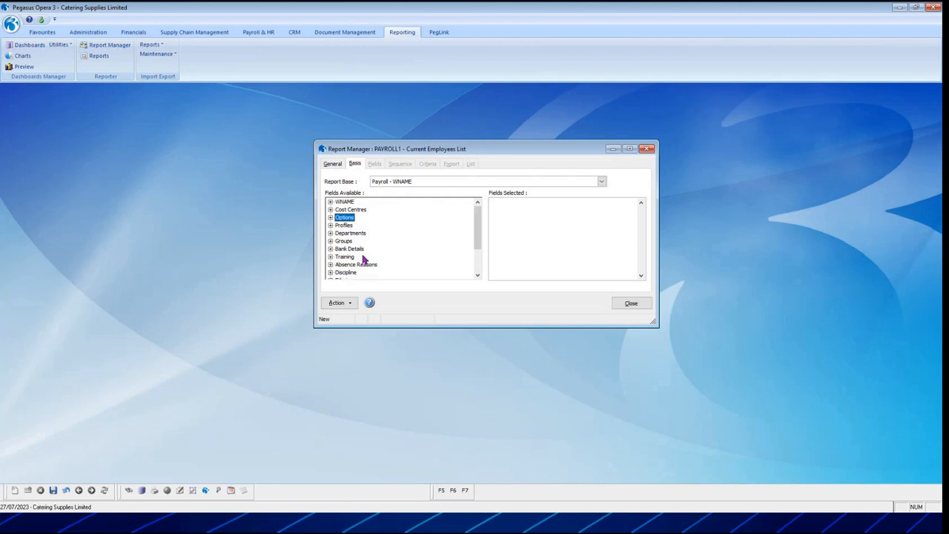
# Add the Employee Reference, Surname and Forenames fields from the WNAME group to the report's selected fields.
pyautogui.click(331, 202)
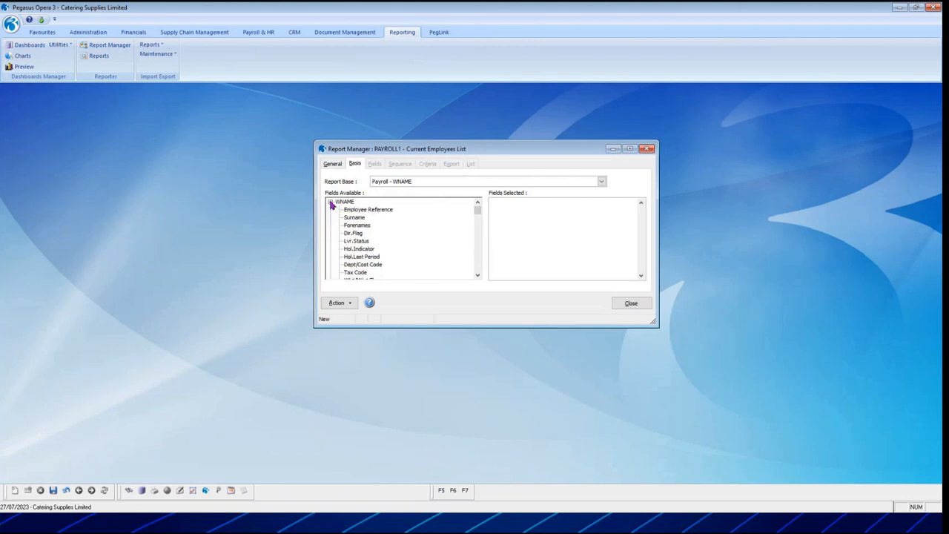
pyautogui.doubleClick(367, 212)
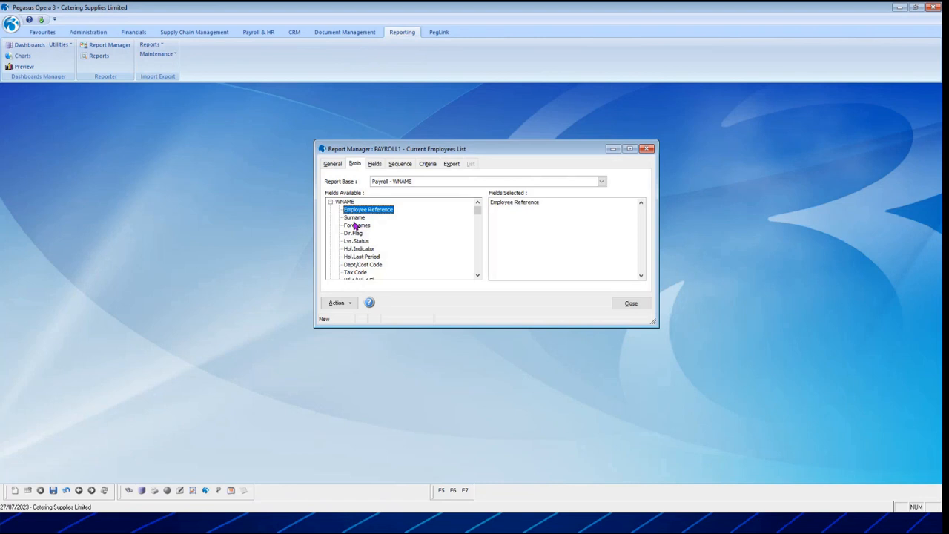
pyautogui.doubleClick(356, 217)
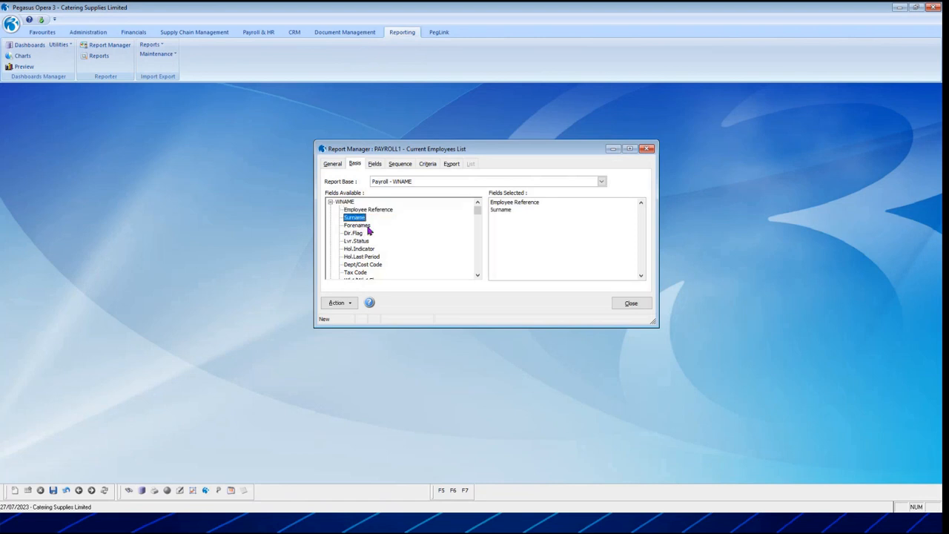
pyautogui.doubleClick(363, 225)
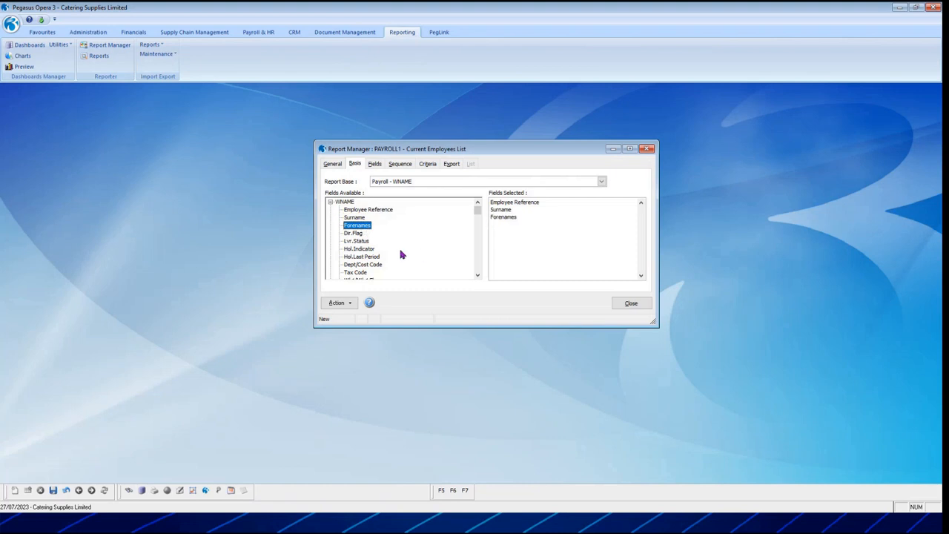
# Add the Tax Code, Wk1/Mth1 Flag, NI Code and Nat.Ins.No. fields to the report's selected fields, and remove NI Code again.
pyautogui.scroll(-1, 400, 254)
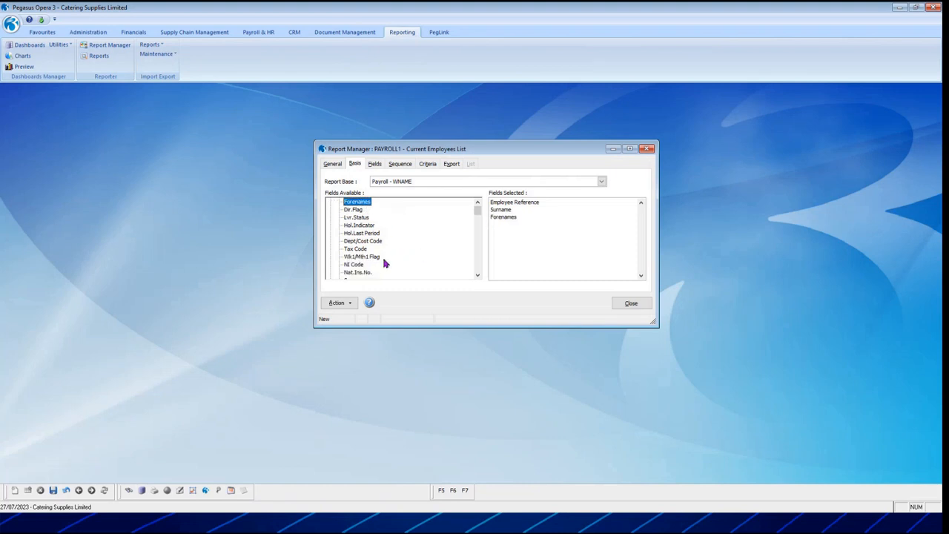
pyautogui.doubleClick(356, 249)
pyautogui.doubleClick(364, 257)
pyautogui.scroll(-2, 399, 261)
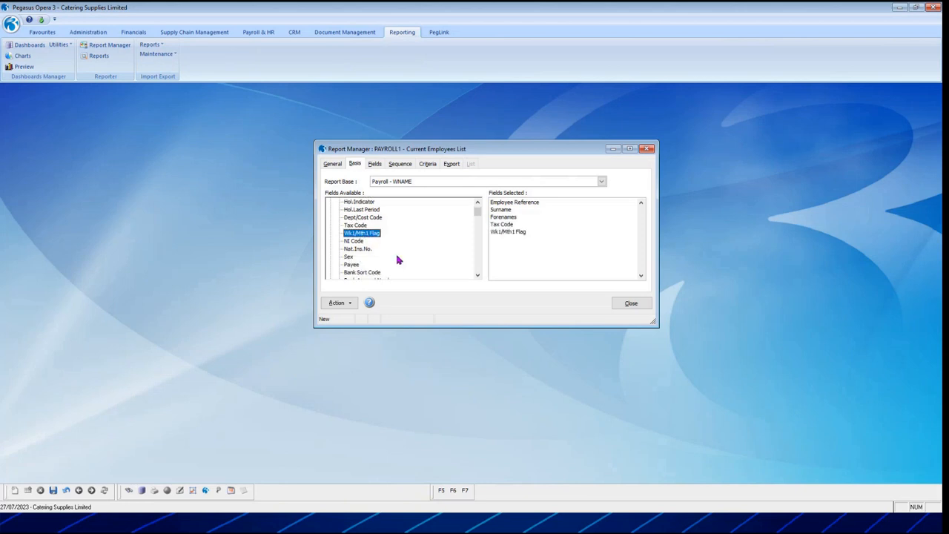
pyautogui.doubleClick(356, 217)
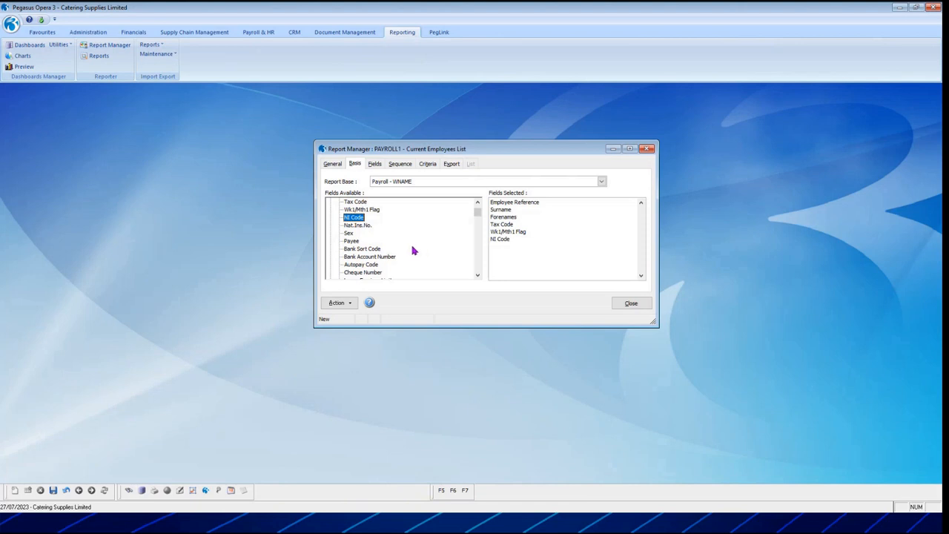
pyautogui.doubleClick(356, 226)
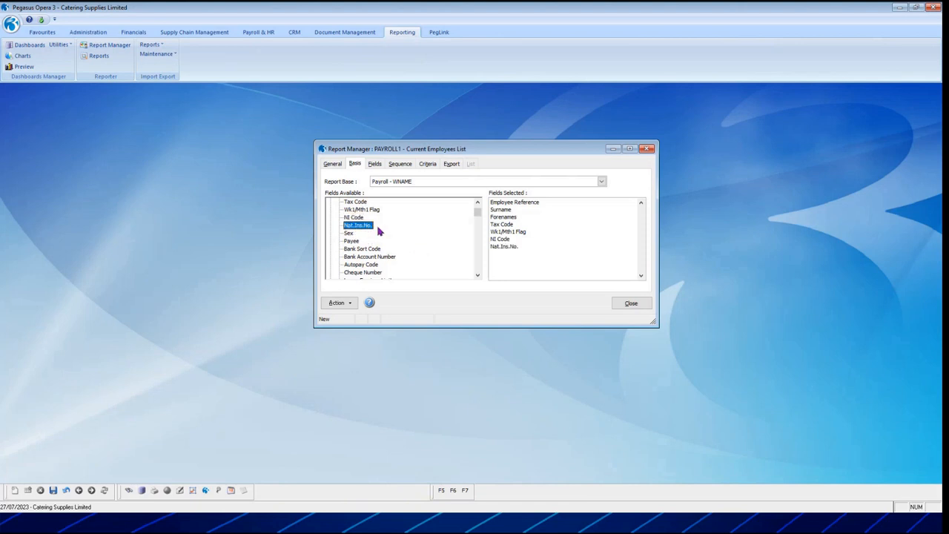
pyautogui.doubleClick(499, 239)
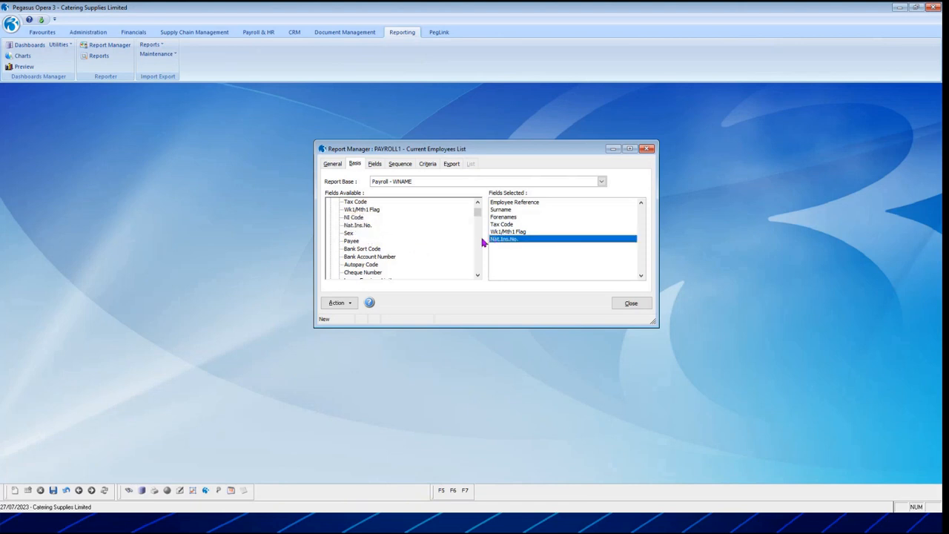
# Examine the available WNAME fields whose names begin with L, and return to the start of the field list.
pyautogui.click(362, 218)
pyautogui.press('l')
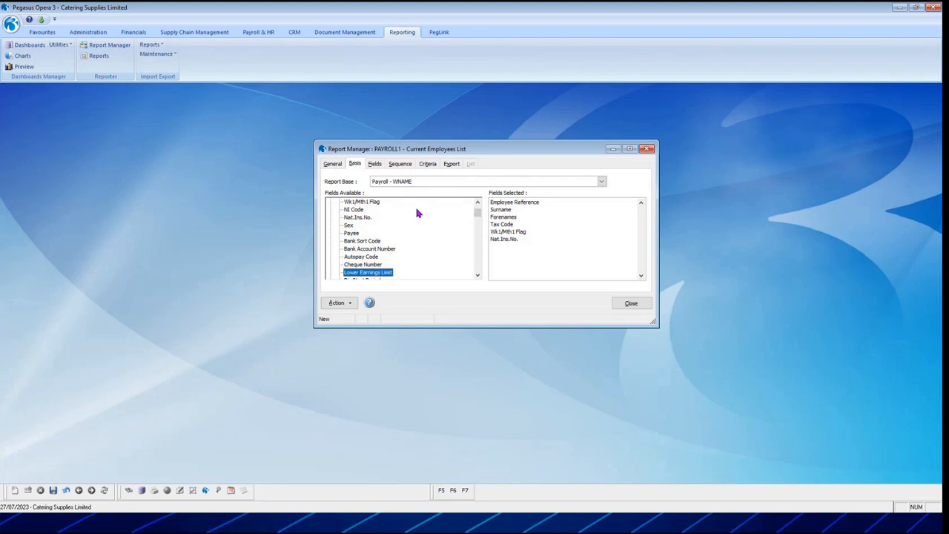
pyautogui.press('l')
pyautogui.press('l')
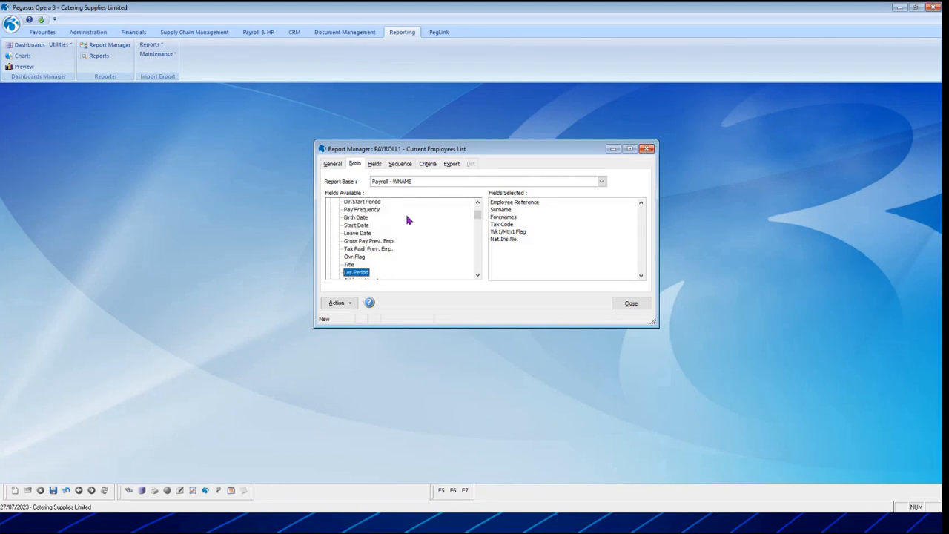
pyautogui.press('l')
pyautogui.press('l')
pyautogui.press('l')
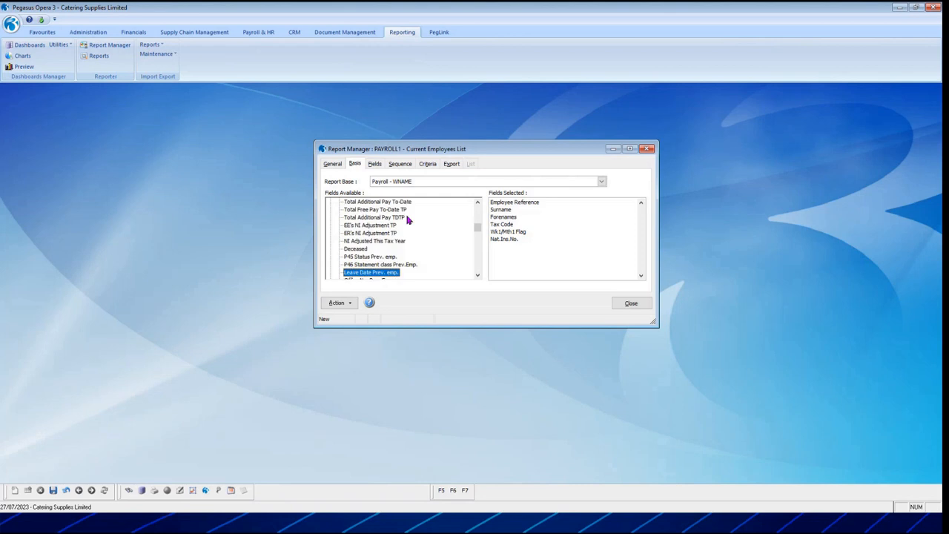
pyautogui.press('l')
pyautogui.press('l')
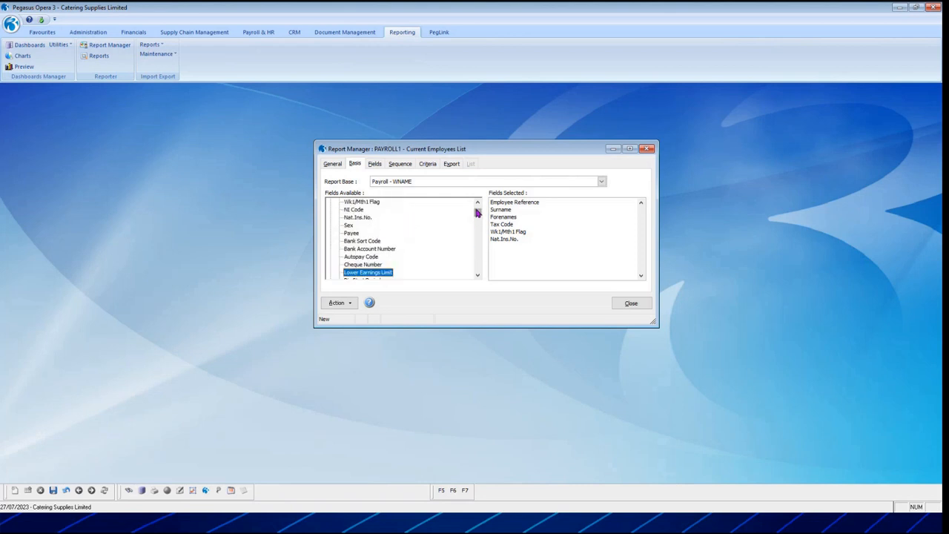
pyautogui.moveTo(477, 213); pyautogui.dragTo(477, 204)
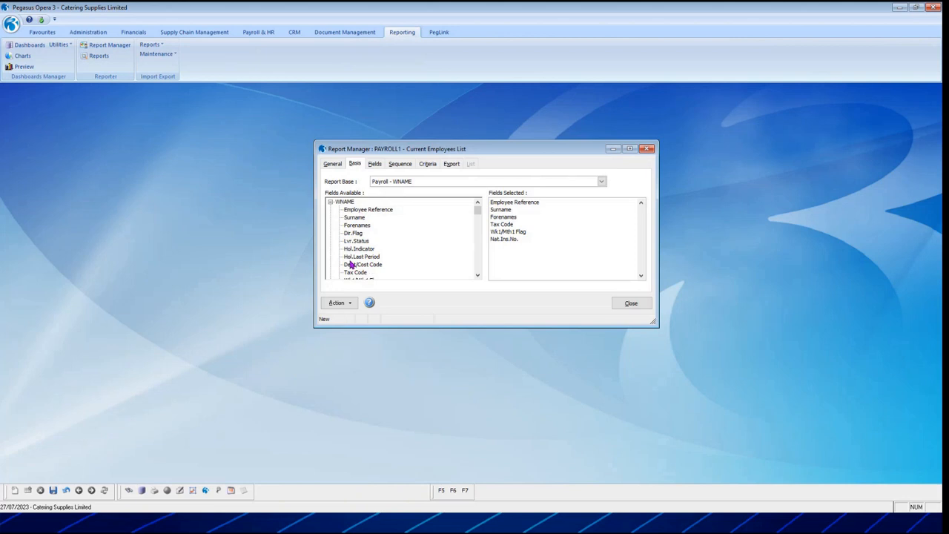
# Change the title of the Employee Reference field to "Pay ref" in the report's field settings.
pyautogui.click(375, 164)
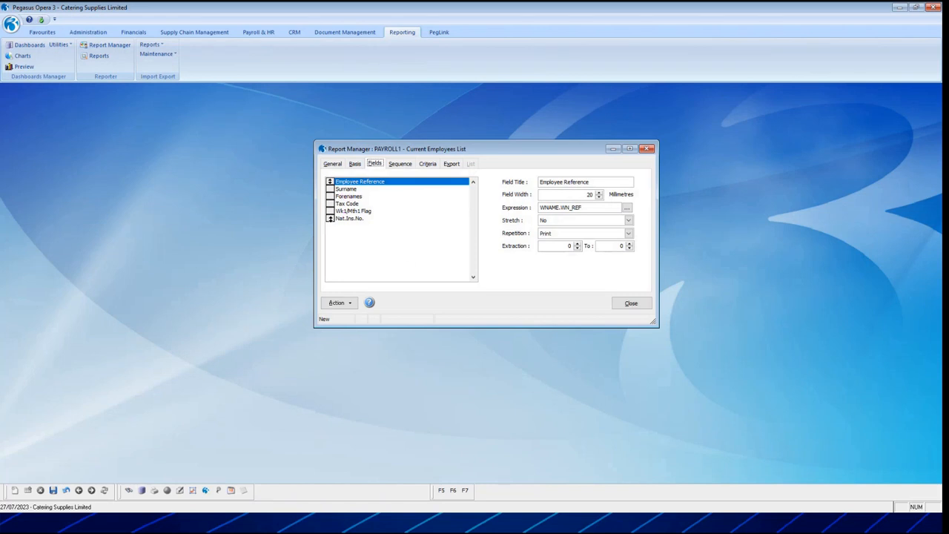
pyautogui.press('Down')
pyautogui.press('Down')
pyautogui.press('Down')
pyautogui.press('Down')
pyautogui.press('Down')
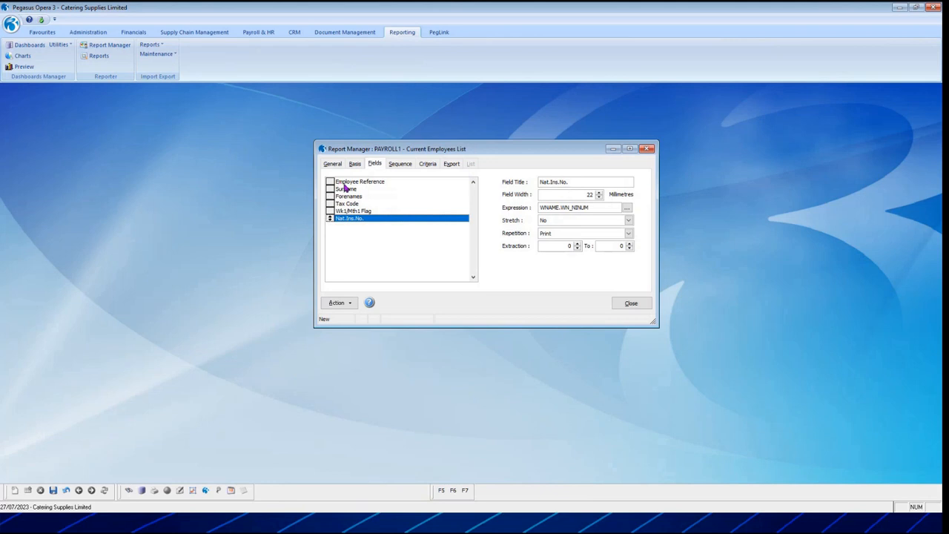
pyautogui.click(344, 183)
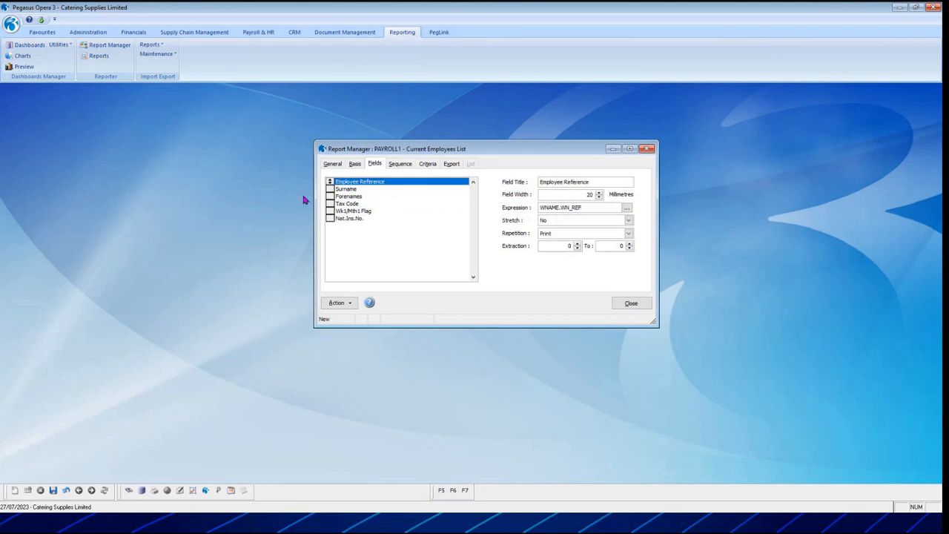
pyautogui.doubleClick(560, 182)
pyautogui.write('Pay')
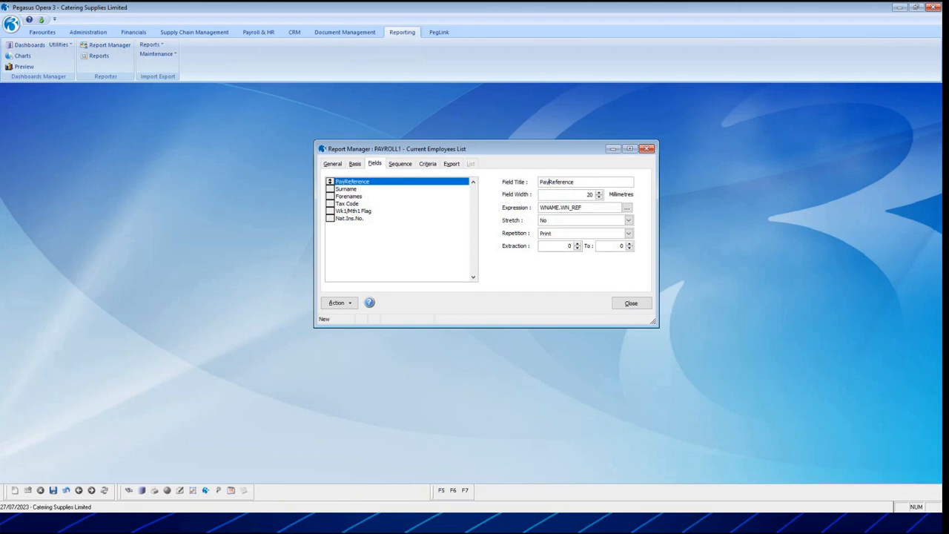
pyautogui.write(' ref')
pyautogui.press('Delete')
pyautogui.press('Delete')
pyautogui.press('Delete')
pyautogui.press('Delete')
pyautogui.press('Delete')
pyautogui.press('Delete')
pyautogui.press('Delete')
pyautogui.press('Delete')
pyautogui.press('Delete')
pyautogui.press('Tab')
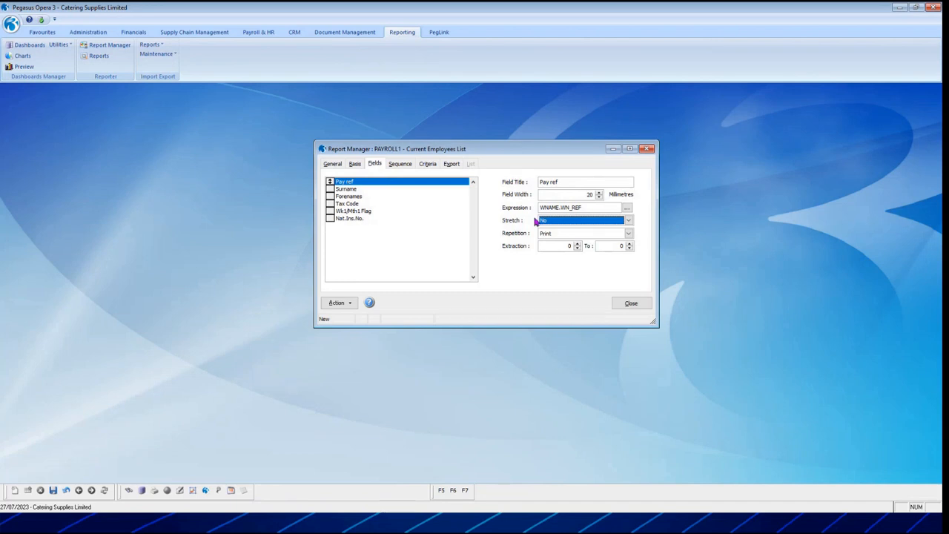
# Set the Pay ref field's Stretch option to Yes and its Repetition to Print.
pyautogui.click(629, 222)
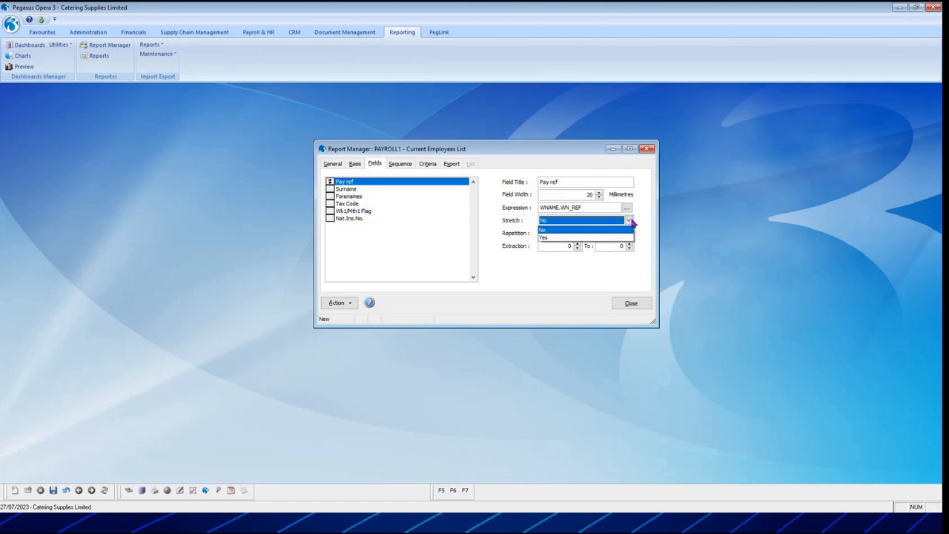
pyautogui.click(614, 238)
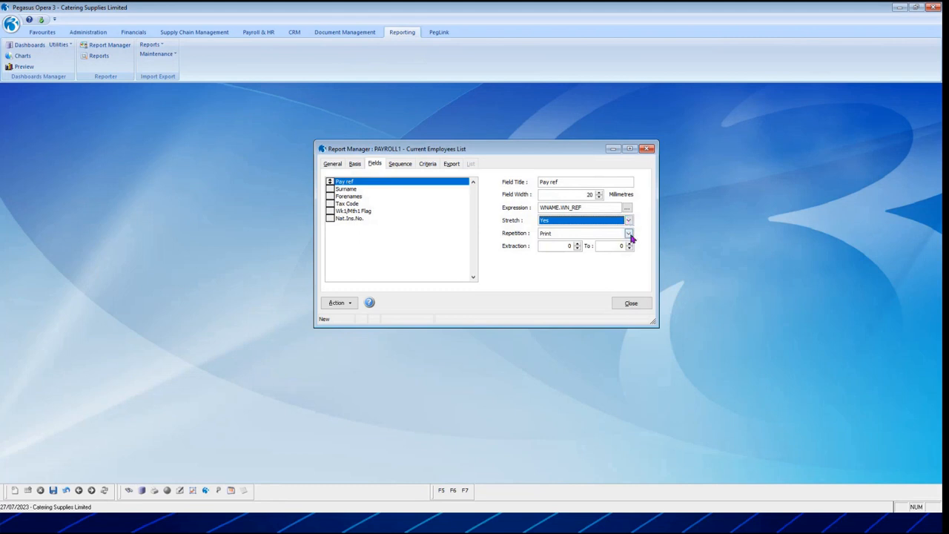
pyautogui.click(599, 235)
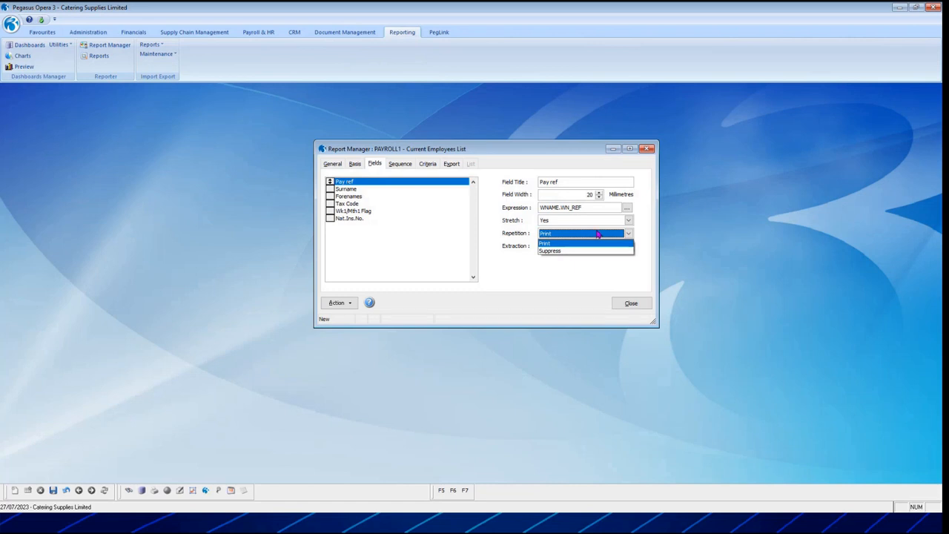
pyautogui.click(576, 244)
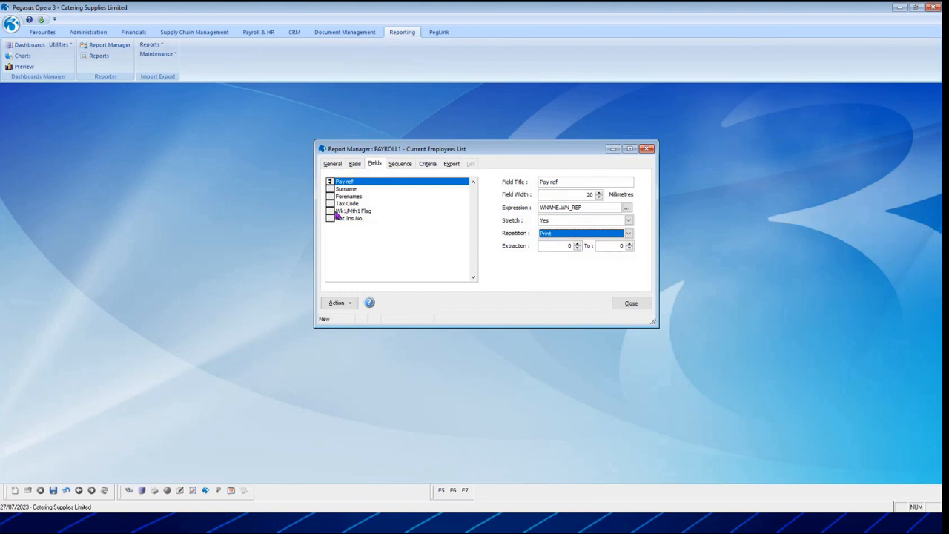
pyautogui.click(554, 246)
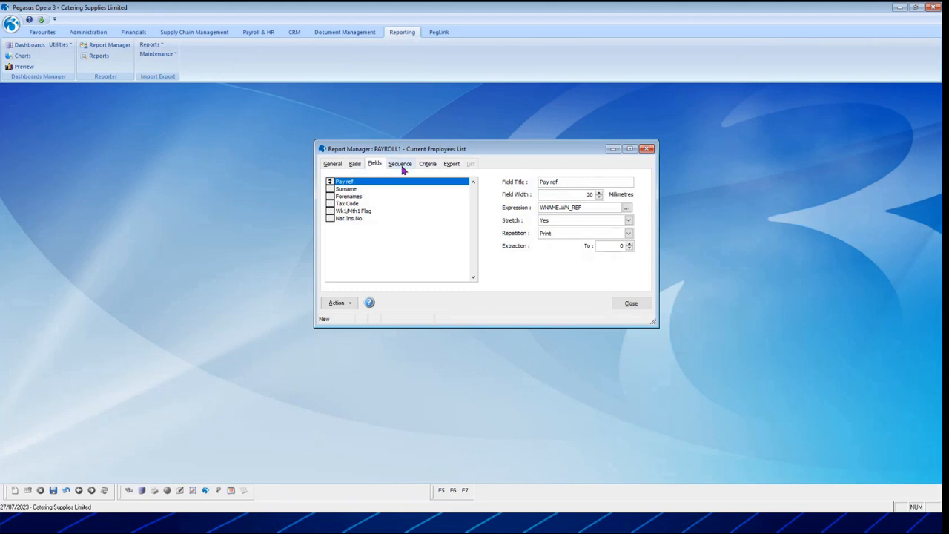
# Set the first sort key to Pay ref, Ascending, with No Action on change, and the second sort key to Surname.
pyautogui.click(401, 166)
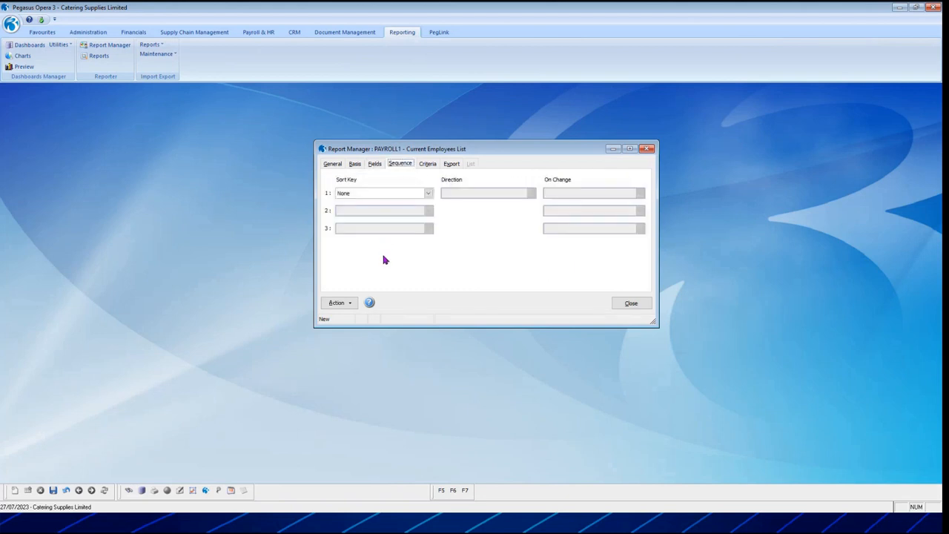
pyautogui.click(428, 193)
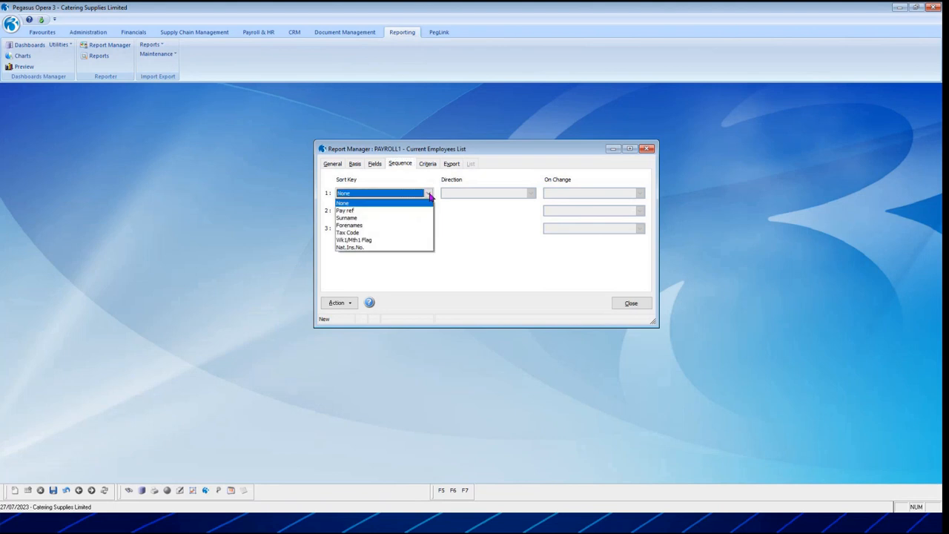
pyautogui.click(423, 211)
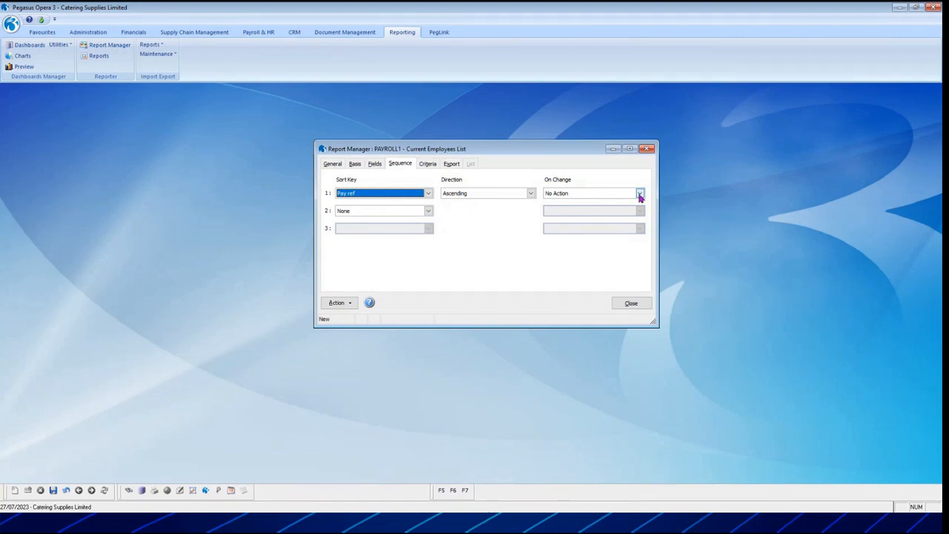
pyautogui.click(531, 195)
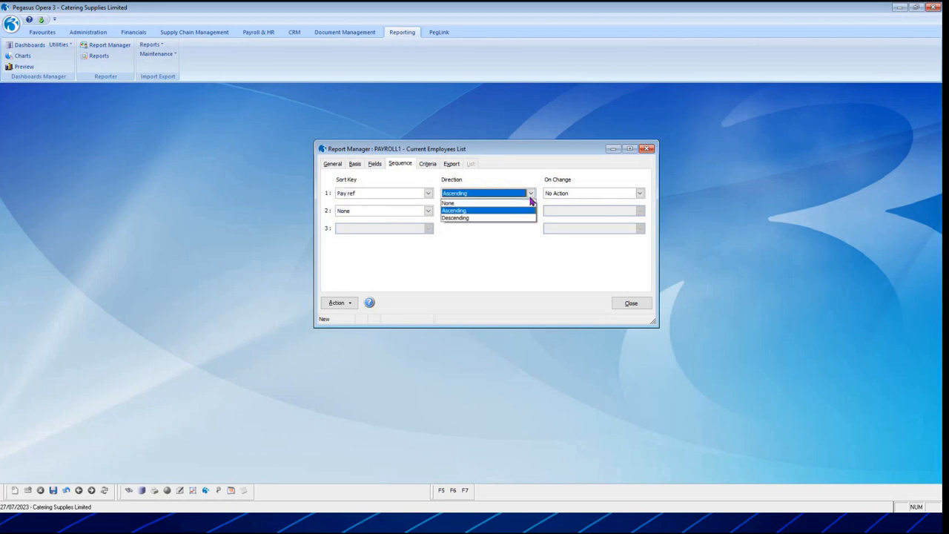
pyautogui.click(518, 212)
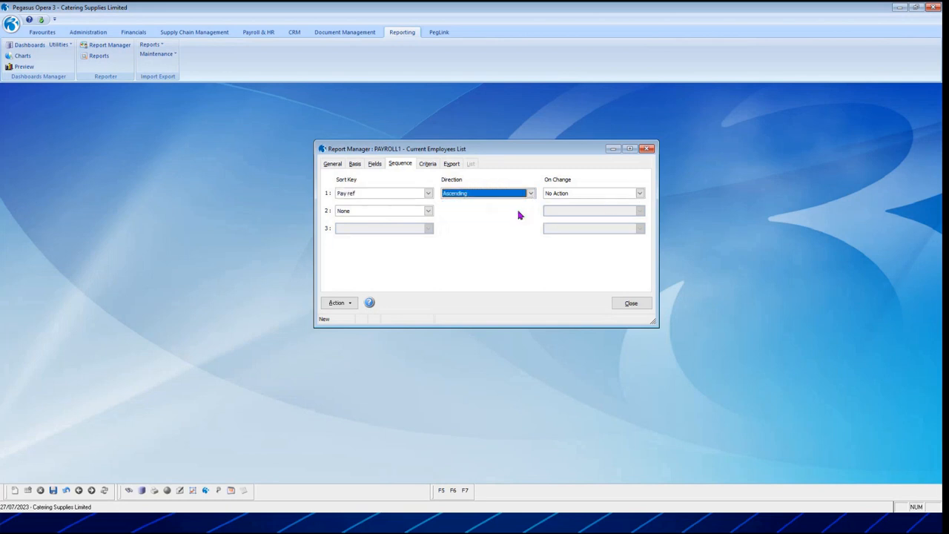
pyautogui.click(641, 195)
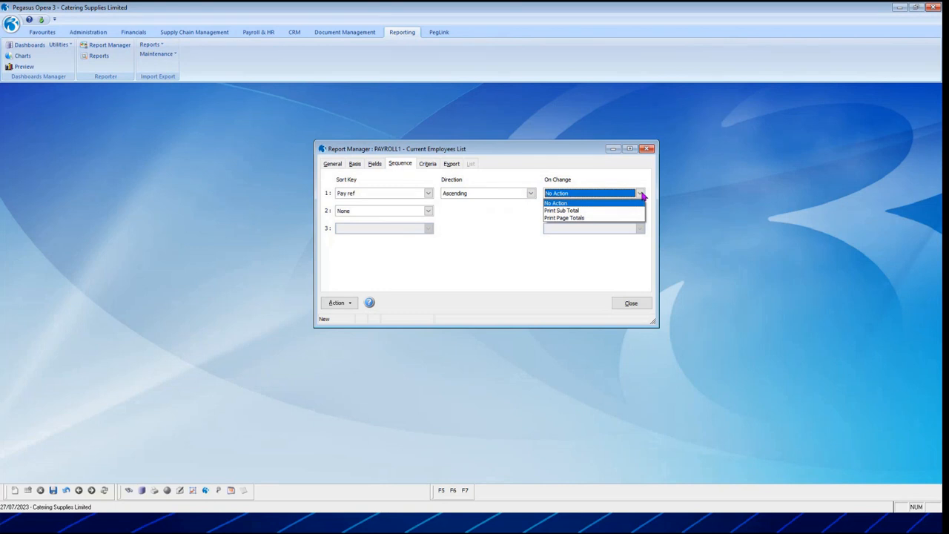
pyautogui.click(598, 203)
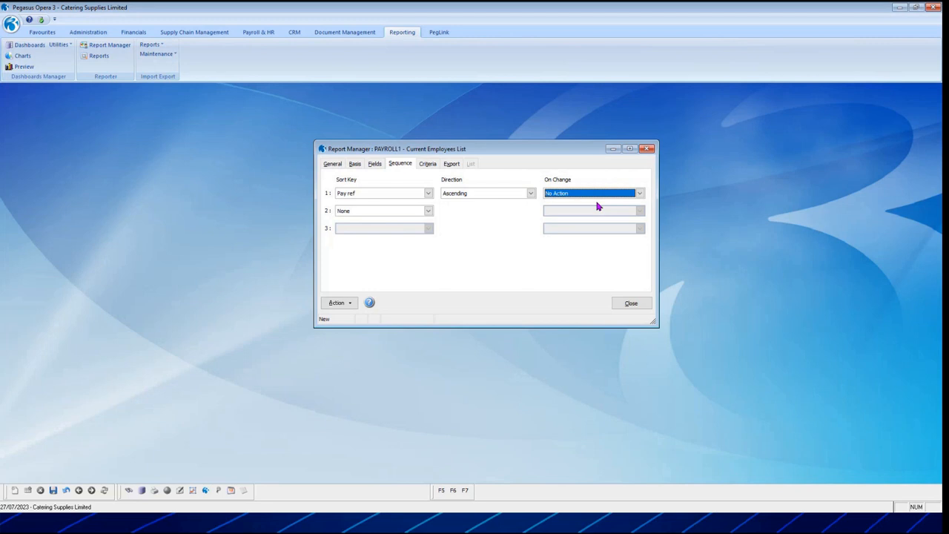
pyautogui.click(428, 212)
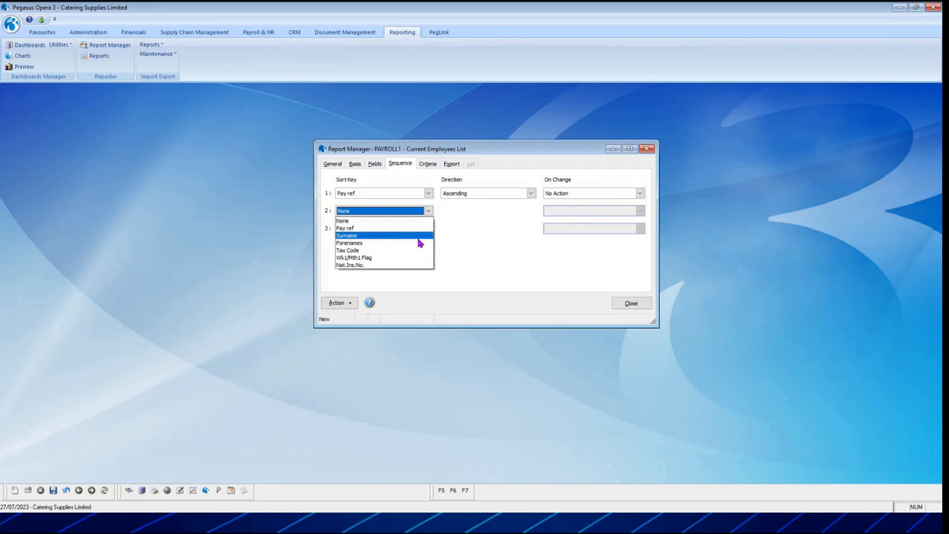
pyautogui.click(419, 235)
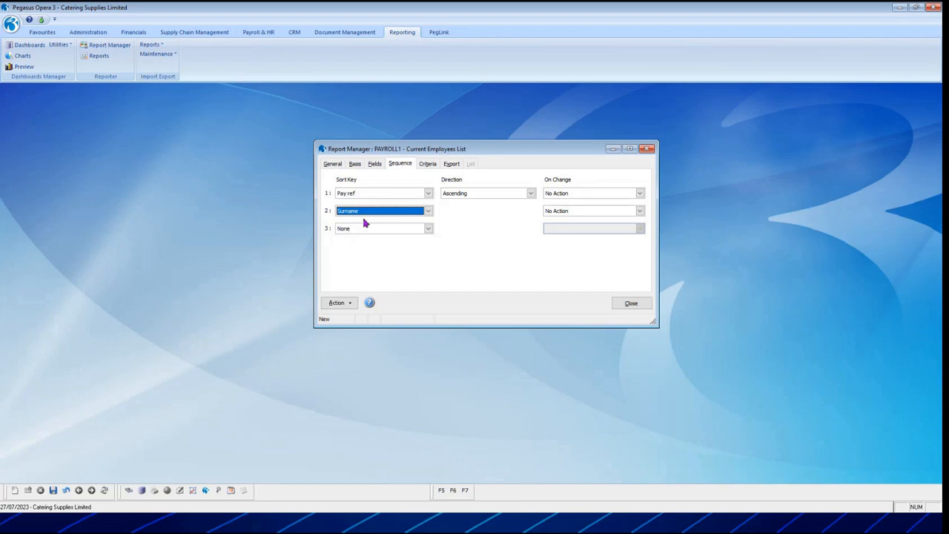
# Set the first criterion's report field to Pay ref and its relational operator to ">= Greater Than Equal To".
pyautogui.click(433, 163)
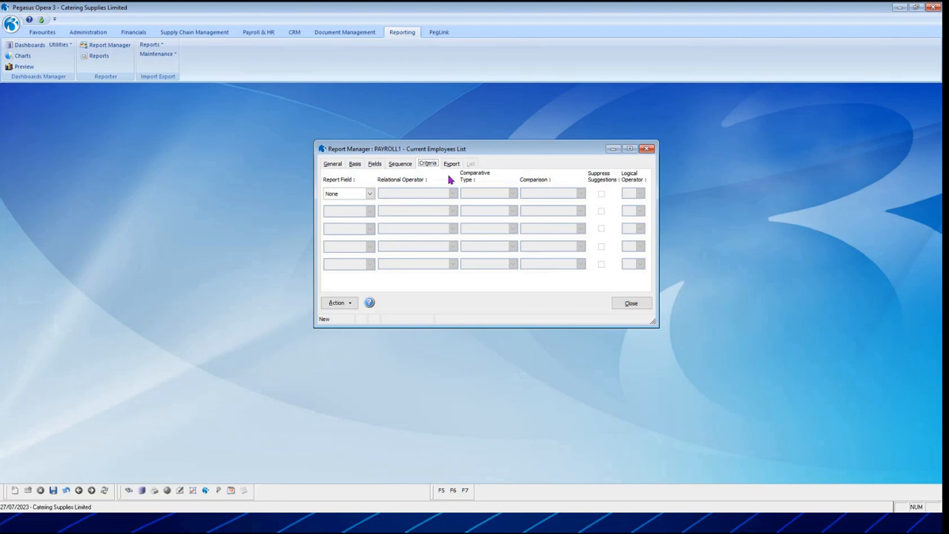
pyautogui.moveTo(482, 149); pyautogui.dragTo(424, 145)
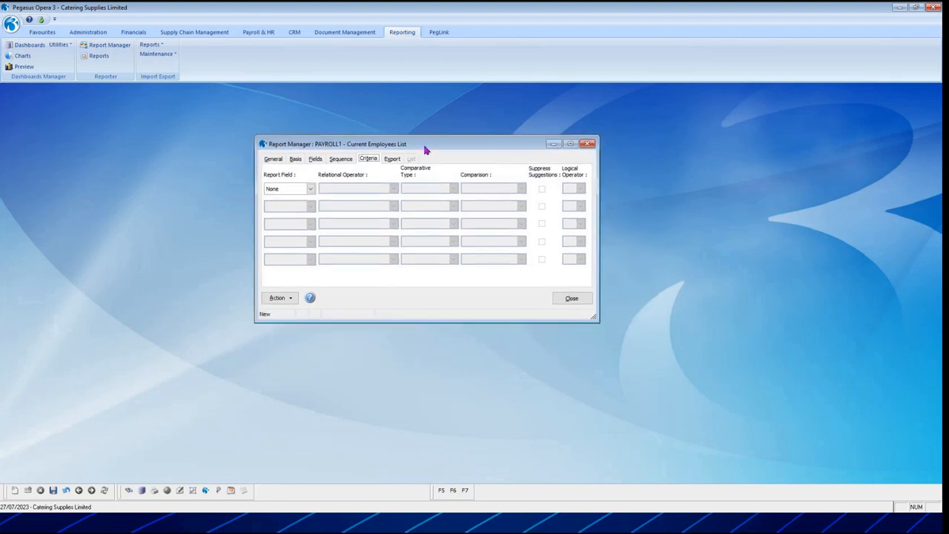
pyautogui.click(311, 190)
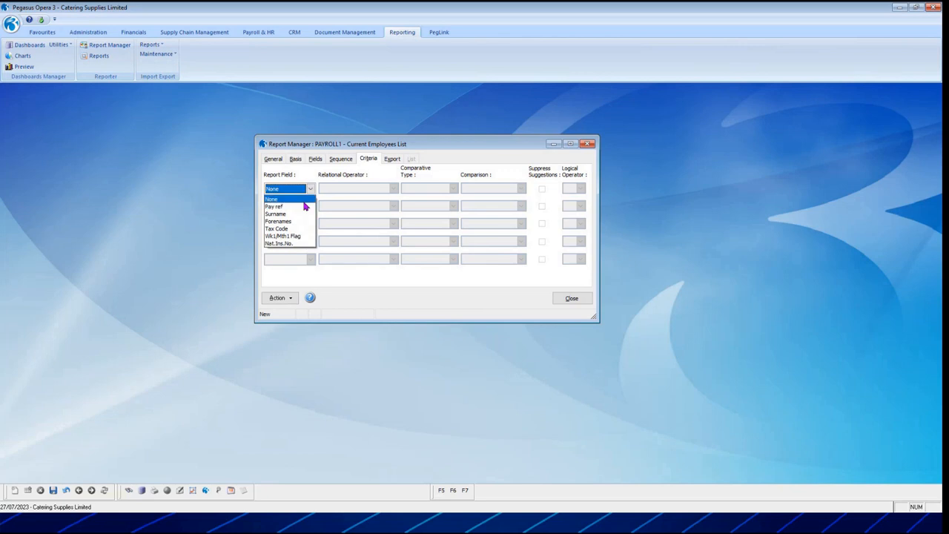
pyautogui.click(304, 206)
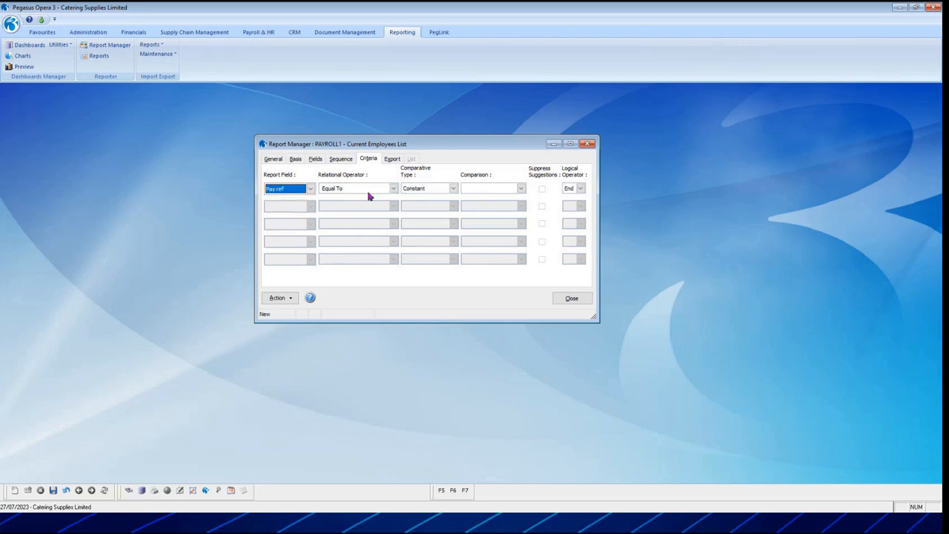
pyautogui.click(394, 189)
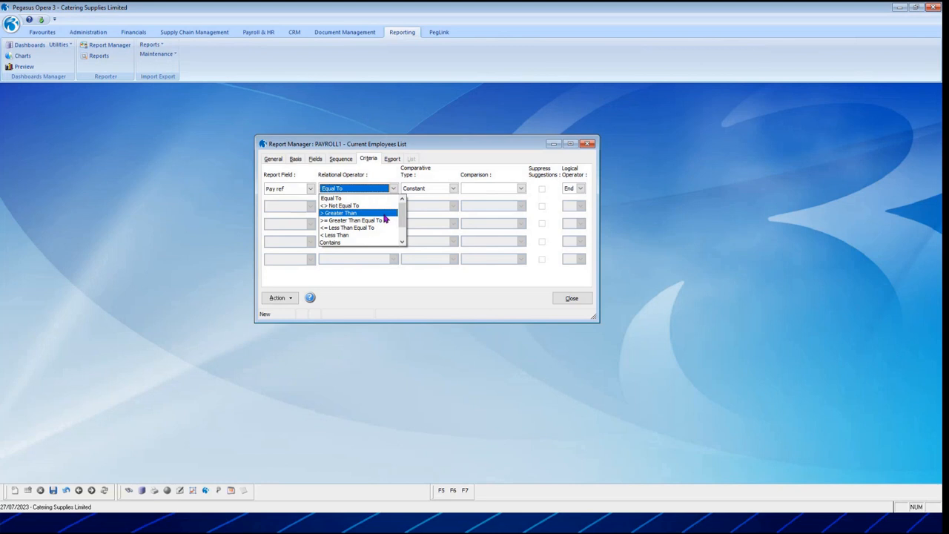
pyautogui.click(385, 220)
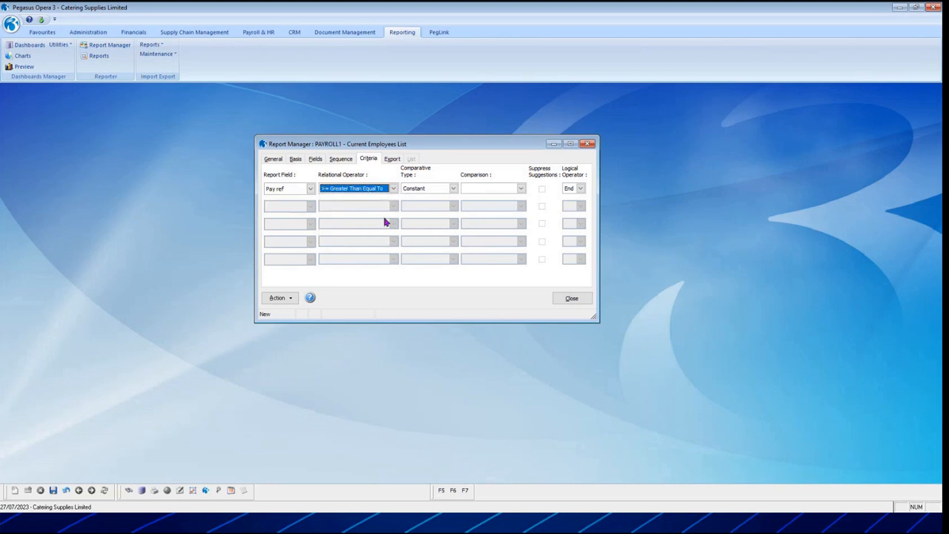
# Set the first criterion's comparison to the constant 0001.
pyautogui.press('Tab')
pyautogui.press('Tab')
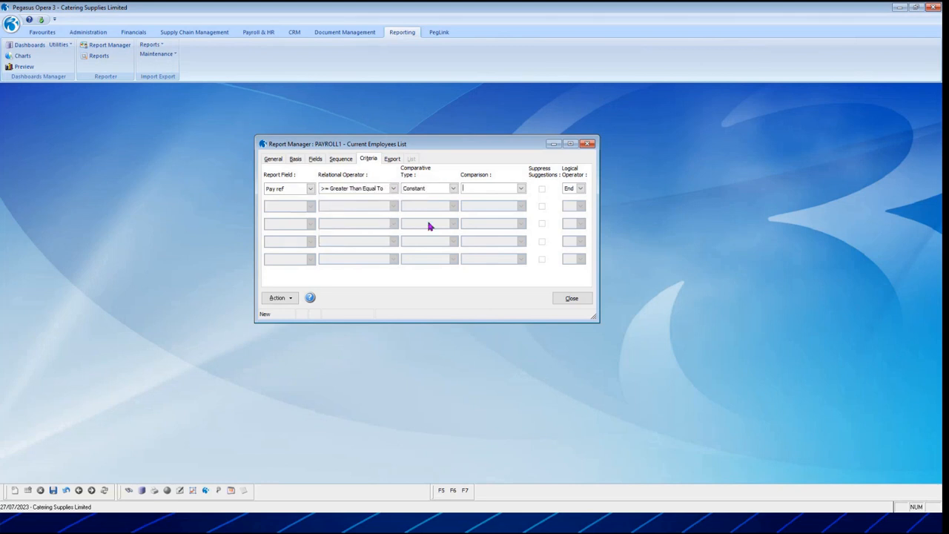
pyautogui.write('0001')
pyautogui.press('Tab')
# Remove the first criterion by setting its report field to None.
pyautogui.click(310, 188)
pyautogui.click(301, 200)
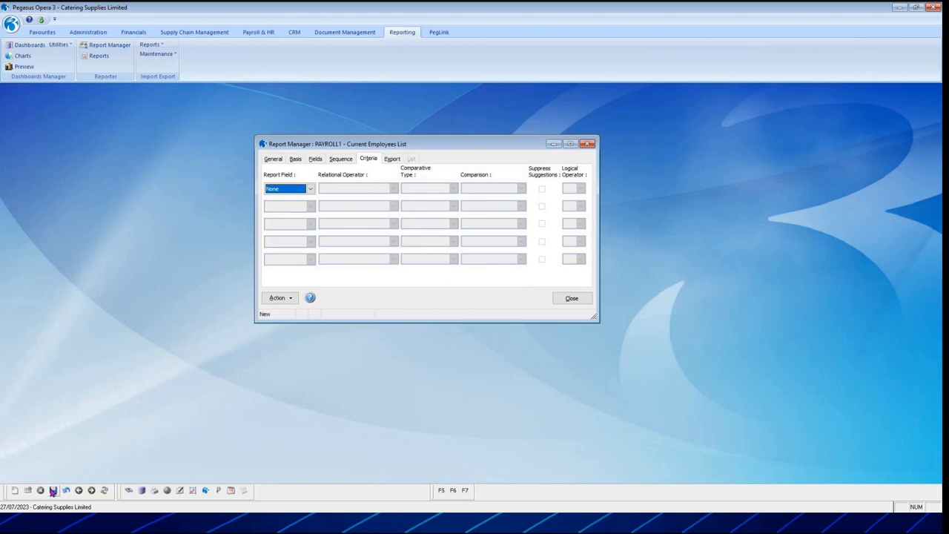
# Set the report's export format to "CSV - Comma Seperated Variable".
pyautogui.click(391, 159)
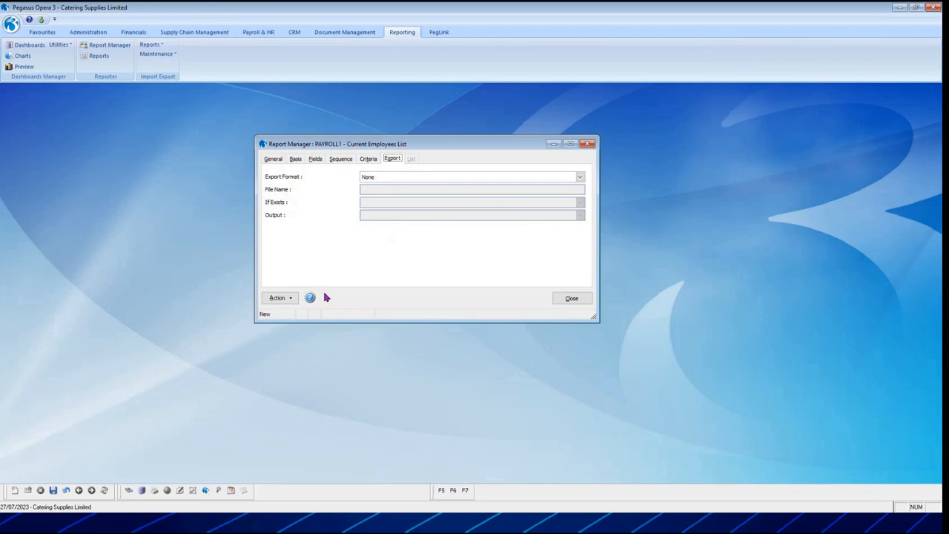
pyautogui.click(580, 178)
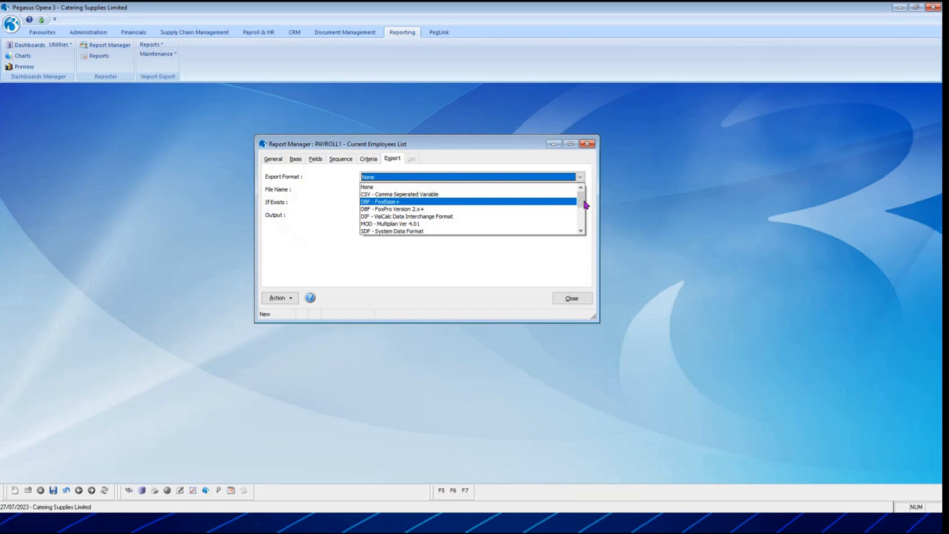
pyautogui.moveTo(581, 199); pyautogui.dragTo(587, 225)
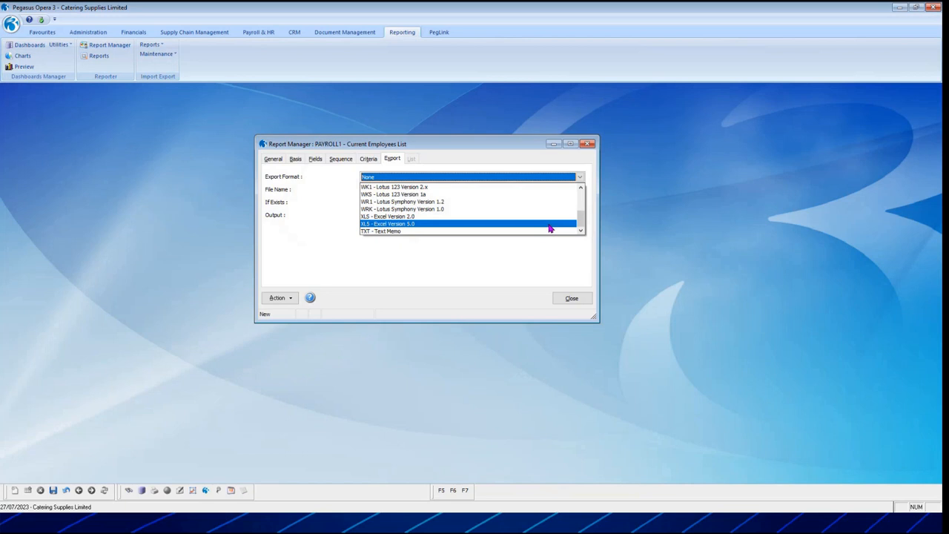
pyautogui.moveTo(582, 220); pyautogui.dragTo(588, 195)
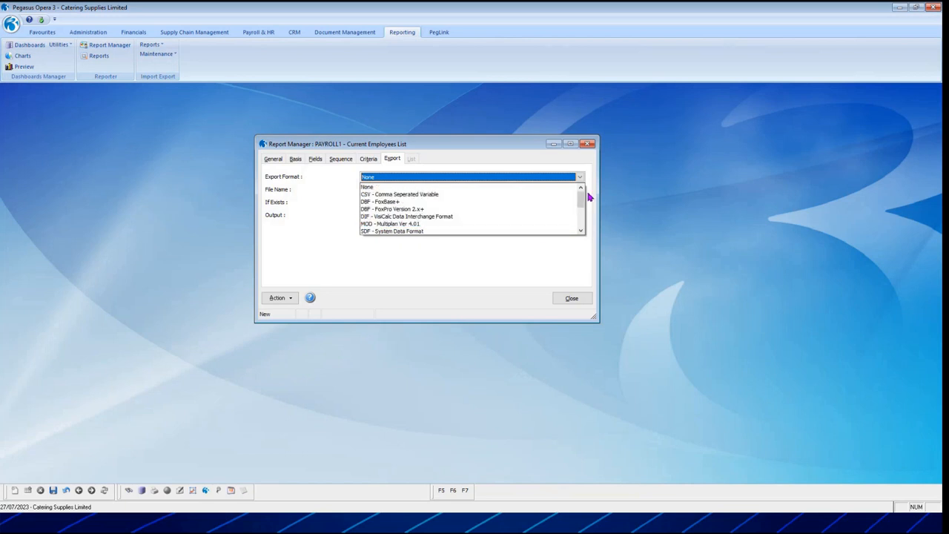
pyautogui.click(503, 195)
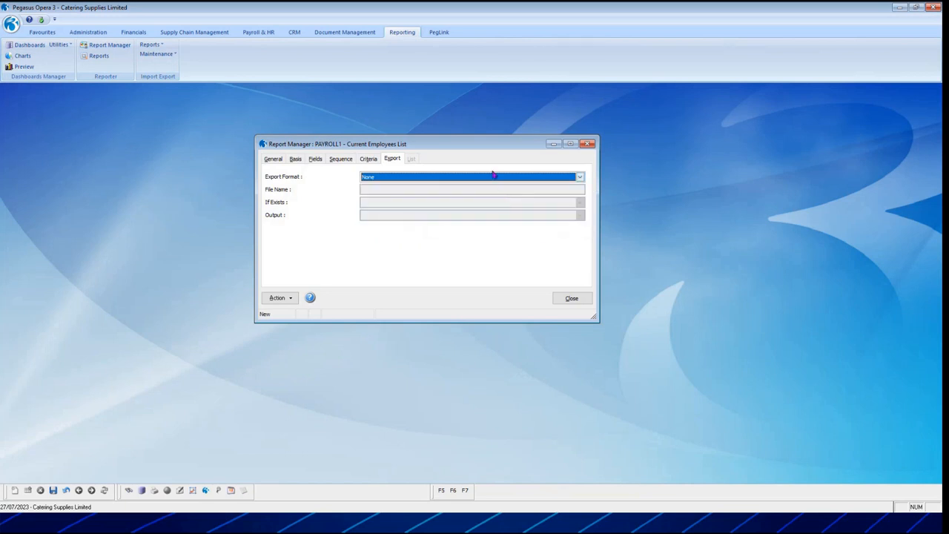
pyautogui.click(492, 178)
pyautogui.click(408, 196)
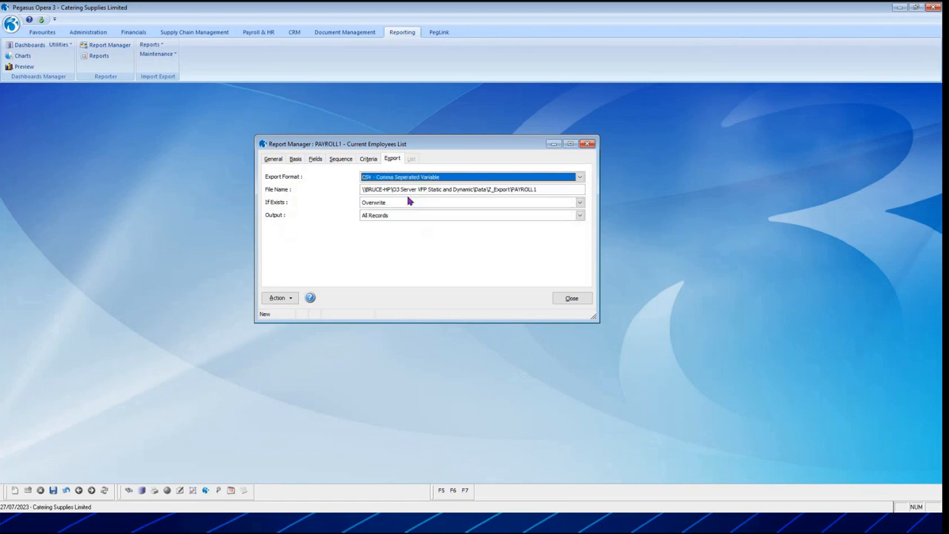
# Choose Overwrite for an existing export file and All Records for the output, and save the report.
pyautogui.click(402, 189)
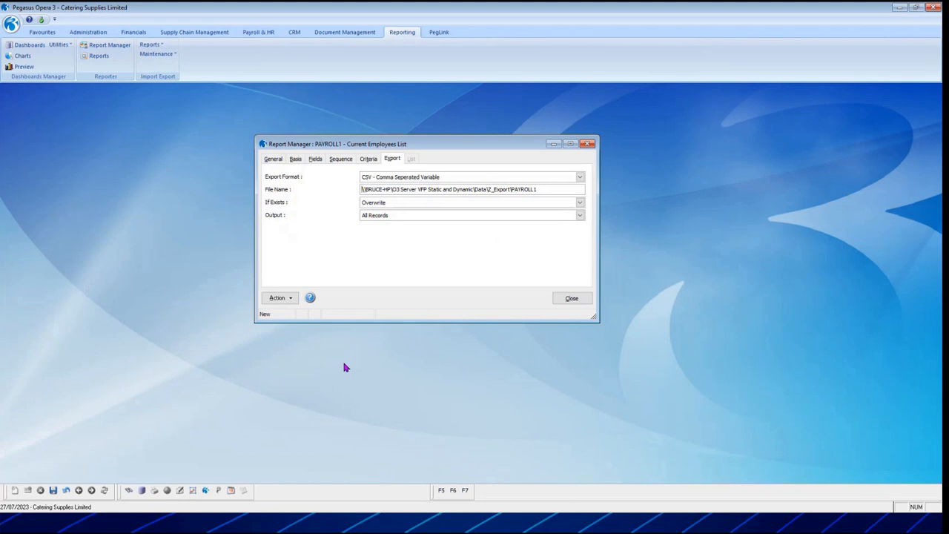
pyautogui.click(509, 205)
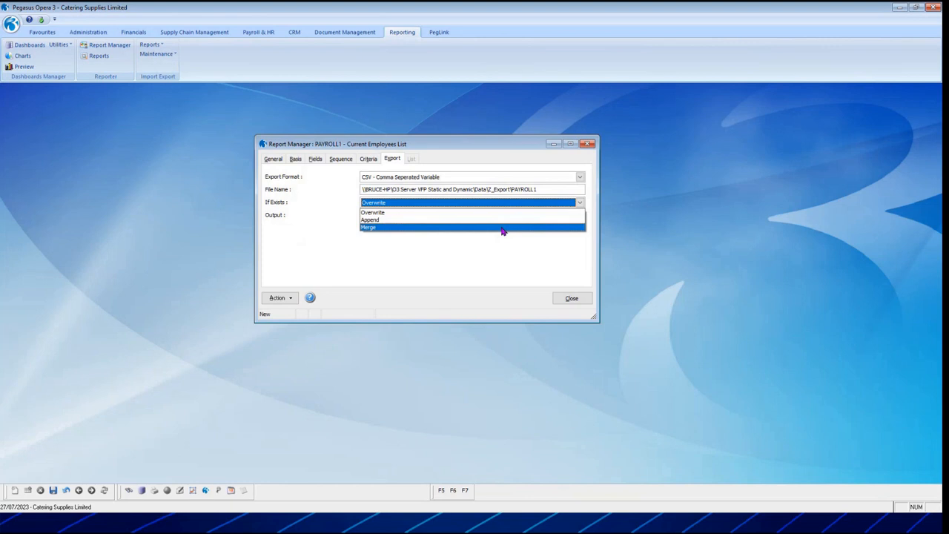
pyautogui.click(504, 213)
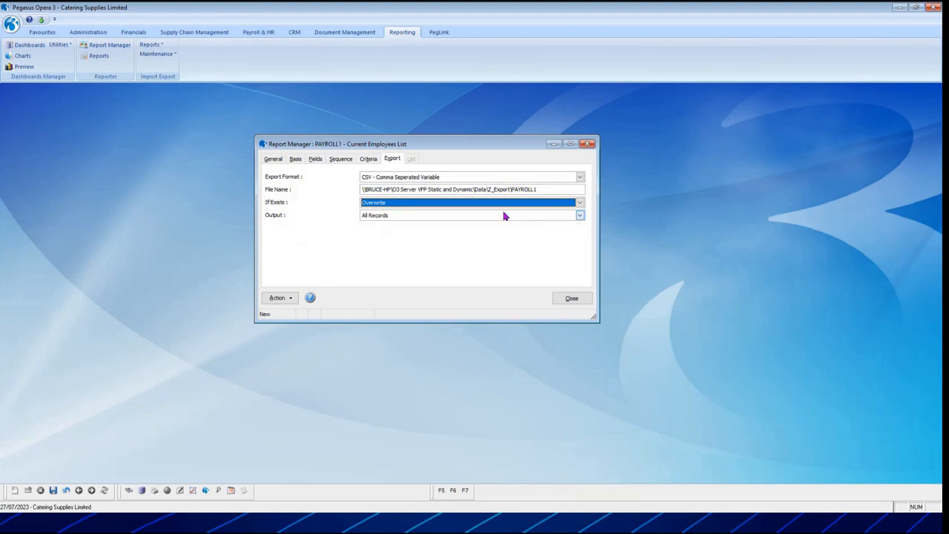
pyautogui.press('Tab')
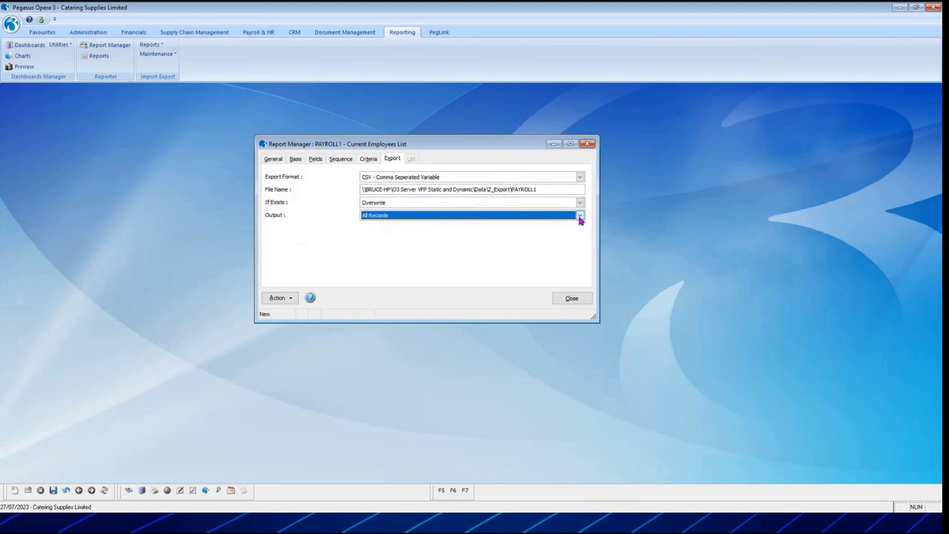
pyautogui.click(580, 215)
pyautogui.click(433, 226)
pyautogui.click(53, 490)
# Review the saved report's general, field and sequence settings.
pyautogui.click(273, 162)
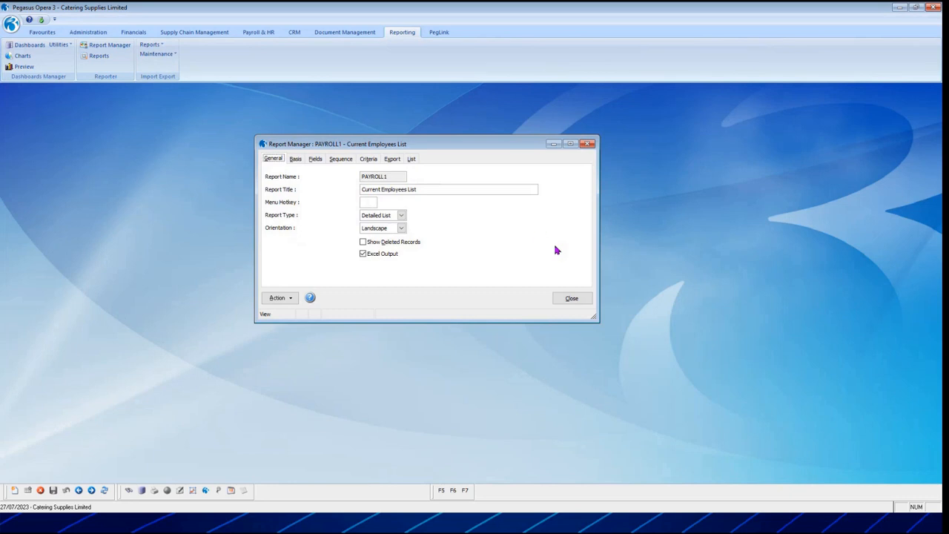
pyautogui.click(312, 162)
pyautogui.click(293, 297)
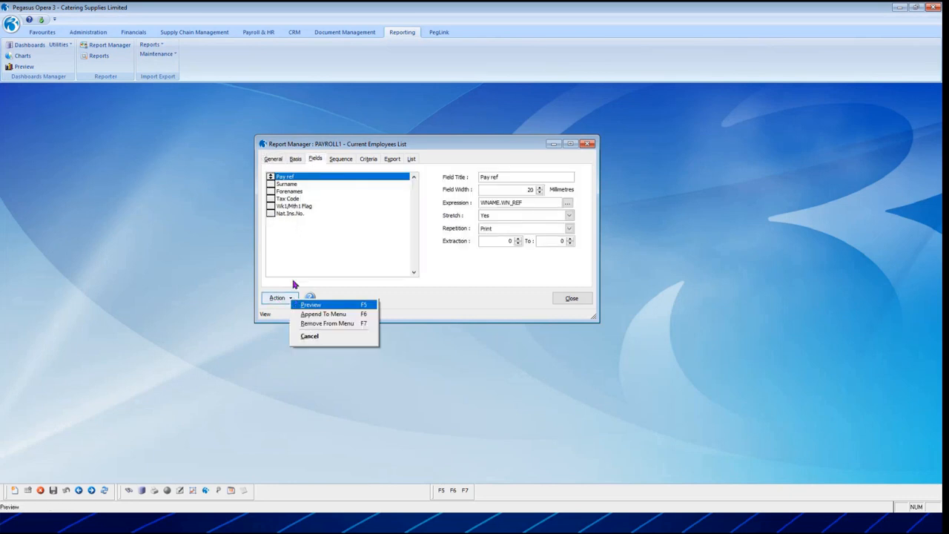
pyautogui.click(341, 158)
pyautogui.click(286, 299)
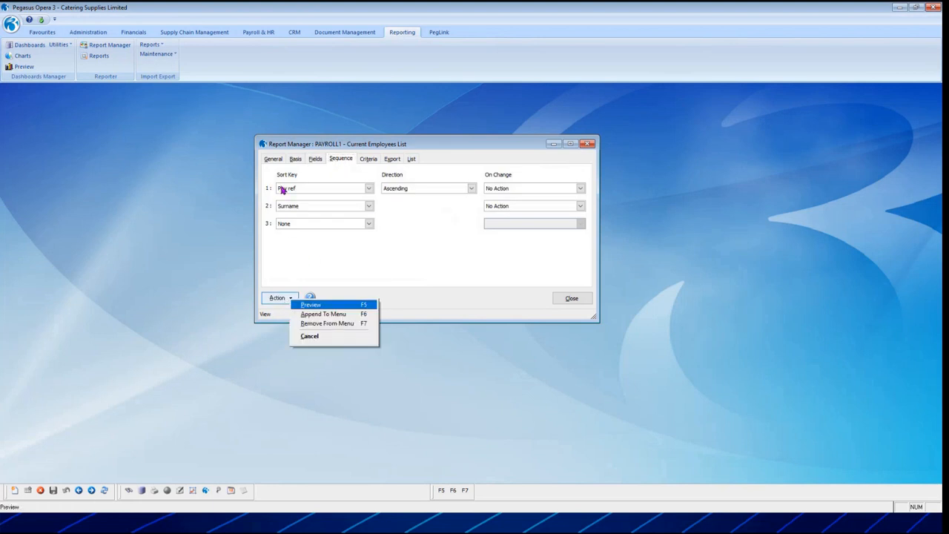
pyautogui.click(274, 159)
# Preview the Current Employees List as a report rather than an export.
pyautogui.click(278, 297)
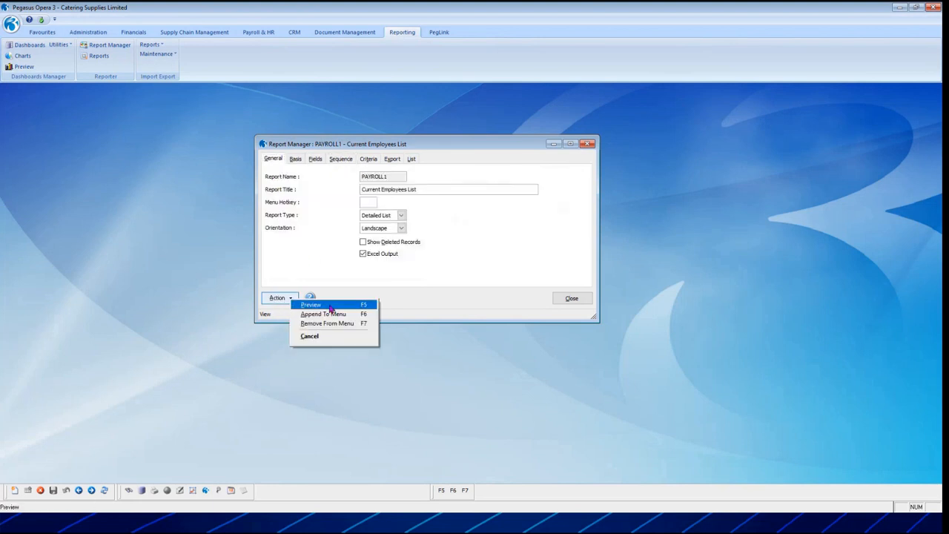
pyautogui.click(330, 306)
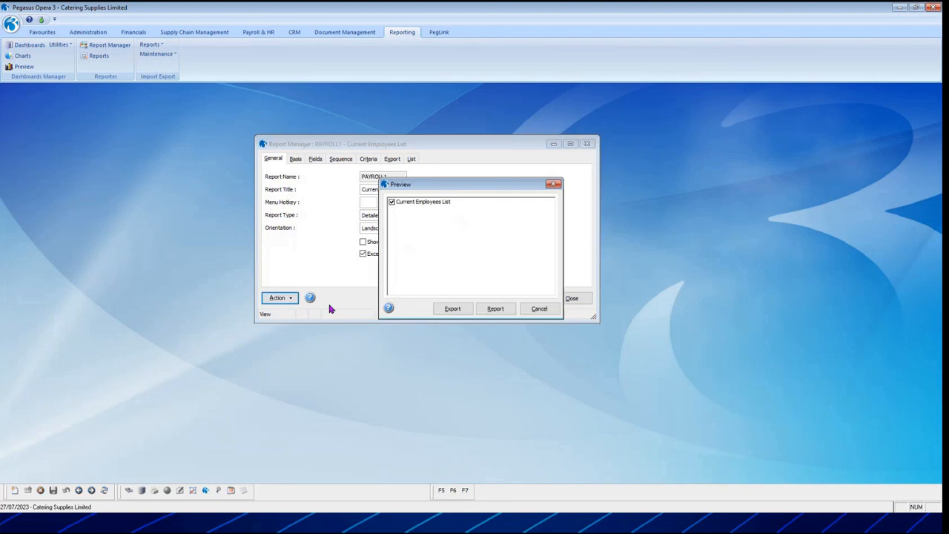
pyautogui.moveTo(439, 190); pyautogui.dragTo(413, 134)
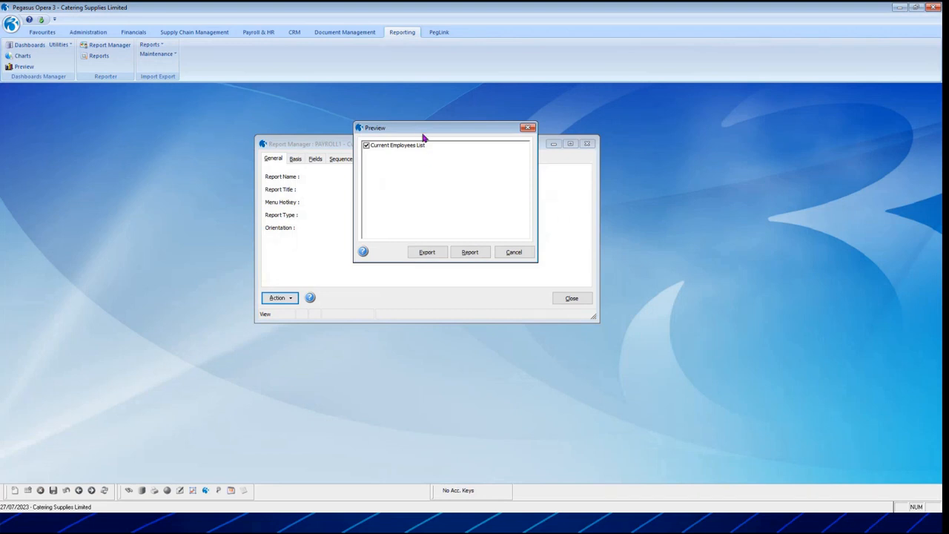
pyautogui.moveTo(422, 134); pyautogui.dragTo(411, 186)
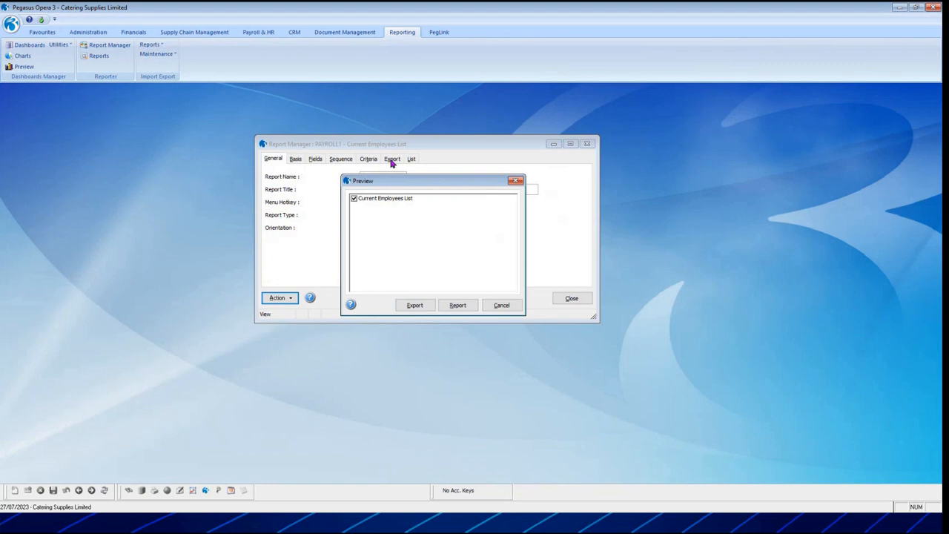
pyautogui.click(455, 306)
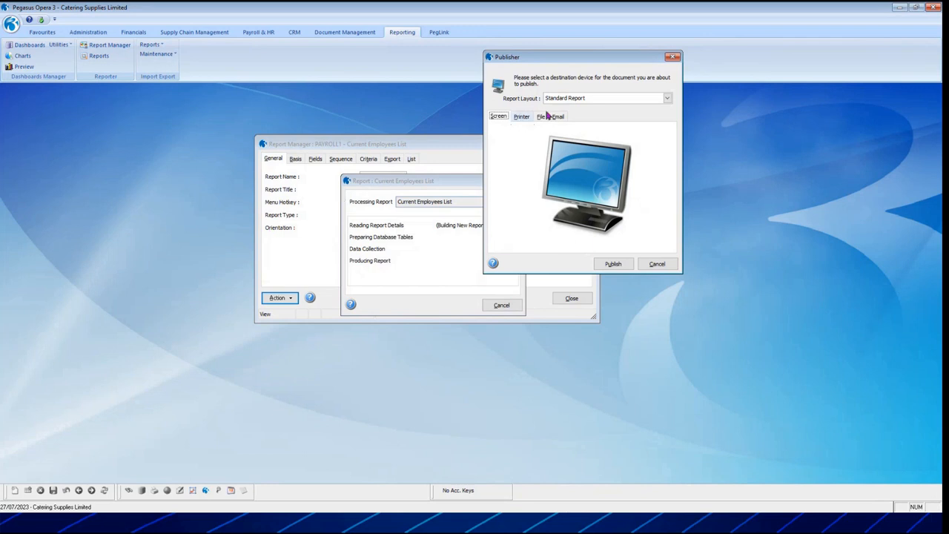
# Publish the report with the Excel Report layout to an Excel document named PAYROLL1.
pyautogui.click(667, 99)
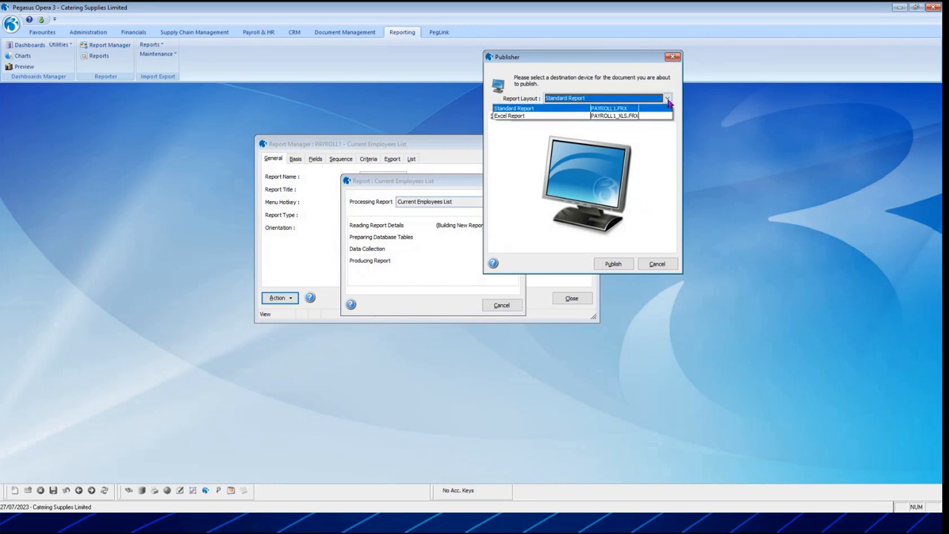
pyautogui.click(531, 117)
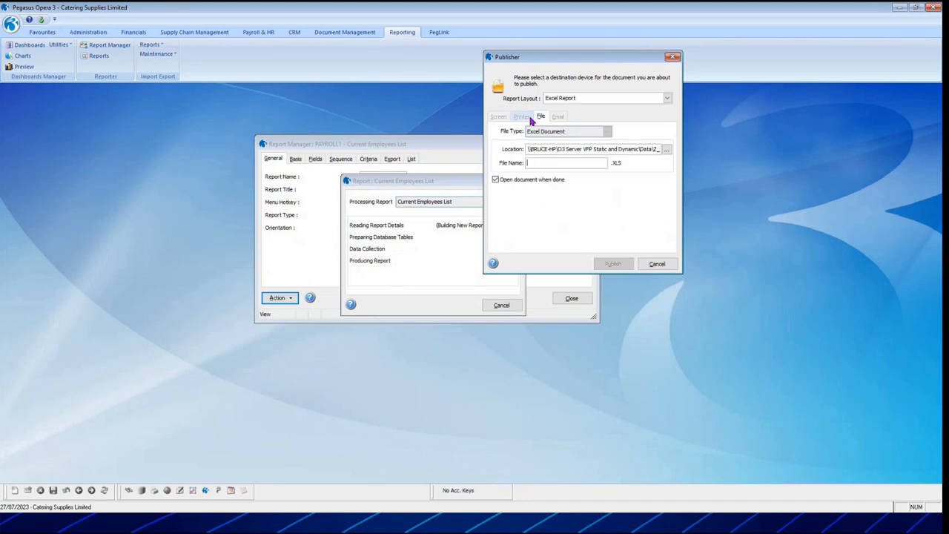
pyautogui.click(544, 164)
pyautogui.write('PAYROLL1')
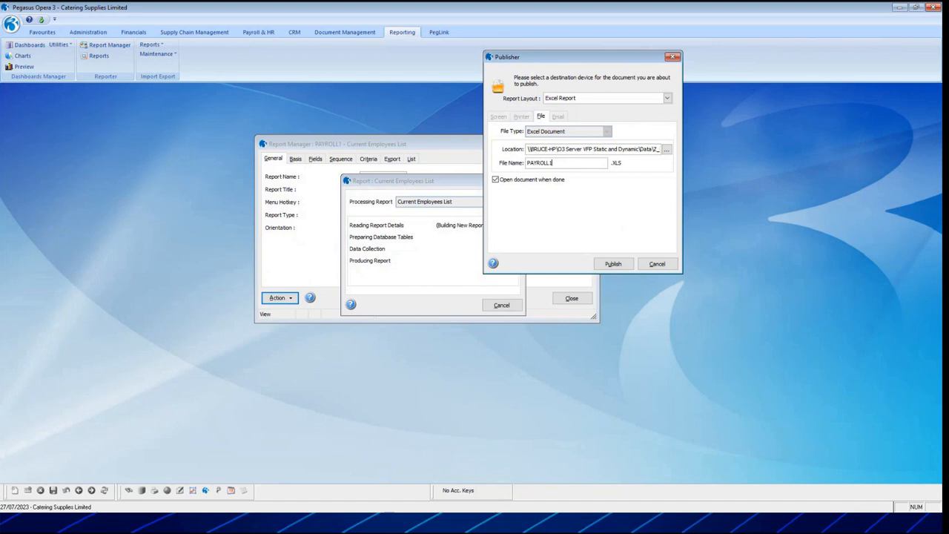
pyautogui.press('Tab')
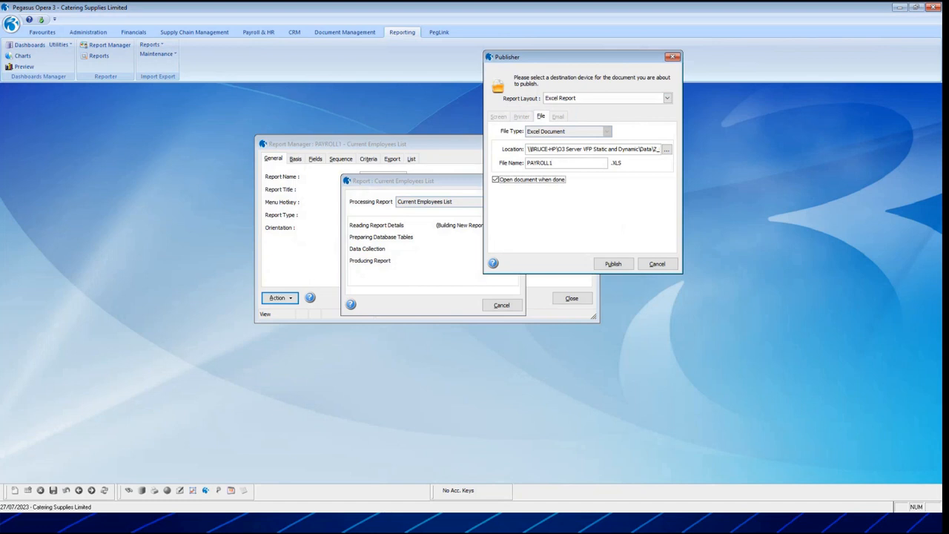
pyautogui.click(614, 265)
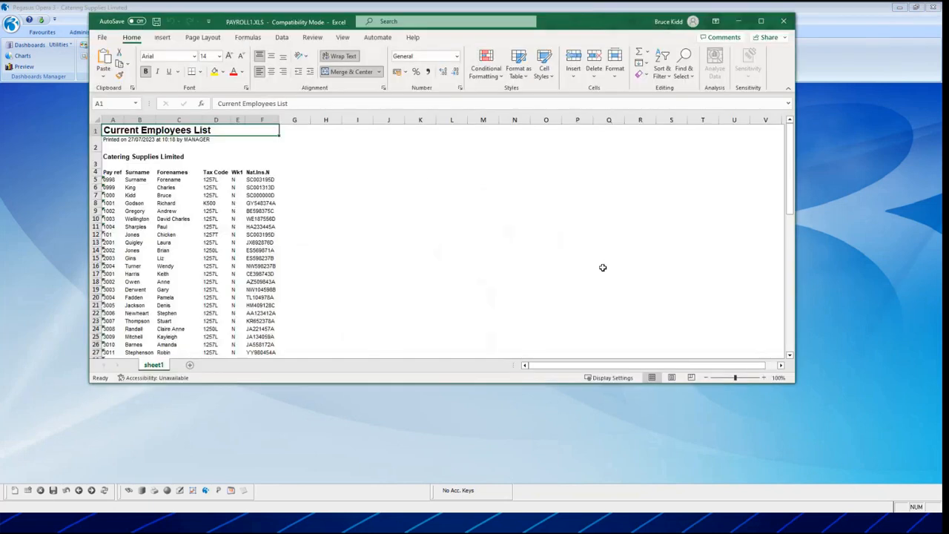
# Examine the employee rows in the published PAYROLL1.XLS workbook from start to end, and close it.
pyautogui.scroll(-3, 251, 252)
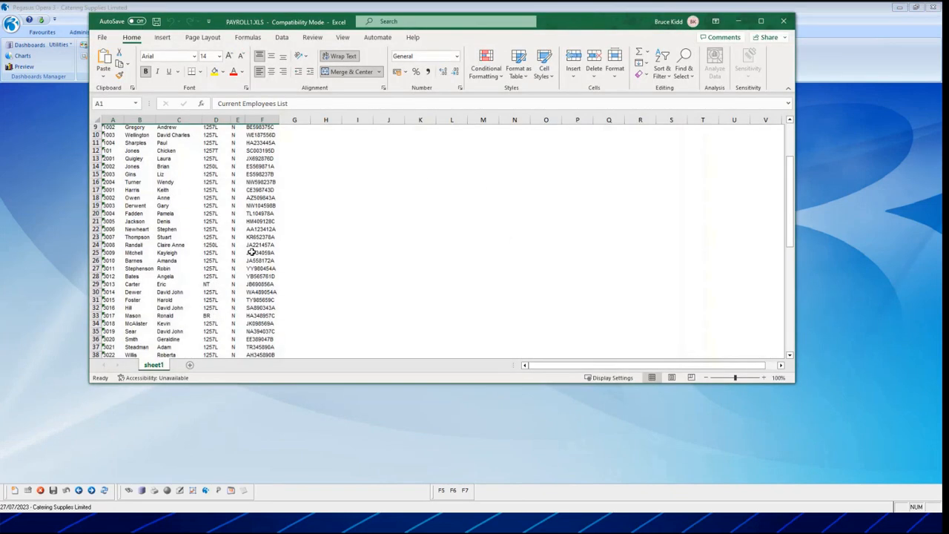
pyautogui.scroll(-14, 252, 252)
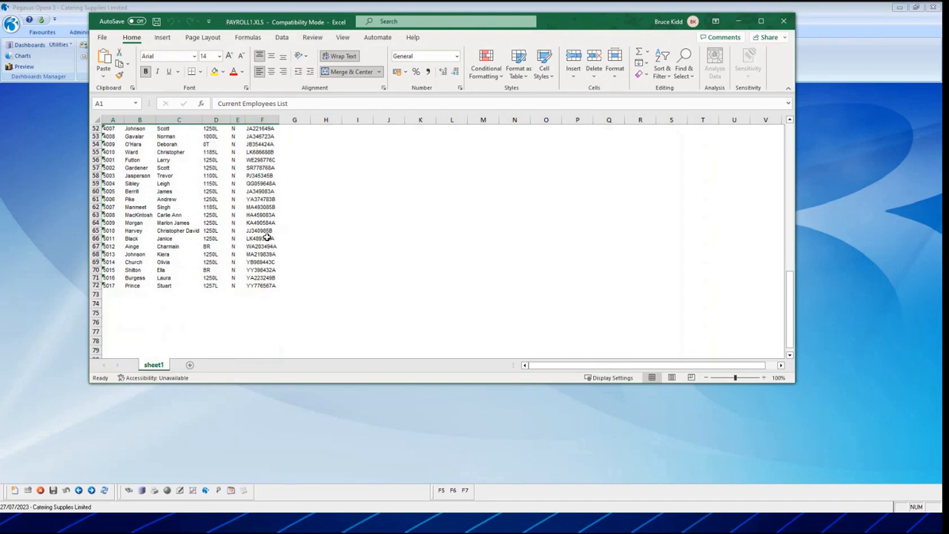
pyautogui.scroll(17, 266, 235)
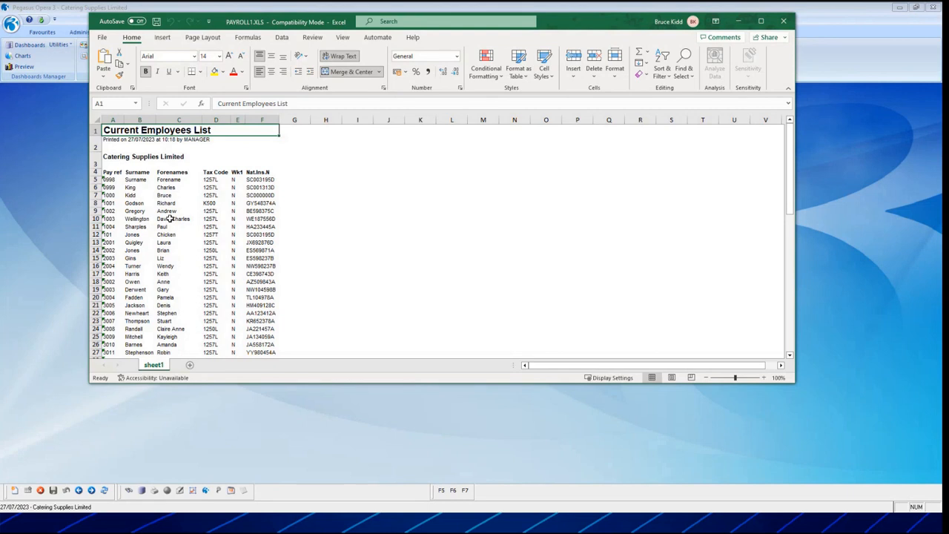
pyautogui.scroll(-5, 170, 225)
pyautogui.scroll(-10, 169, 217)
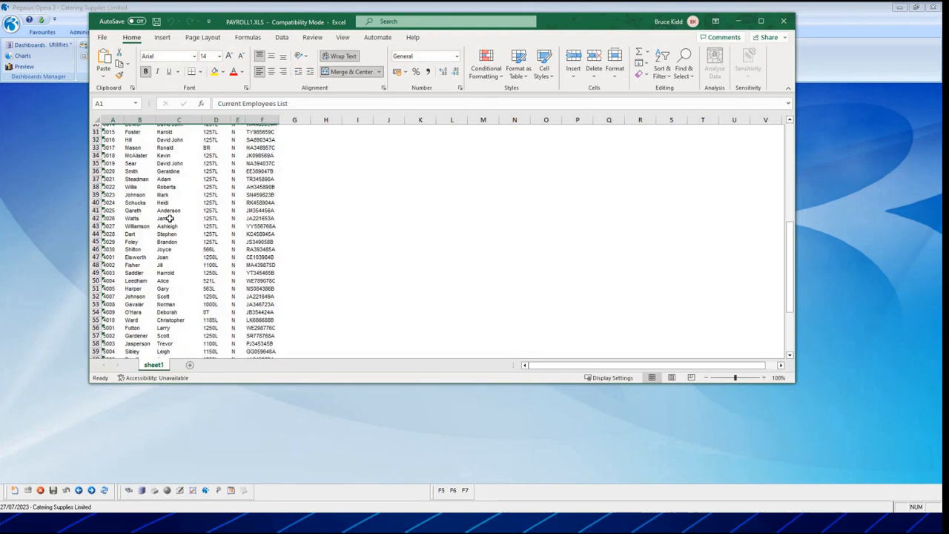
pyautogui.scroll(15, 165, 310)
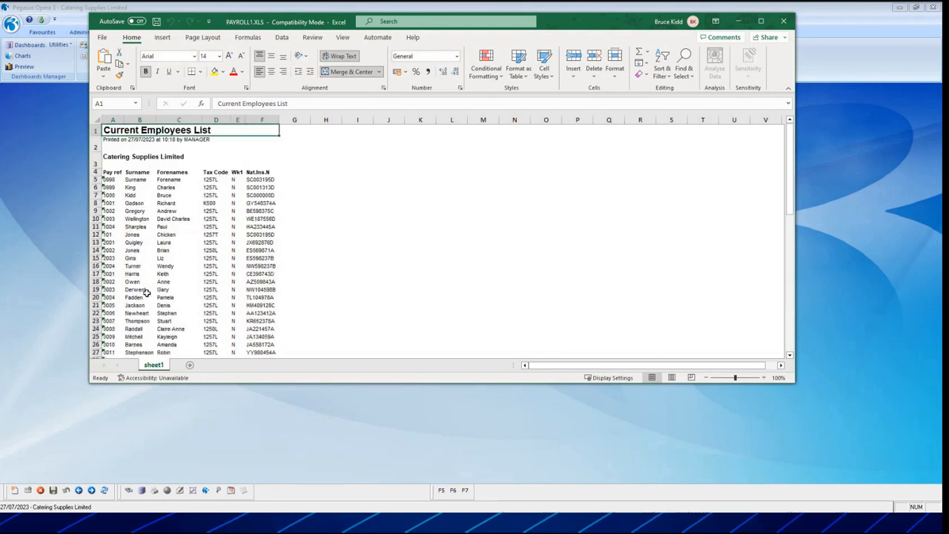
pyautogui.click(782, 21)
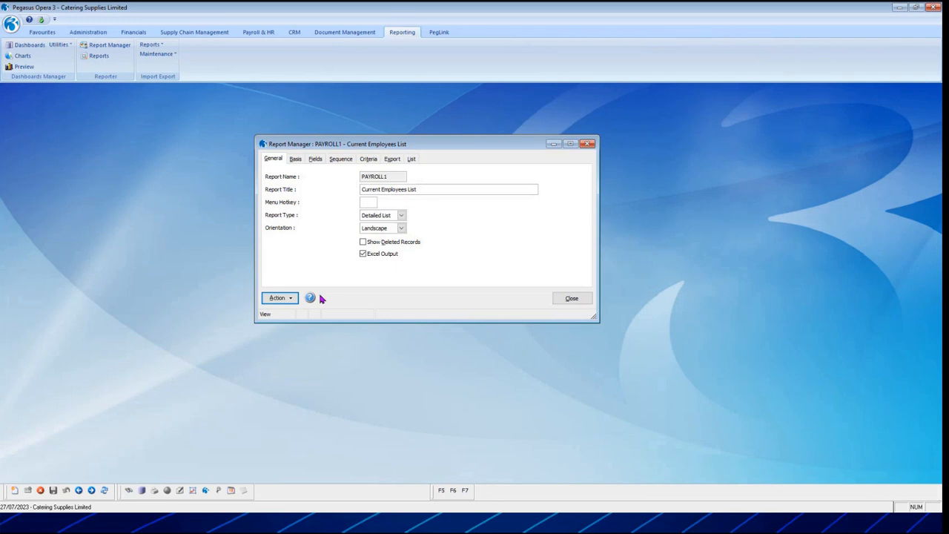
# Open the PAYROLL1 Current Employees List report from the list of saved reports.
pyautogui.click(411, 158)
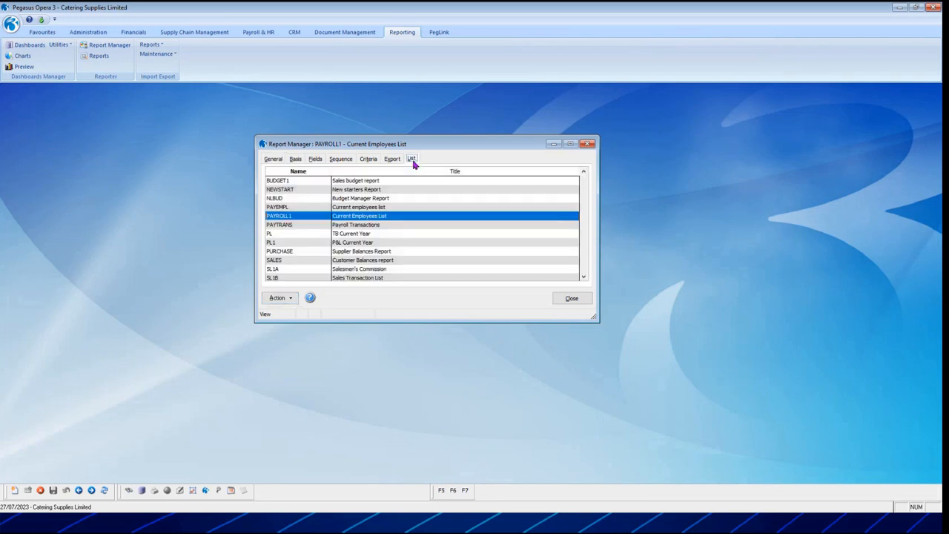
pyautogui.doubleClick(367, 217)
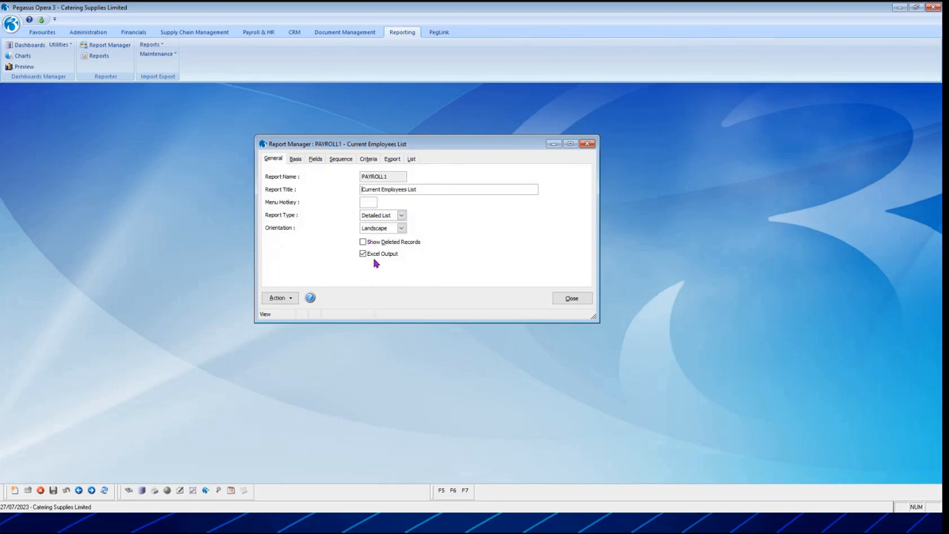
# Add the Lvr.Status and Leave Date fields from WNAME to the report's selected fields and save the report.
pyautogui.click(301, 162)
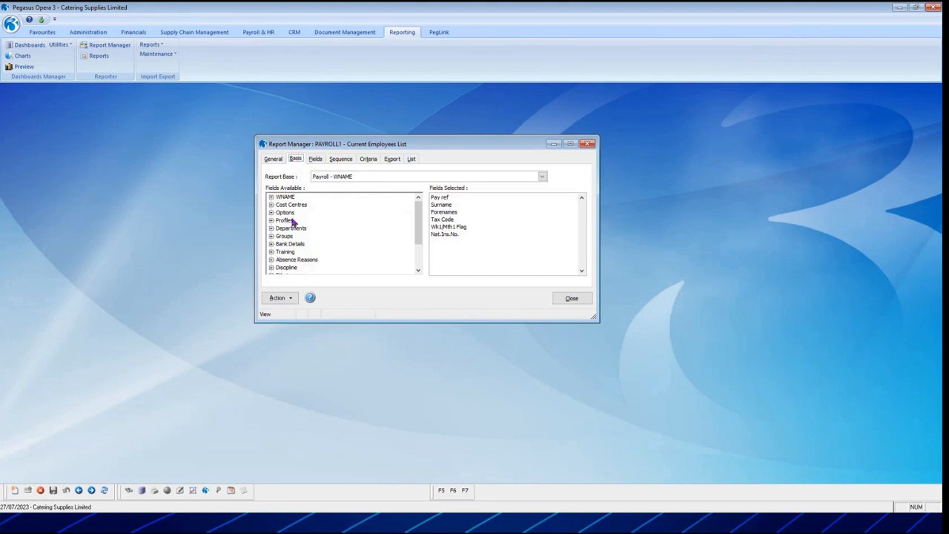
pyautogui.doubleClick(284, 197)
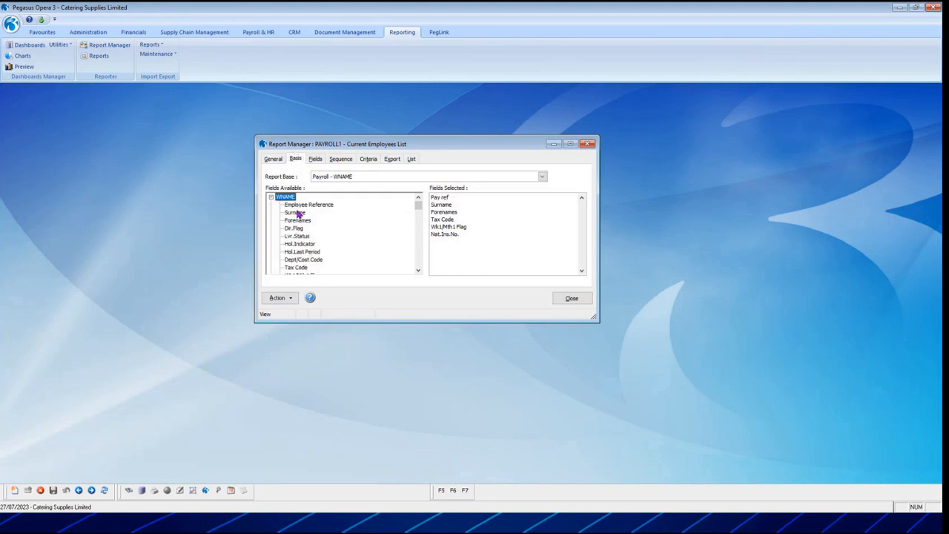
pyautogui.click(316, 206)
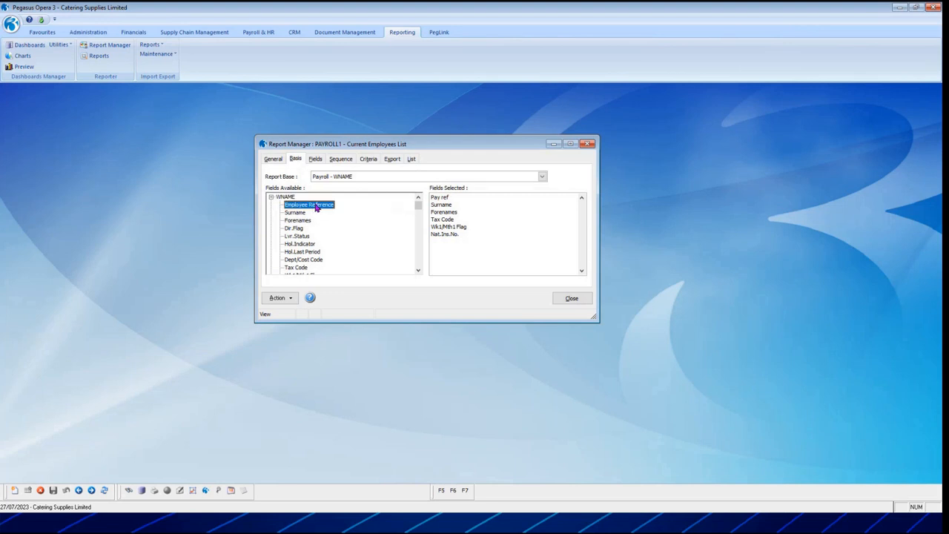
pyautogui.doubleClick(300, 236)
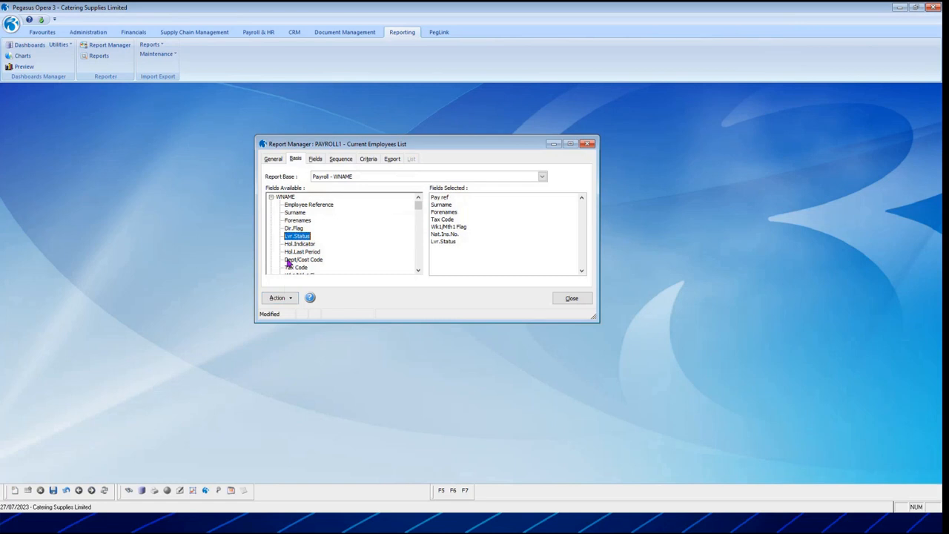
pyautogui.scroll(-3, 348, 241)
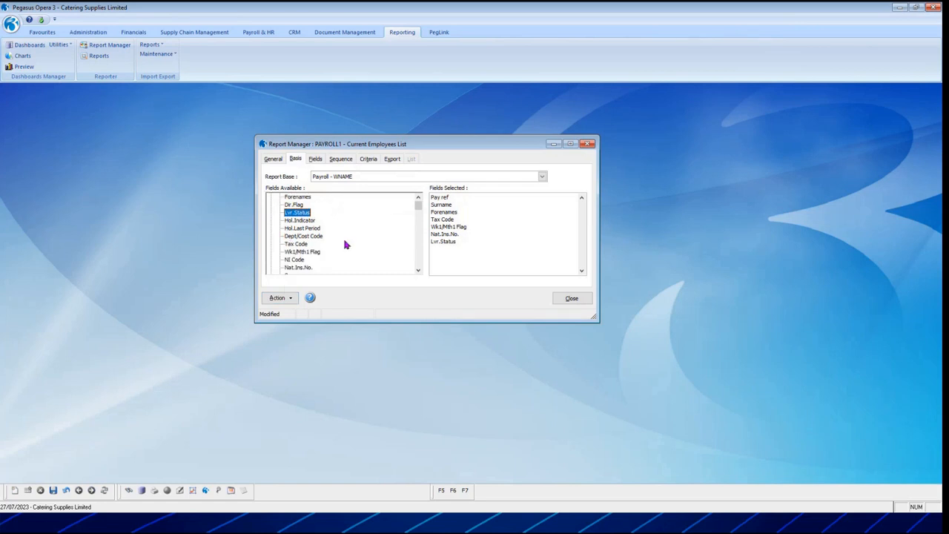
pyautogui.scroll(-2, 361, 236)
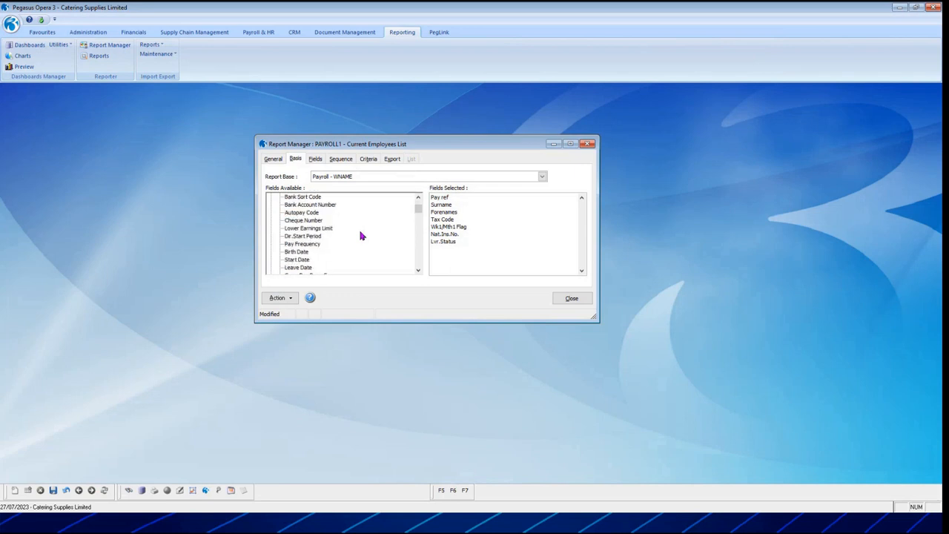
pyautogui.doubleClick(296, 268)
pyautogui.click(53, 490)
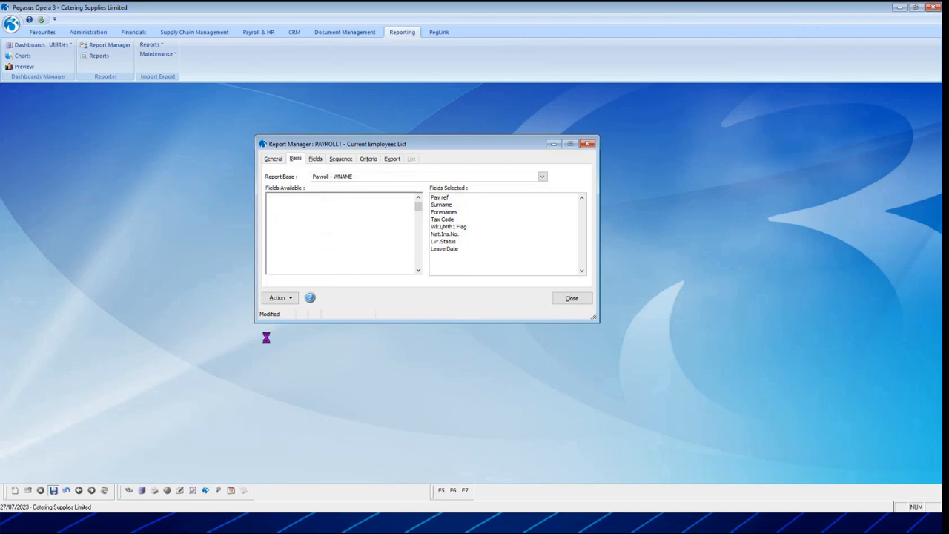
# Preview the Current Employees List on screen with the Standard Report layout, check the added leaver columns, and close the preview.
pyautogui.click(278, 297)
pyautogui.click(326, 303)
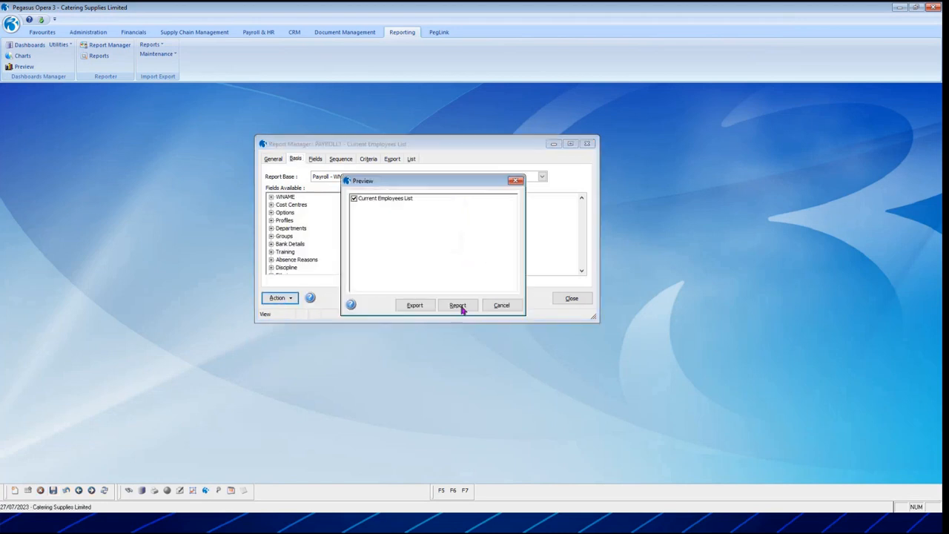
pyautogui.click(460, 306)
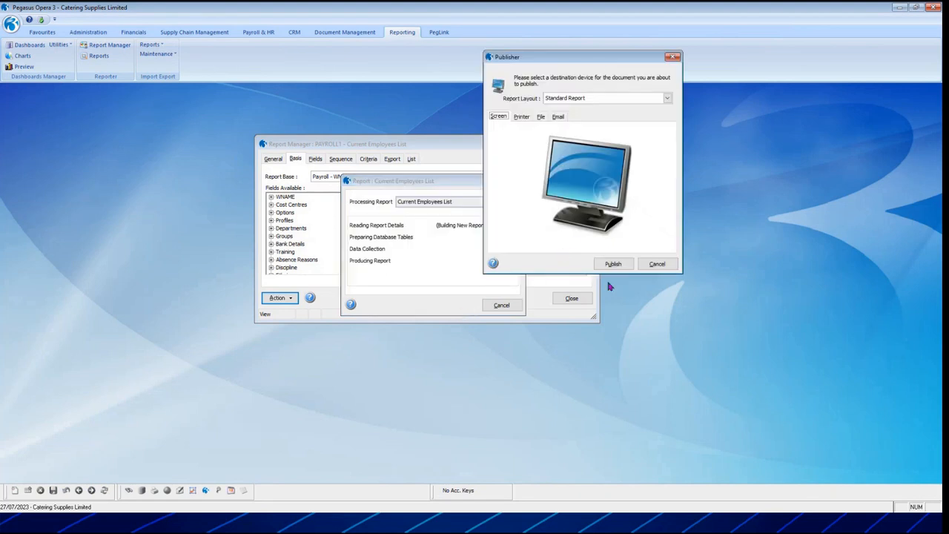
pyautogui.click(620, 262)
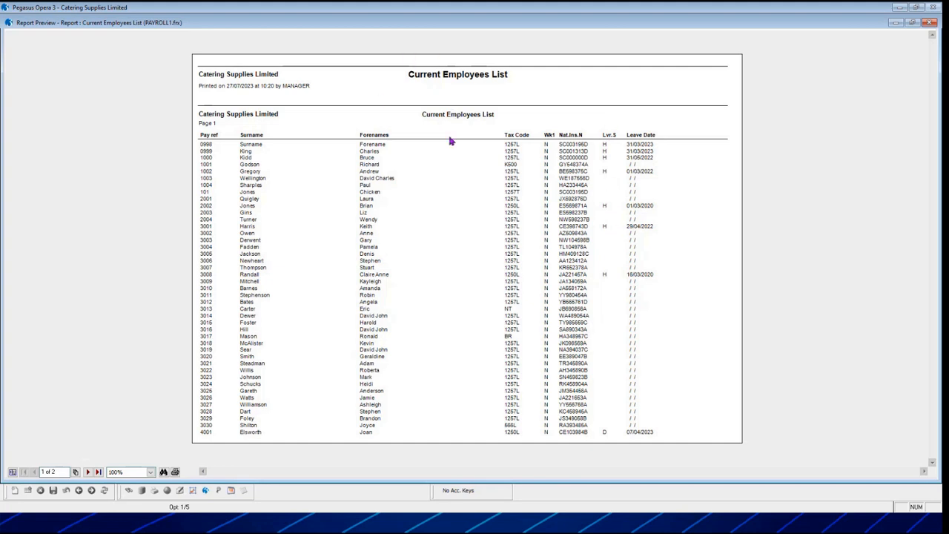
pyautogui.click(929, 23)
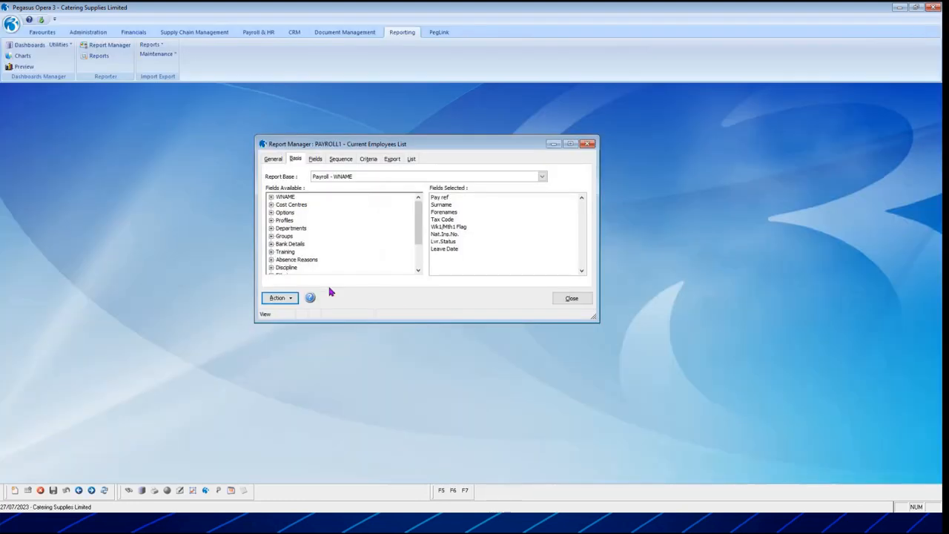
# Set the Surname field's width to 50 millimetres.
pyautogui.click(315, 160)
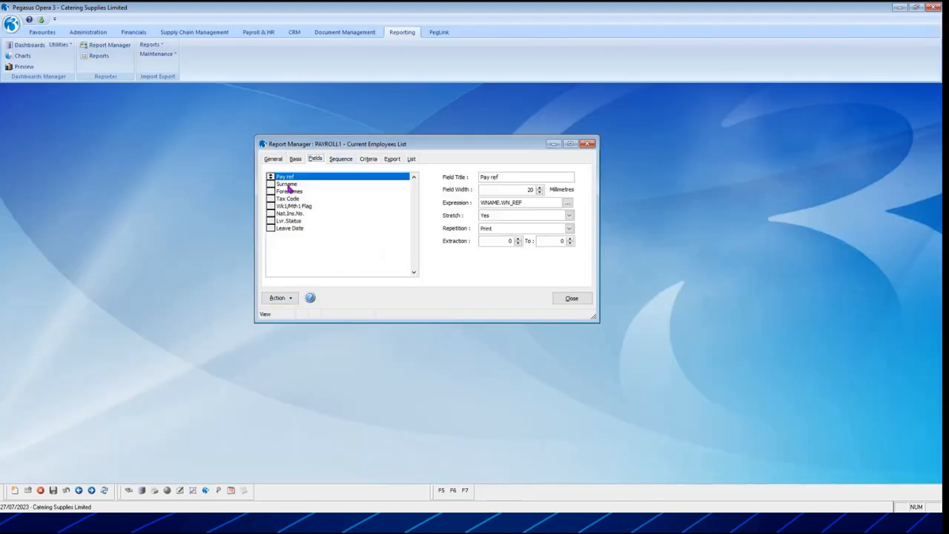
pyautogui.click(287, 184)
pyautogui.click(529, 189)
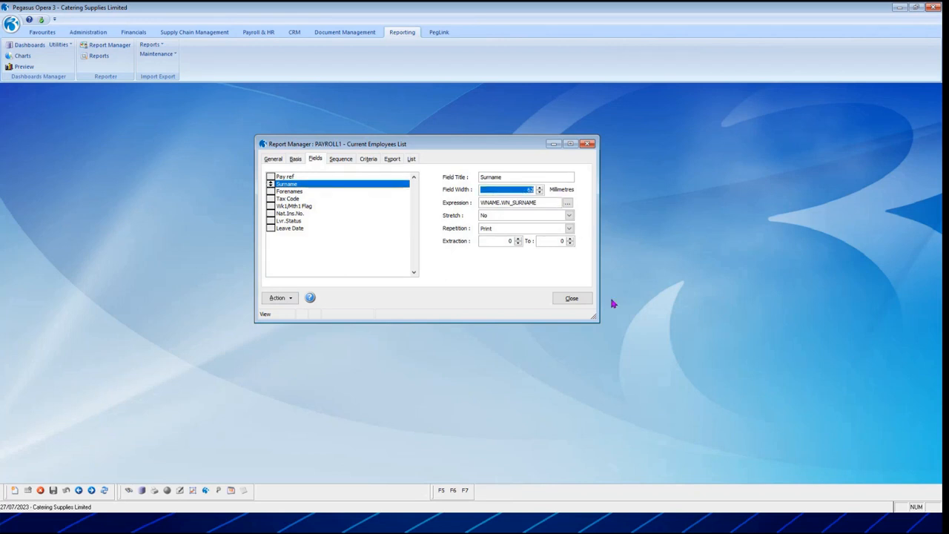
pyautogui.write('50')
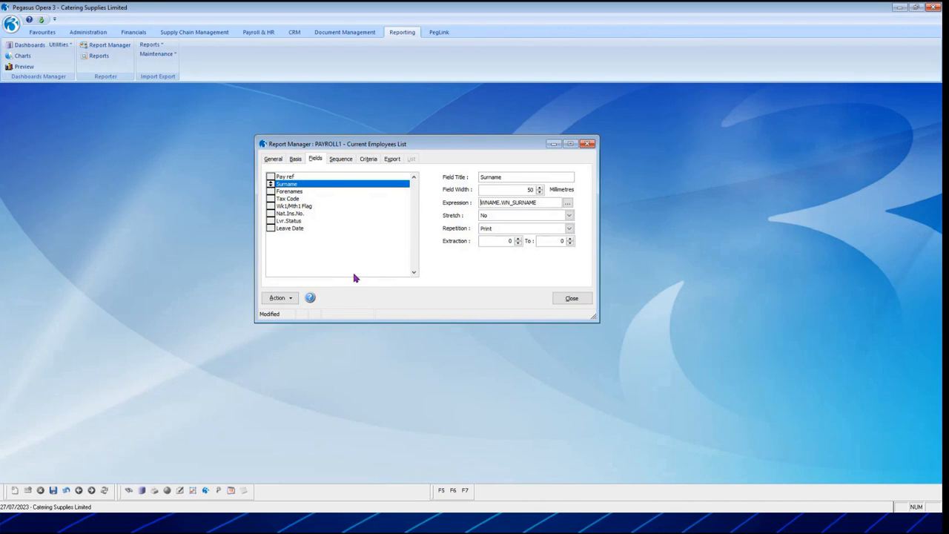
# Set the Forenames field's width to 50 millimetres, move it directly above Surname, and save the report.
pyautogui.click(293, 195)
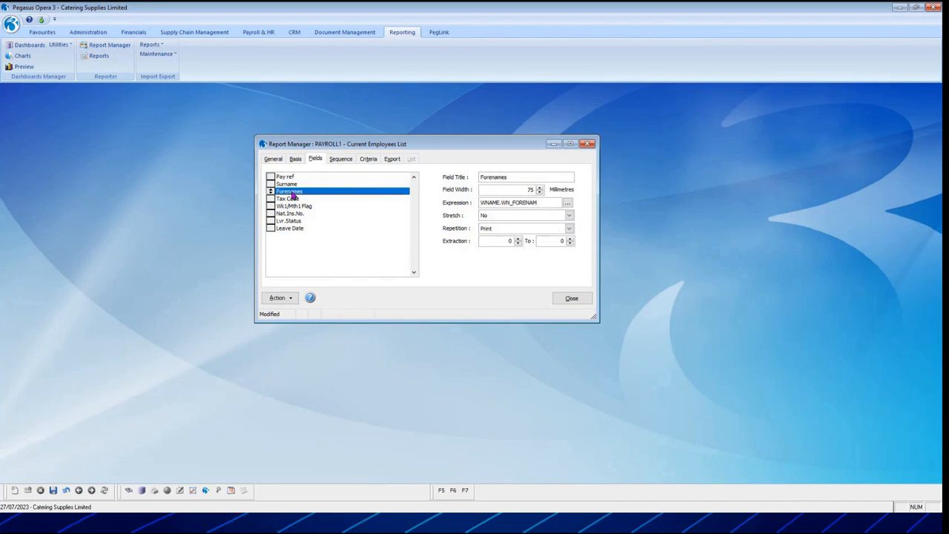
pyautogui.doubleClick(518, 189)
pyautogui.write('50')
pyautogui.moveTo(266, 185); pyautogui.dragTo(270, 183)
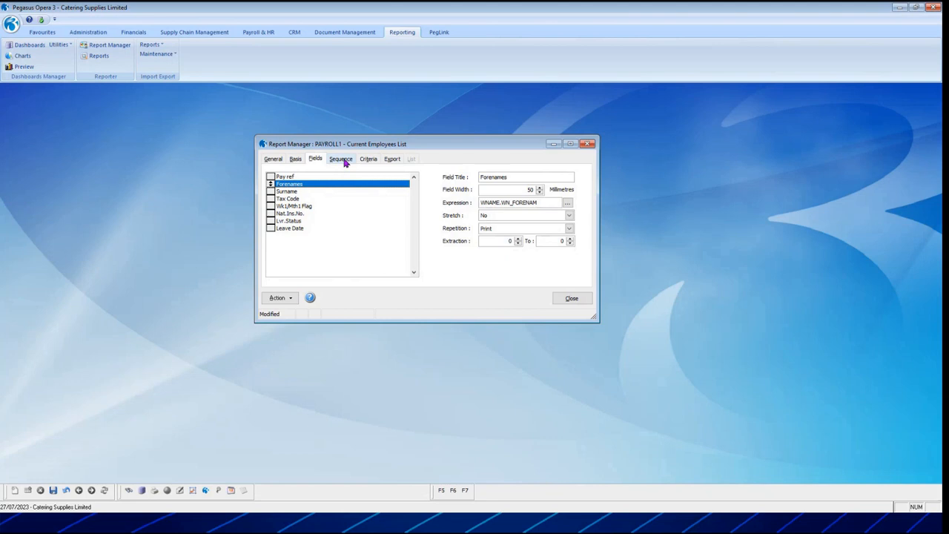
pyautogui.click(52, 491)
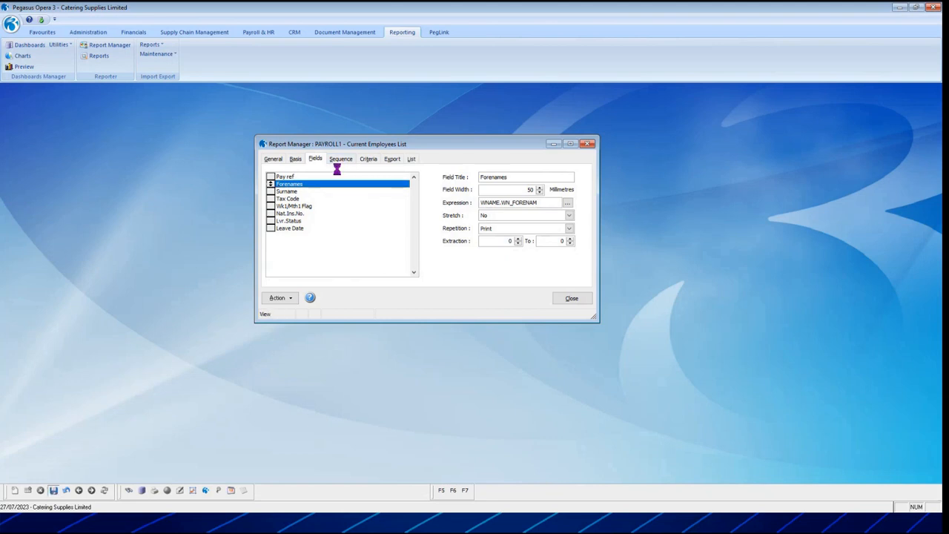
# Add a report criterion of Lvr.Status Not Equal To the constant H and save the report.
pyautogui.click(368, 159)
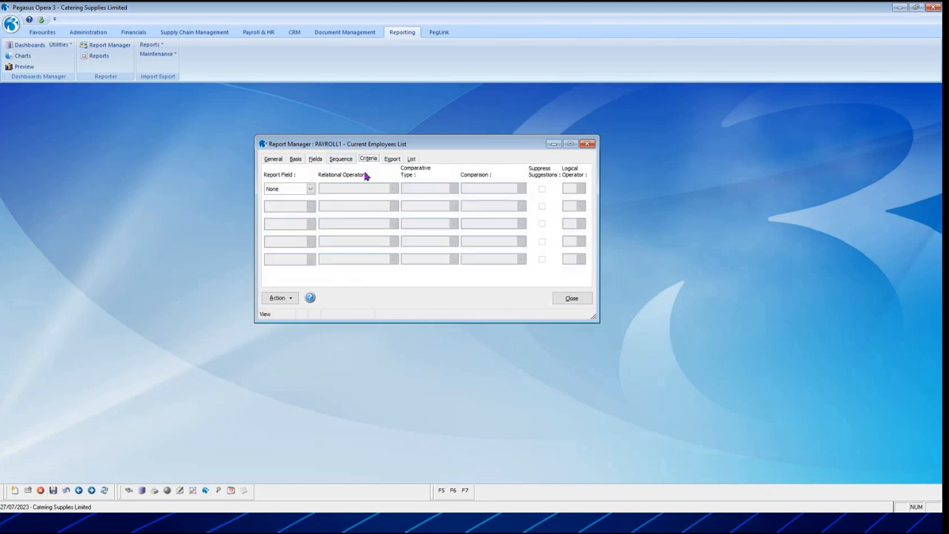
pyautogui.click(311, 188)
pyautogui.scroll(-3, 311, 226)
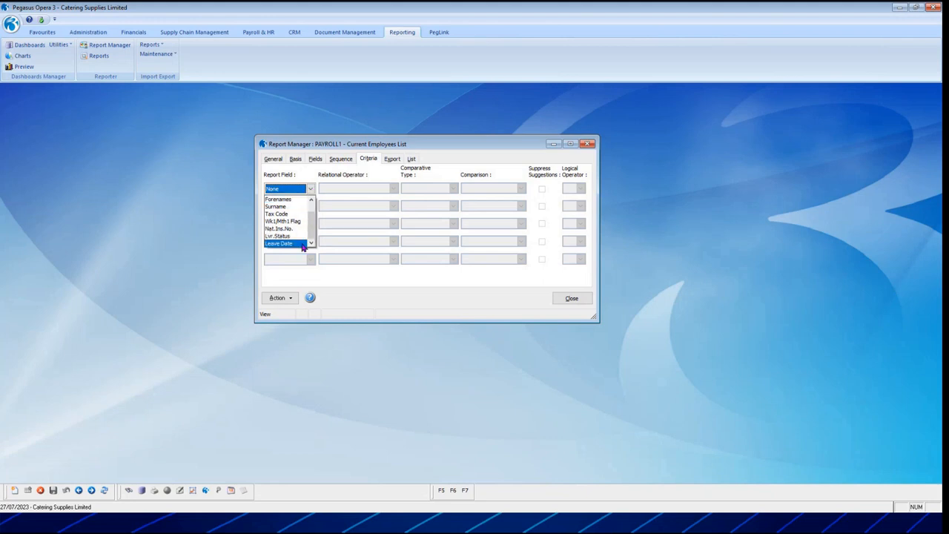
pyautogui.click(294, 238)
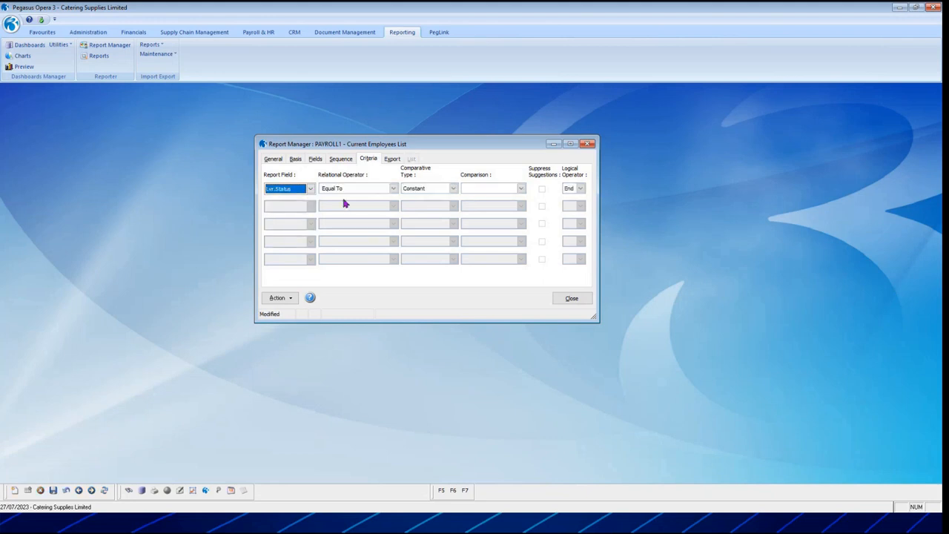
pyautogui.click(394, 189)
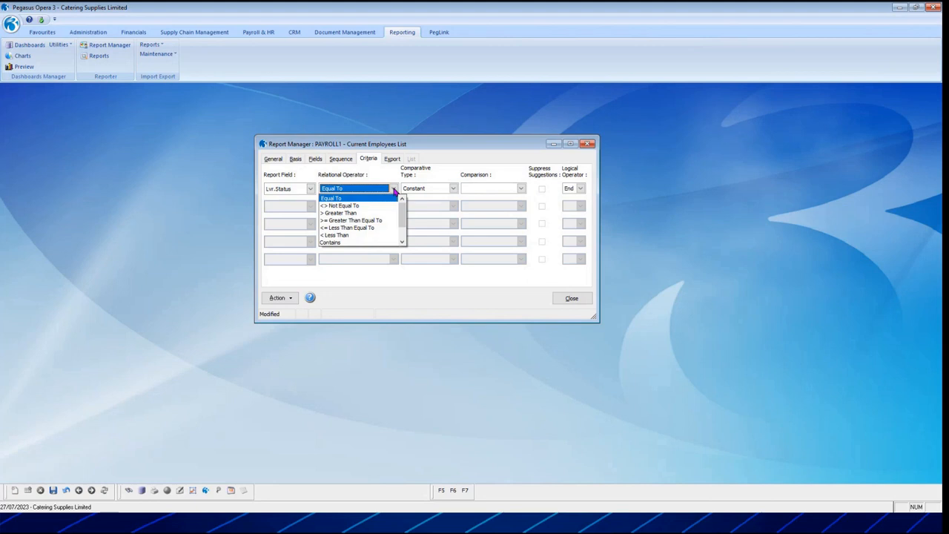
pyautogui.click(366, 207)
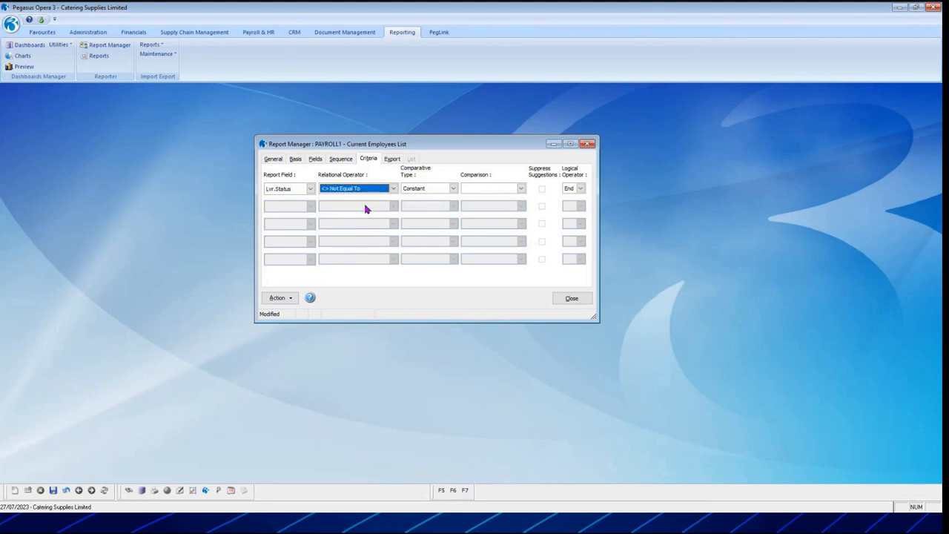
pyautogui.press('Tab')
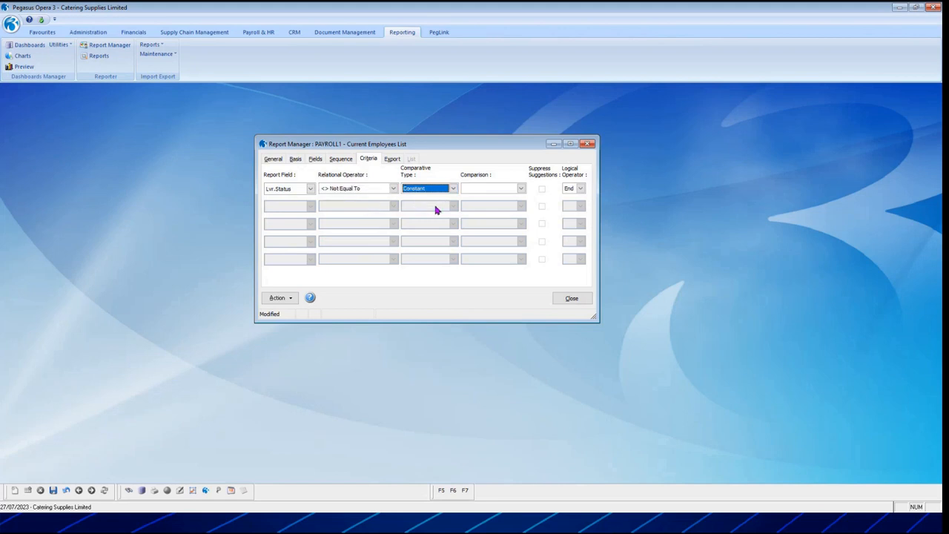
pyautogui.press('Tab')
pyautogui.write('H')
pyautogui.press('Tab')
pyautogui.click(53, 491)
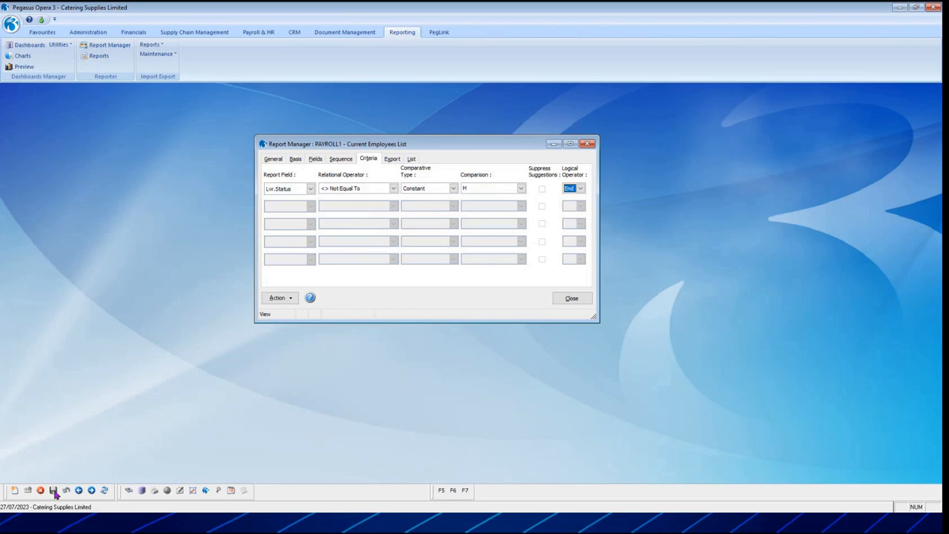
# Preview the filtered Current Employees List on screen with the Standard Report layout, check the listed employees, and close the preview.
pyautogui.click(293, 298)
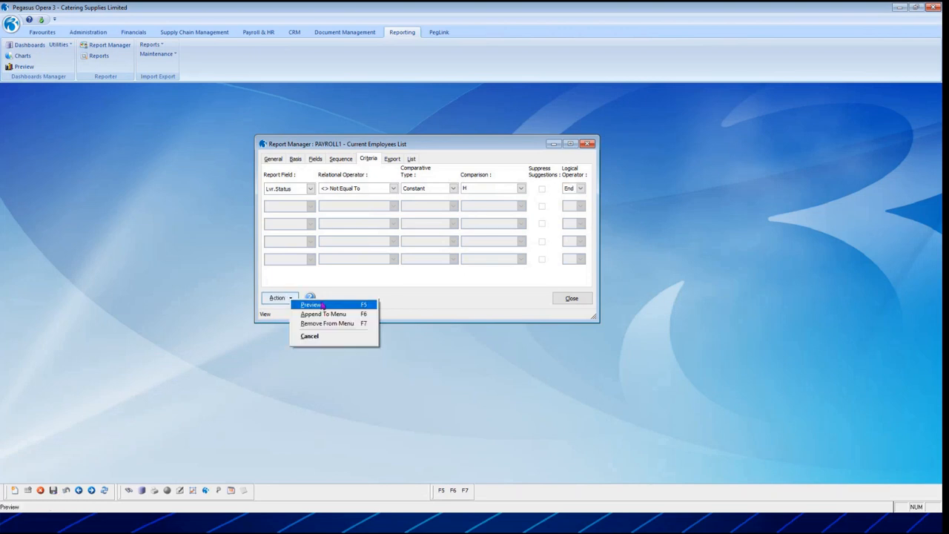
pyautogui.click(311, 304)
pyautogui.click(454, 305)
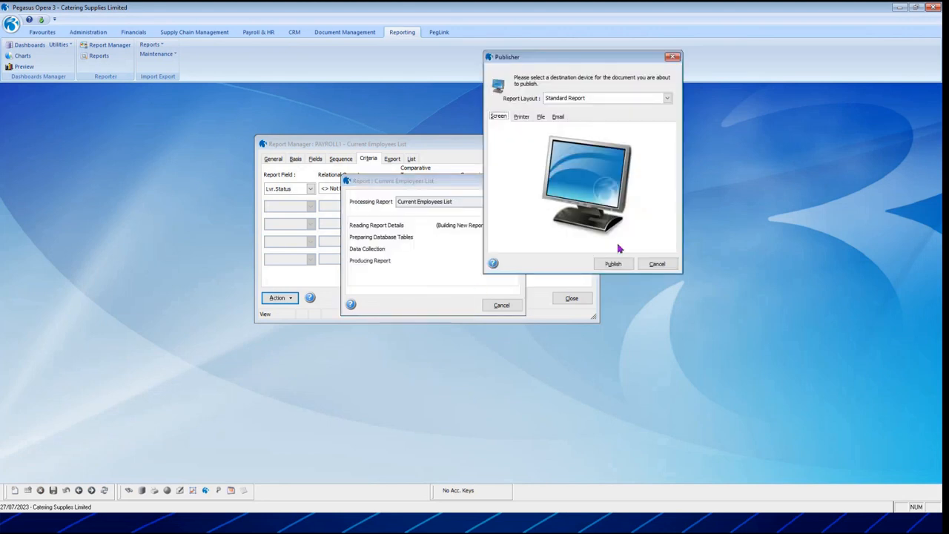
pyautogui.click(613, 265)
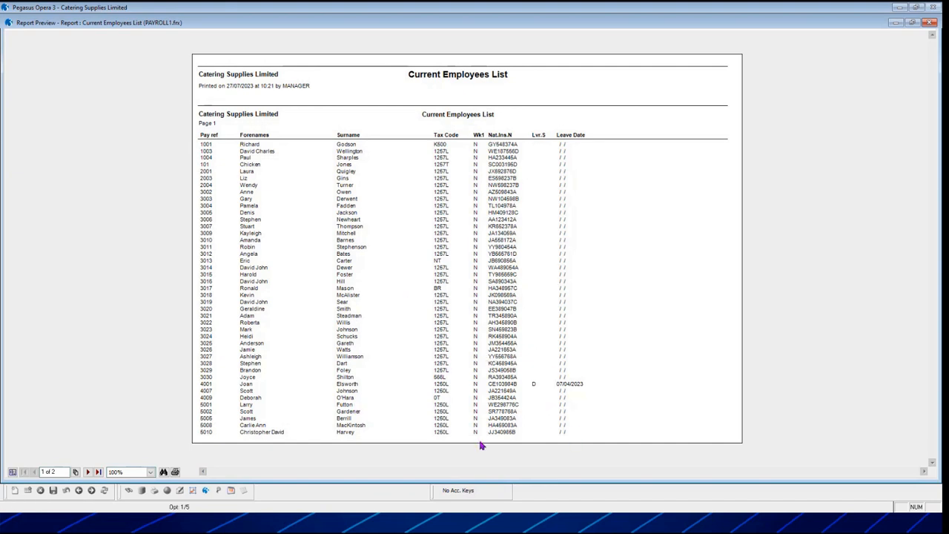
pyautogui.click(930, 23)
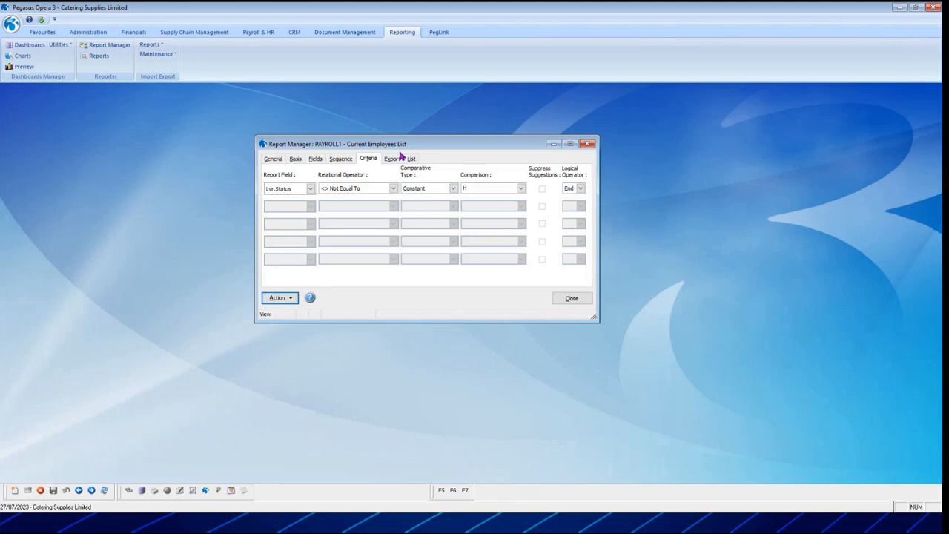
# Append the Current Employees List report to the Payroll Misc. Reports menu and close the report.
pyautogui.click(275, 159)
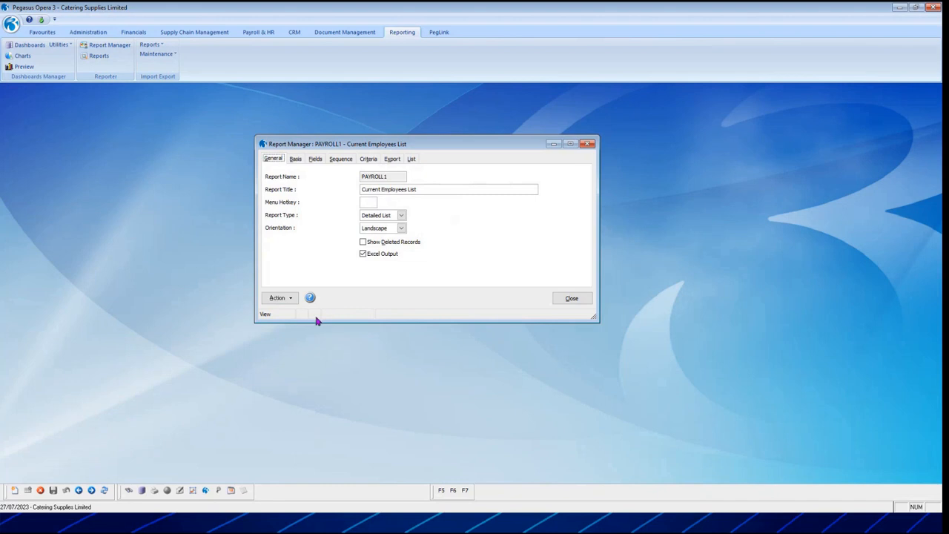
pyautogui.click(277, 300)
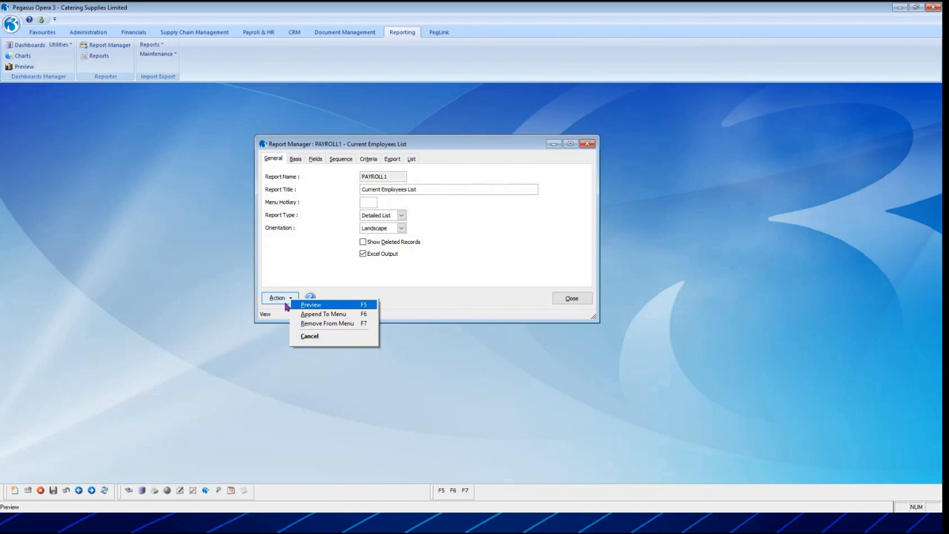
pyautogui.click(340, 317)
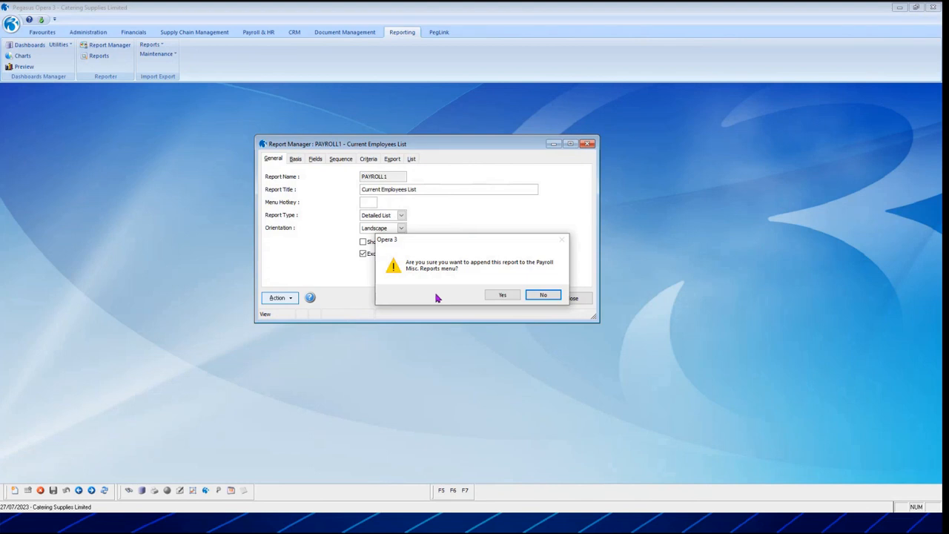
pyautogui.click(502, 296)
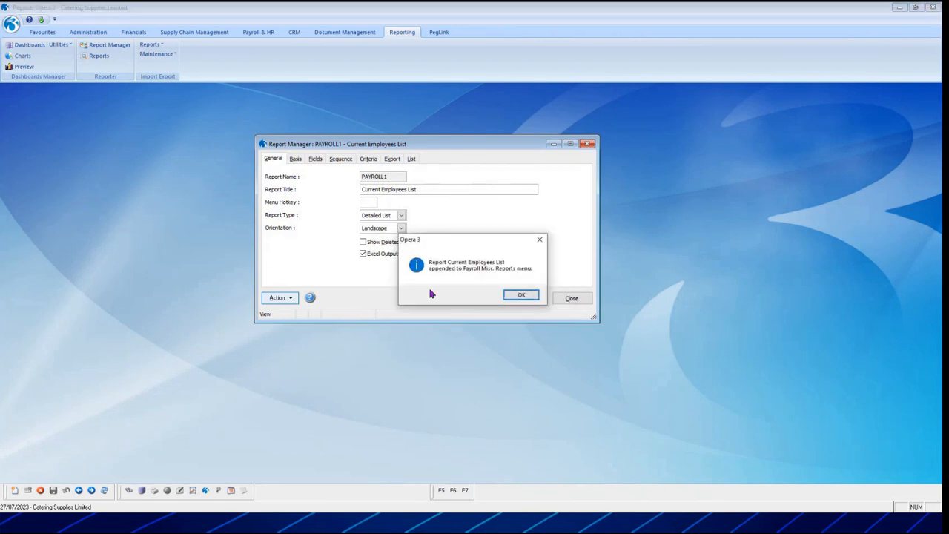
pyautogui.click(522, 298)
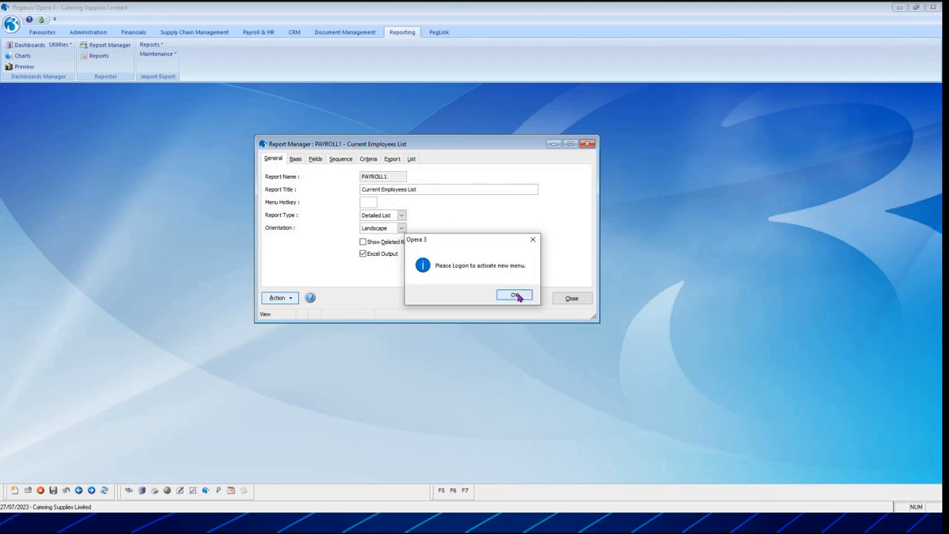
pyautogui.click(519, 297)
pyautogui.click(570, 300)
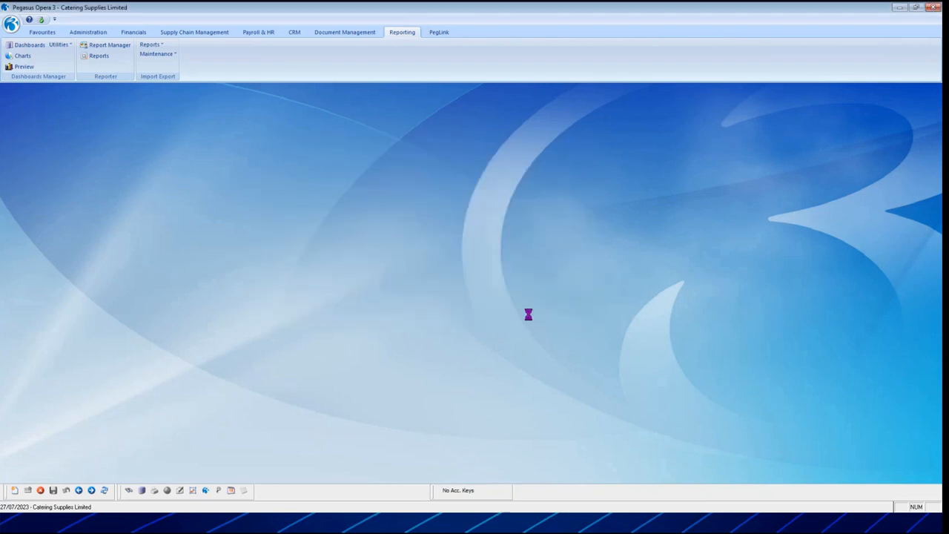
# Log on to Opera 3 again with the user ID MANAGER and close the website window that opens.
pyautogui.click(11, 25)
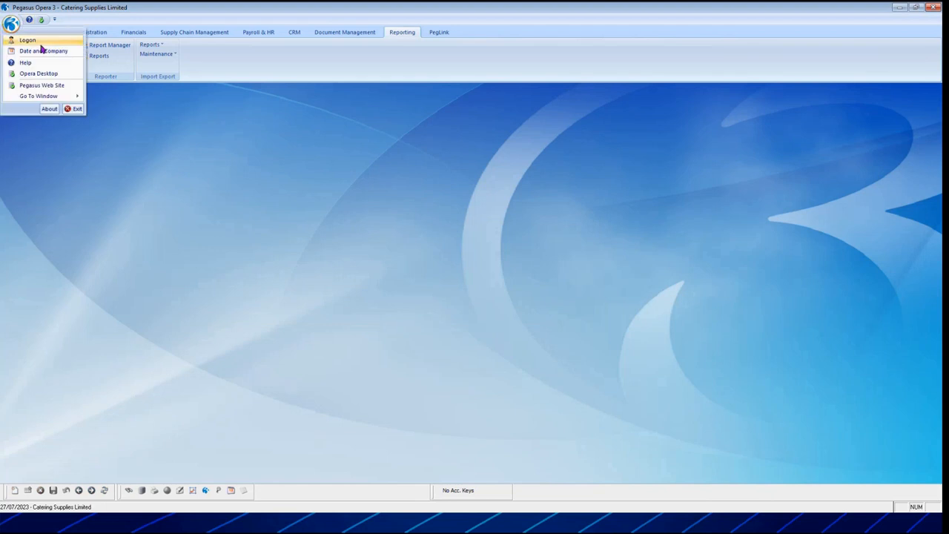
pyautogui.click(41, 45)
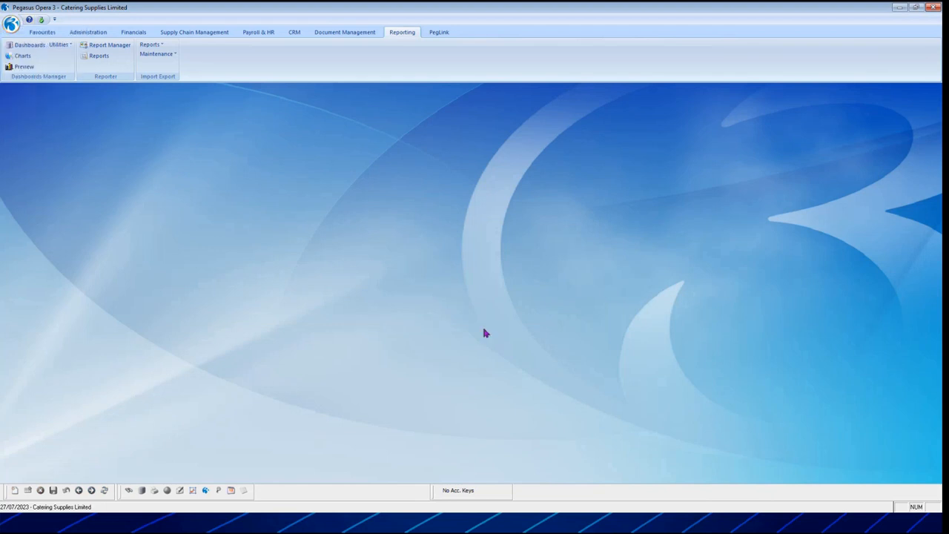
pyautogui.write('MANAG')
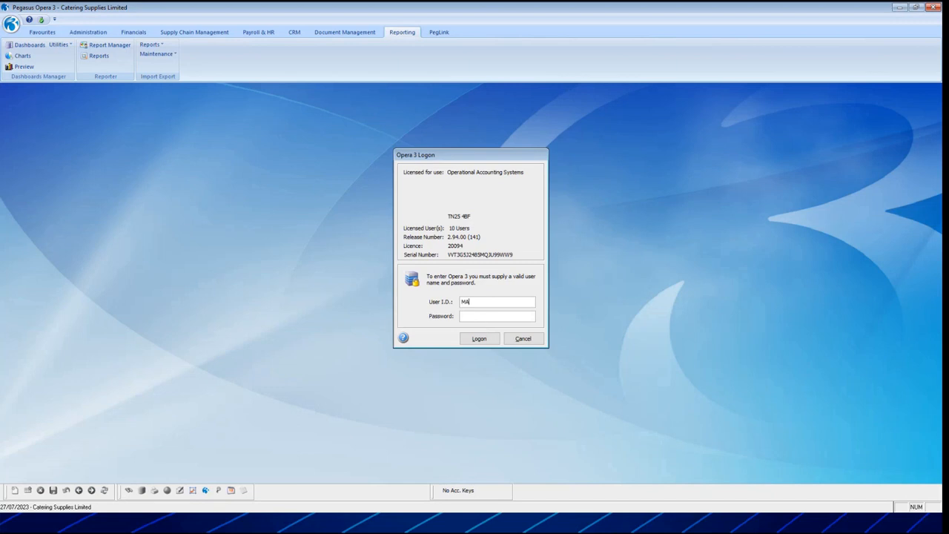
pyautogui.write('ER')
pyautogui.press('Return')
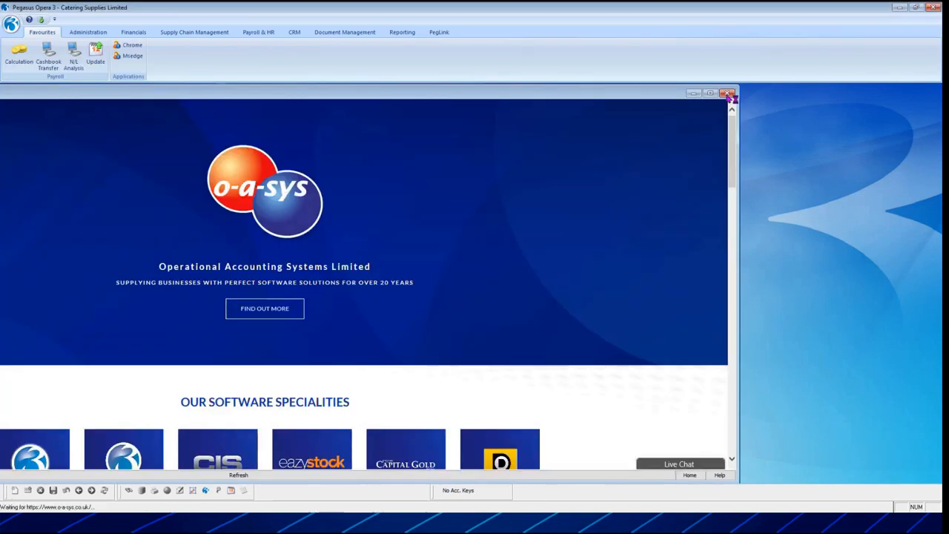
pyautogui.click(728, 93)
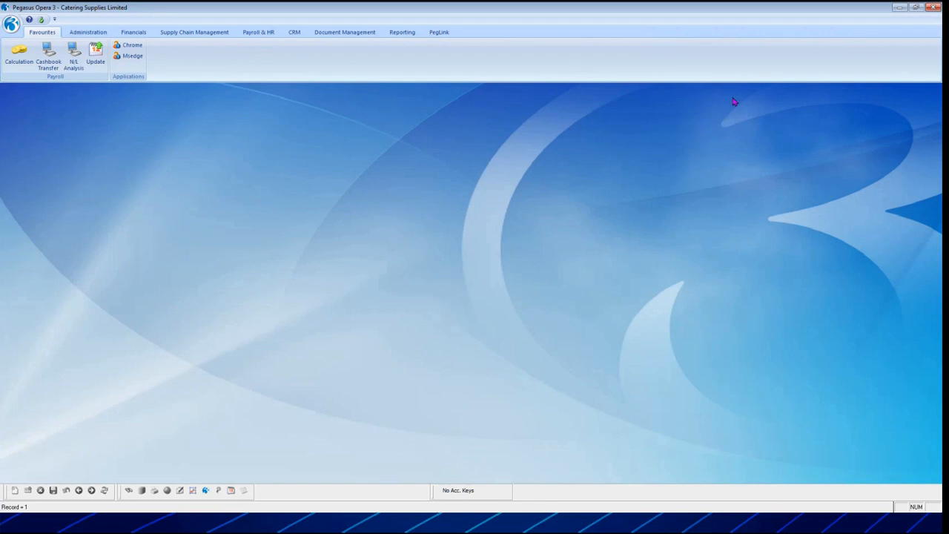
# Export the new Current Employees List report from the Payroll Misc. Reports.
pyautogui.click(269, 31)
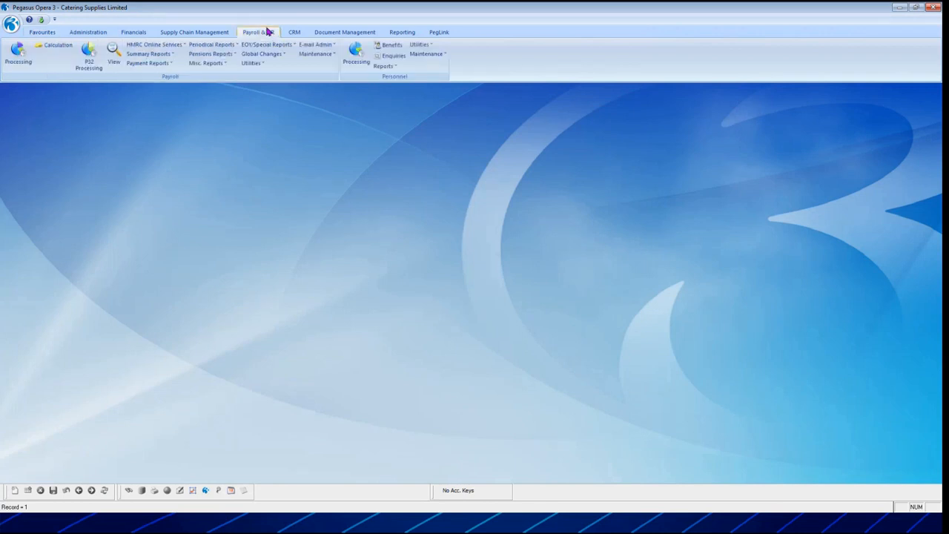
pyautogui.click(210, 64)
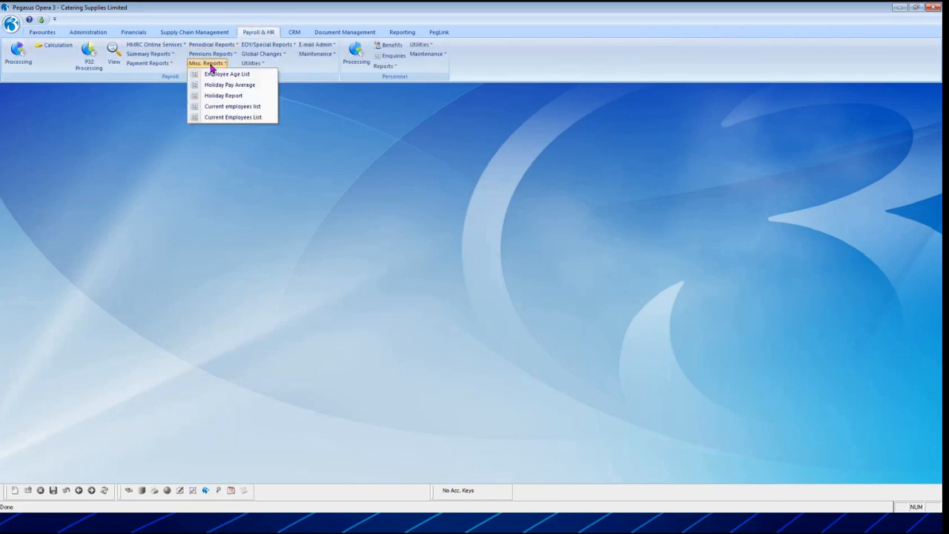
pyautogui.click(230, 118)
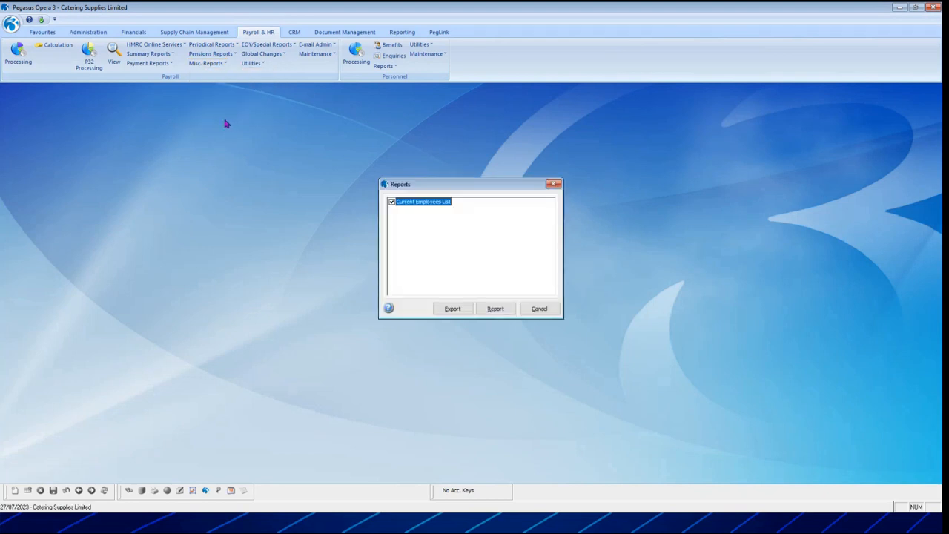
pyautogui.click(452, 308)
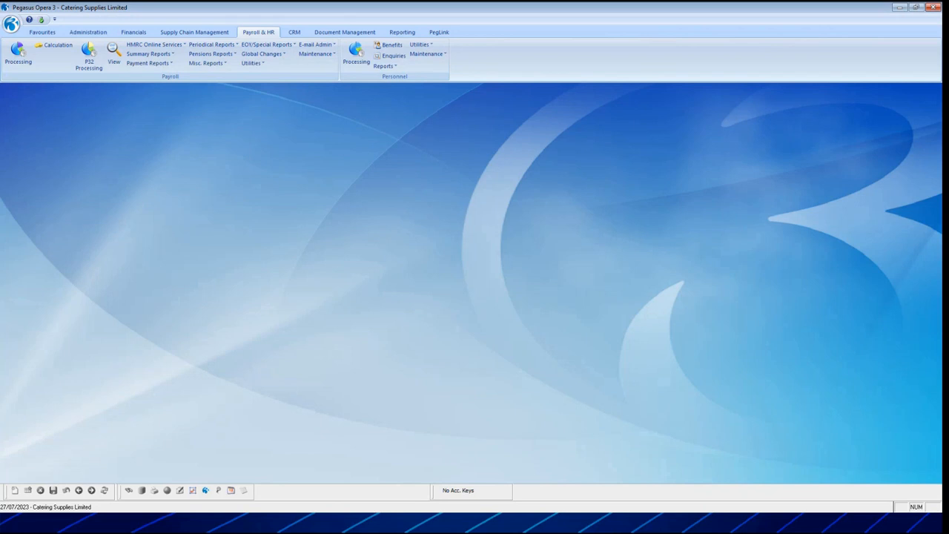
# Switch to File Explorer, open PAYROLL1.CSV from the z_export folder in Excel, check the exported employee rows, close it and minimise the folder window.
pyautogui.hotkey('alt', 'Tab')
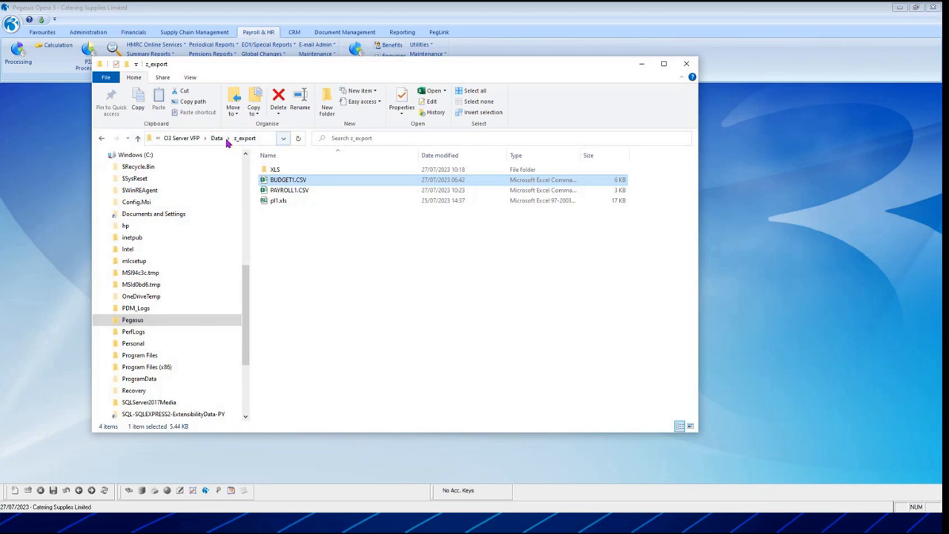
pyautogui.click(290, 193)
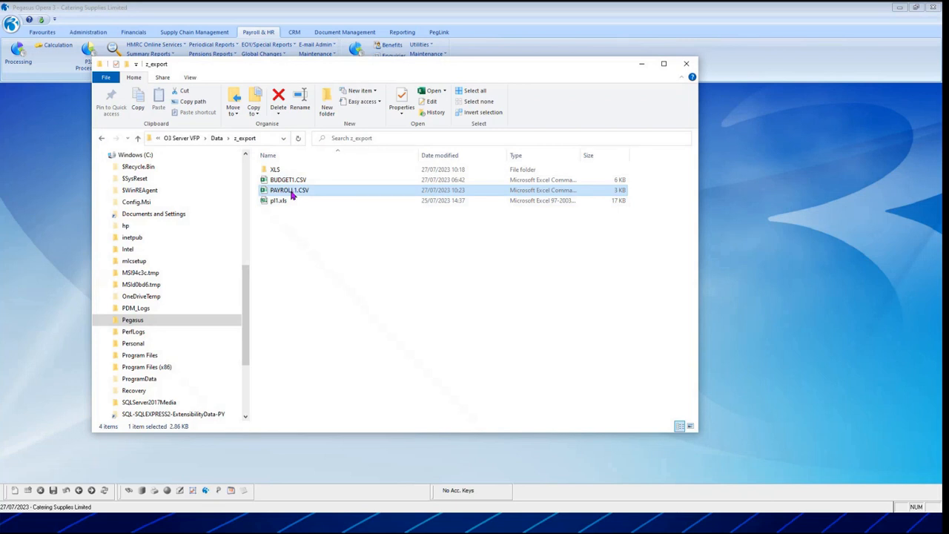
pyautogui.doubleClick(292, 195)
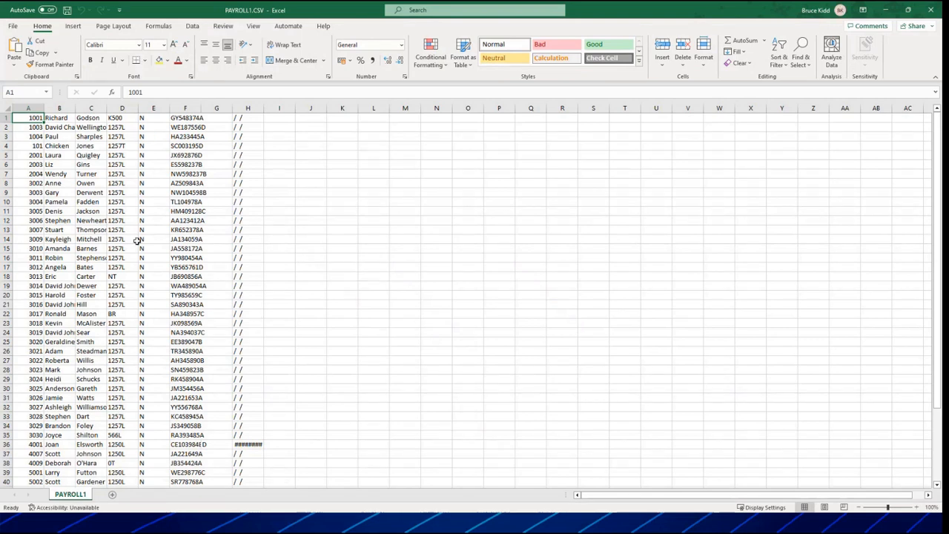
pyautogui.click(59, 146)
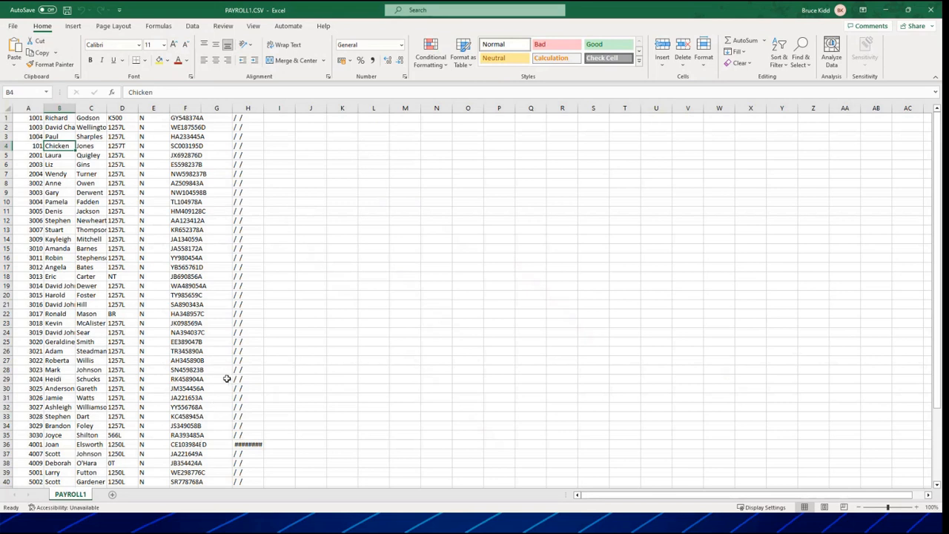
pyautogui.scroll(-6, 227, 379)
pyautogui.scroll(6, 225, 379)
pyautogui.click(932, 10)
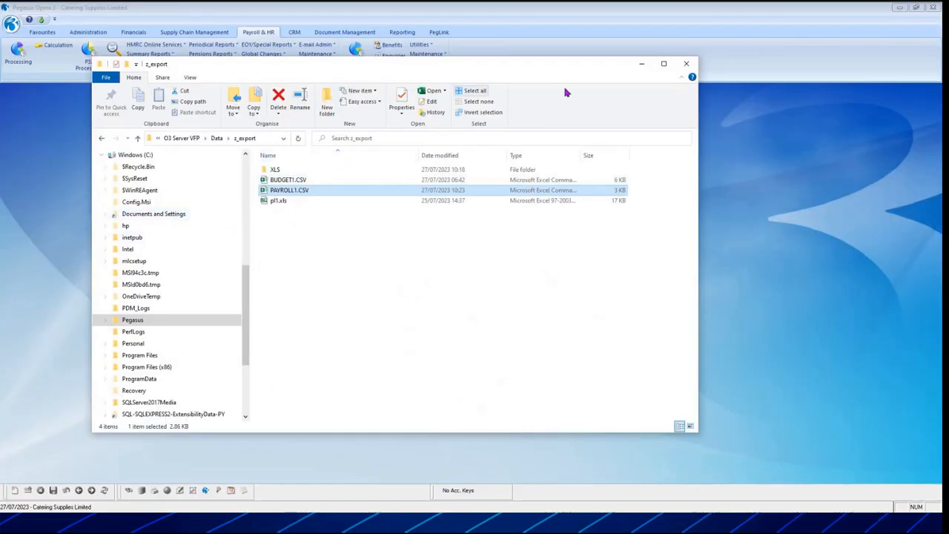
pyautogui.click(640, 65)
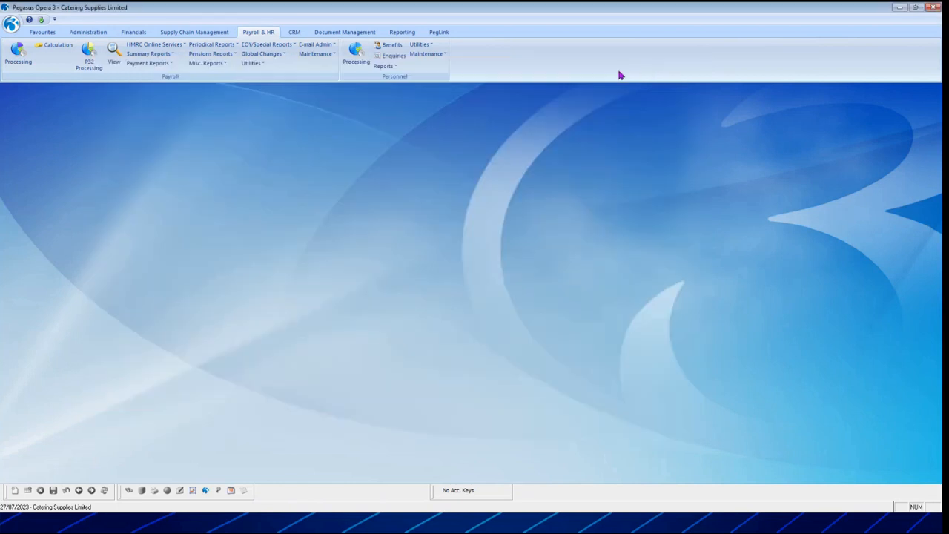
# Open the PL1 P&L Current Year report in Report Manager and review its general settings.
pyautogui.click(407, 35)
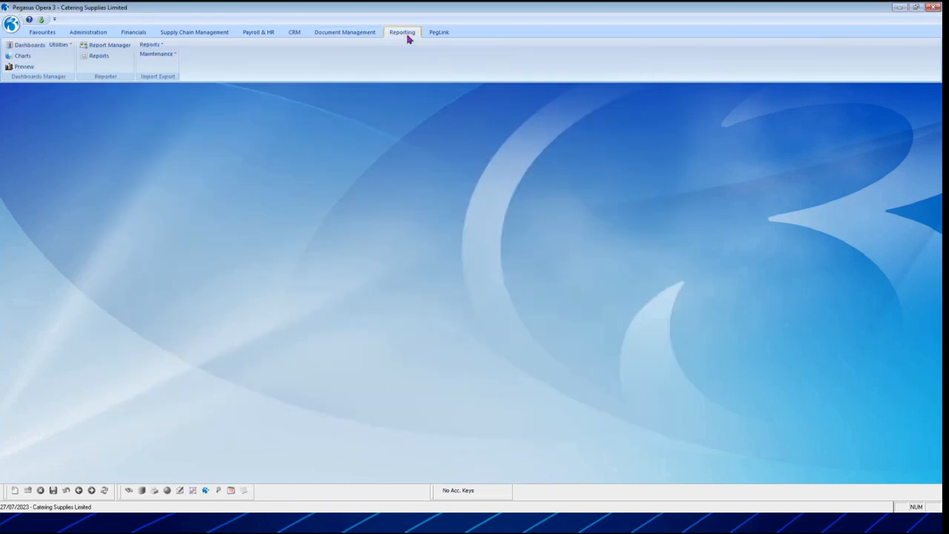
pyautogui.click(100, 45)
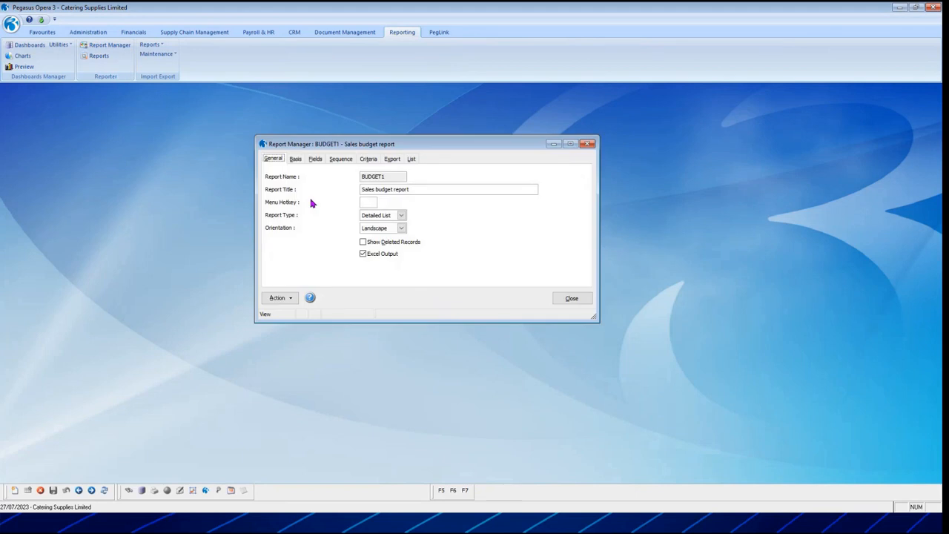
pyautogui.click(411, 159)
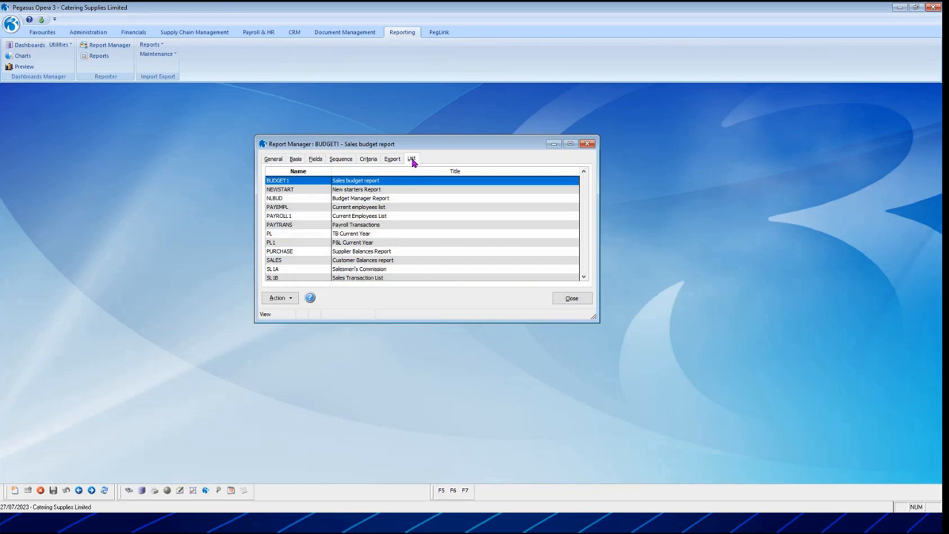
pyautogui.scroll(-2, 427, 205)
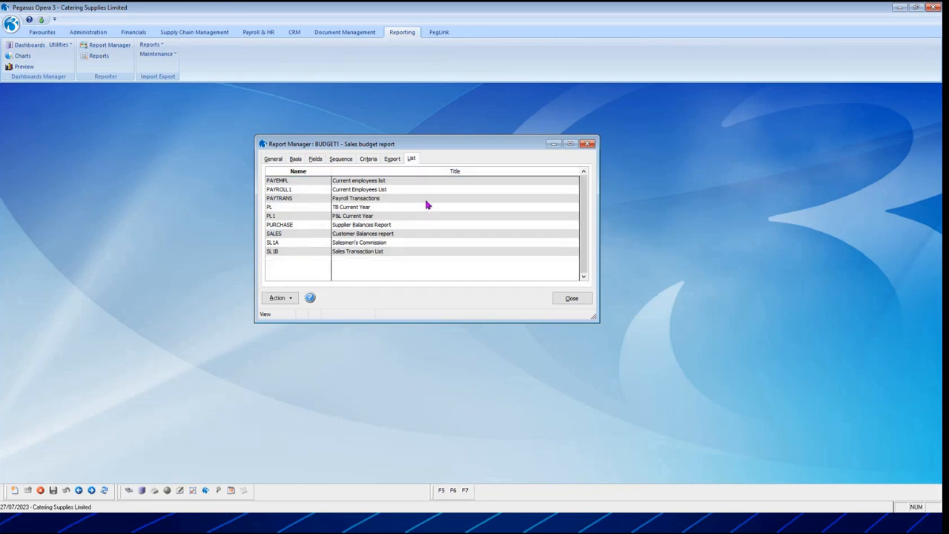
pyautogui.scroll(2, 427, 205)
pyautogui.click(373, 234)
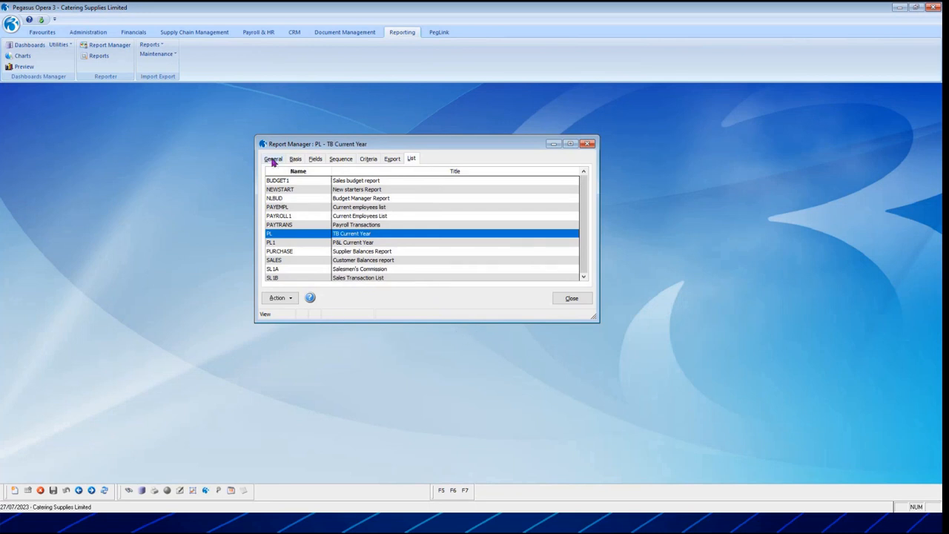
pyautogui.click(350, 243)
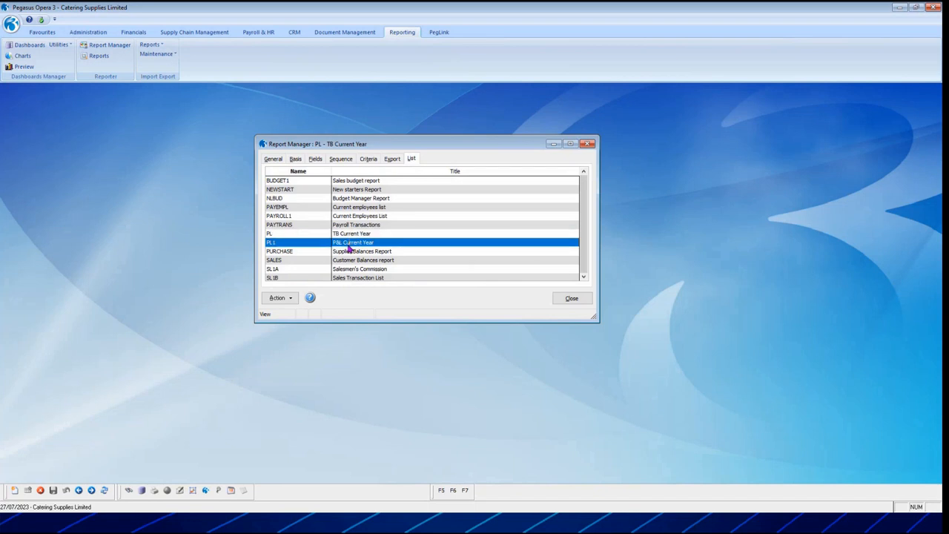
pyautogui.click(273, 159)
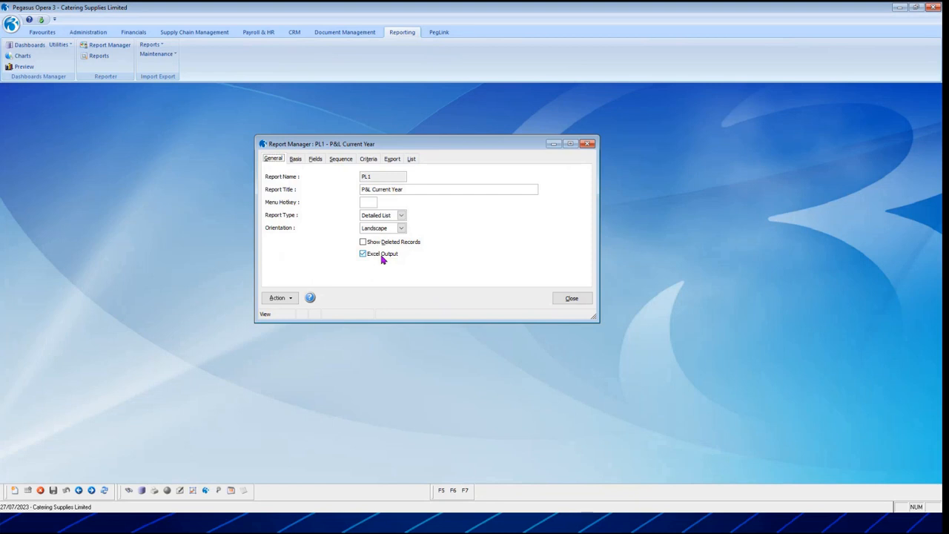
# Review the P&L report's basis and add a customised Formula field to its selected fields.
pyautogui.click(295, 160)
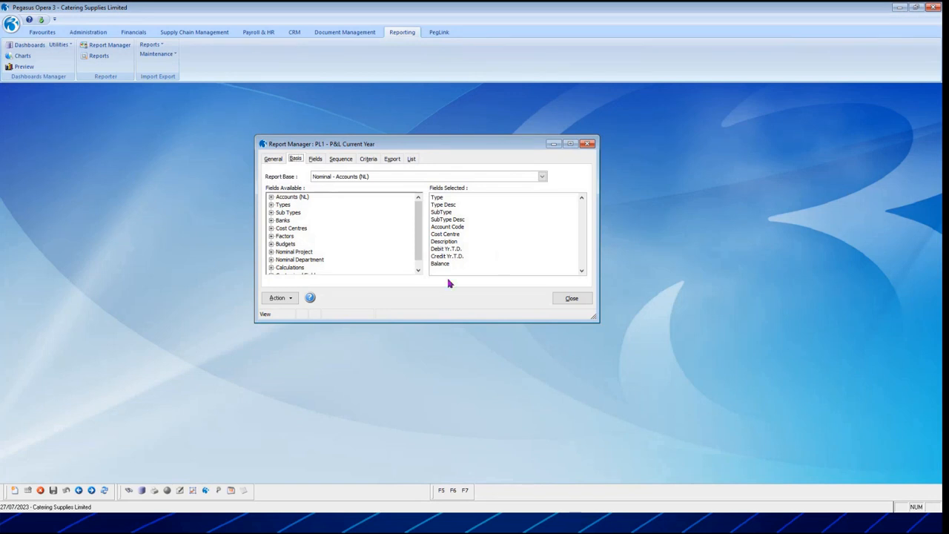
pyautogui.click(419, 269)
pyautogui.click(271, 268)
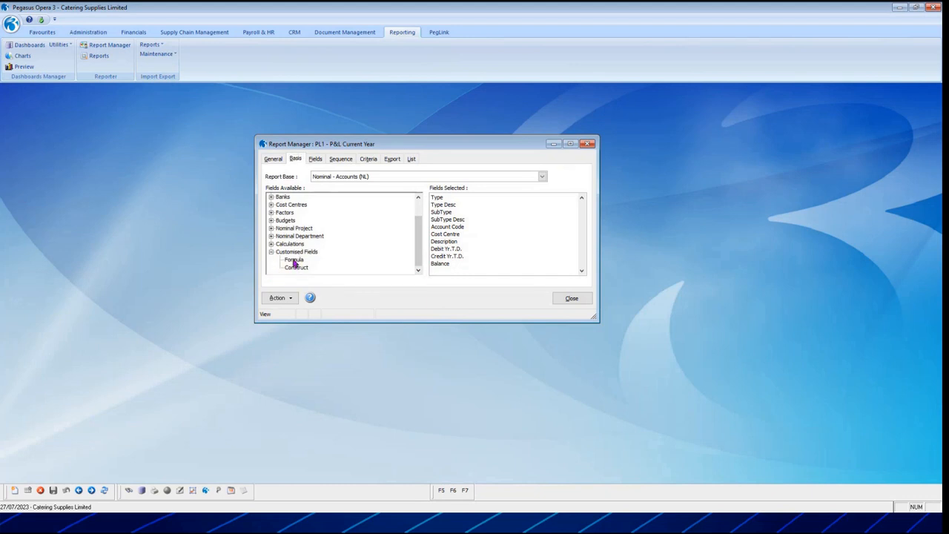
pyautogui.click(443, 264)
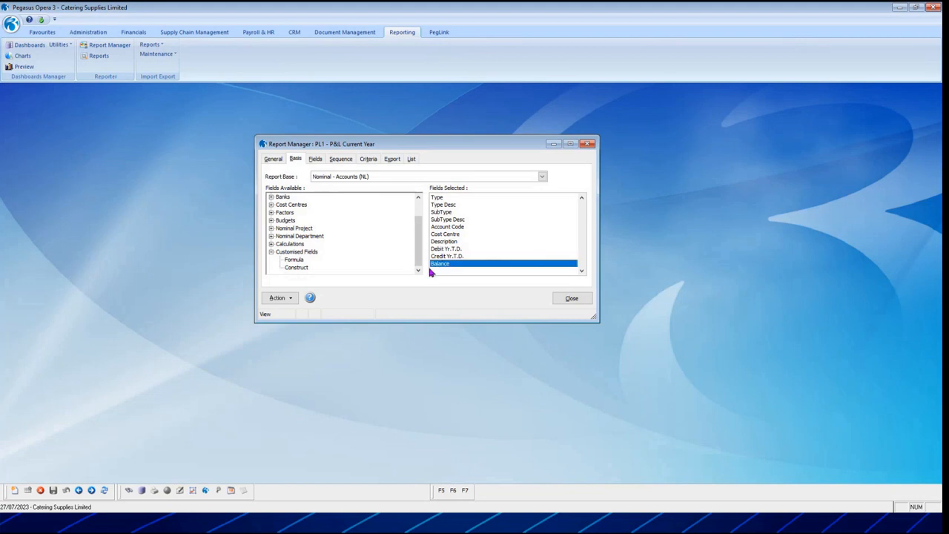
pyautogui.doubleClick(298, 260)
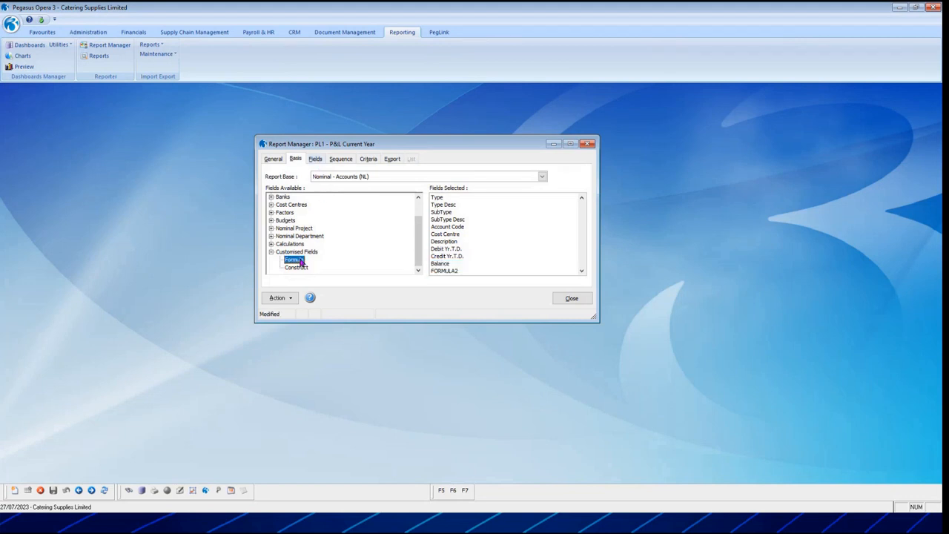
pyautogui.click(449, 272)
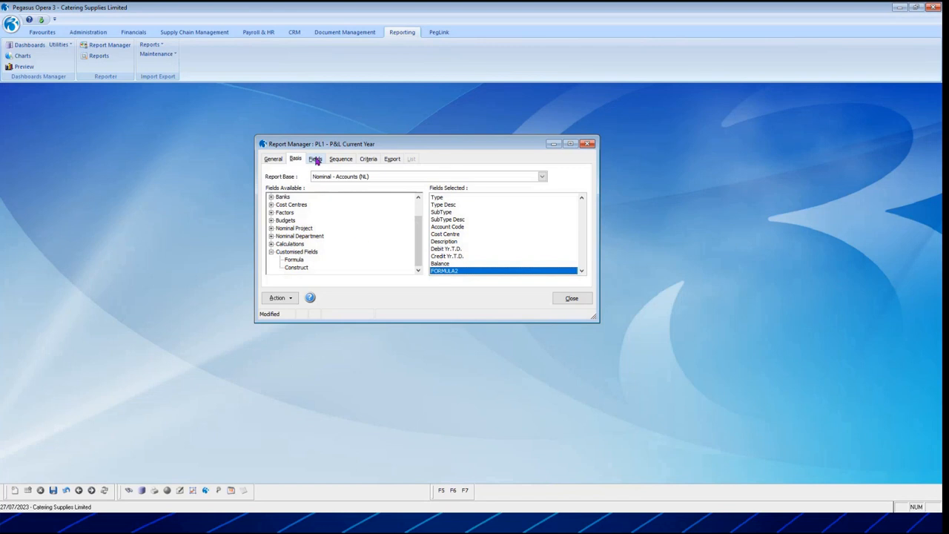
# Browse the available Banks and Accounts (NL) fields in the P&L report's basis.
pyautogui.click(271, 197)
pyautogui.scroll(1, 346, 225)
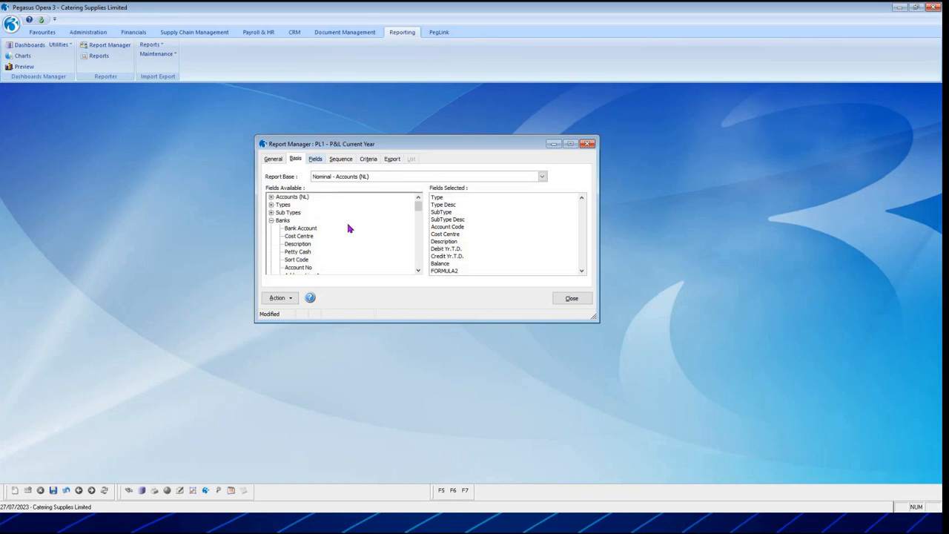
pyautogui.click(272, 198)
pyautogui.scroll(-2, 309, 234)
pyautogui.scroll(2, 309, 234)
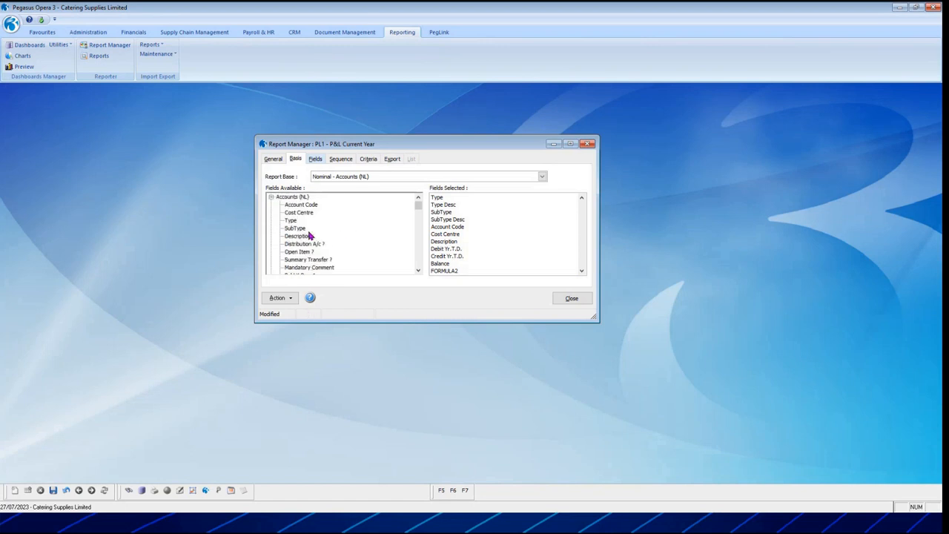
pyautogui.click(272, 196)
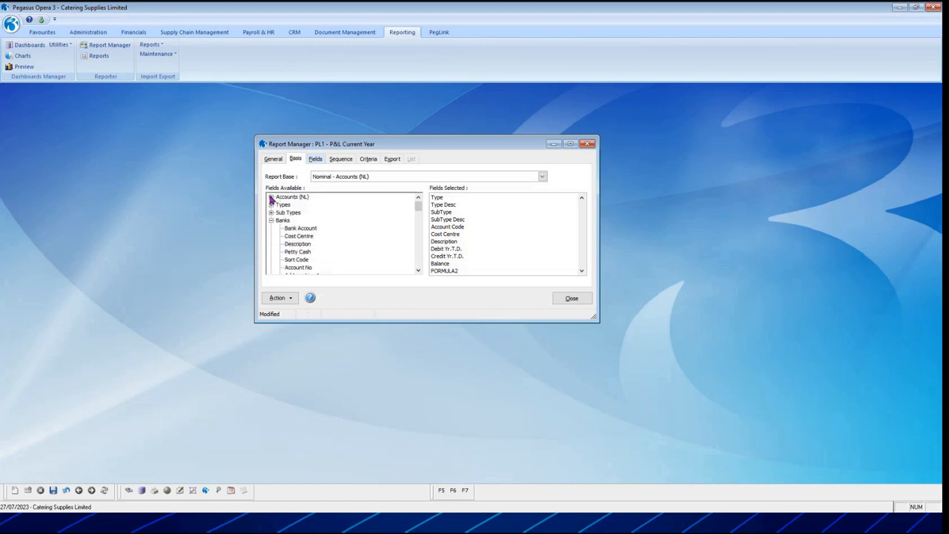
# Examine the width, expression and repetition settings of the P&L report's Type, Type Desc, SubType and SubType Desc fields.
pyautogui.click(315, 160)
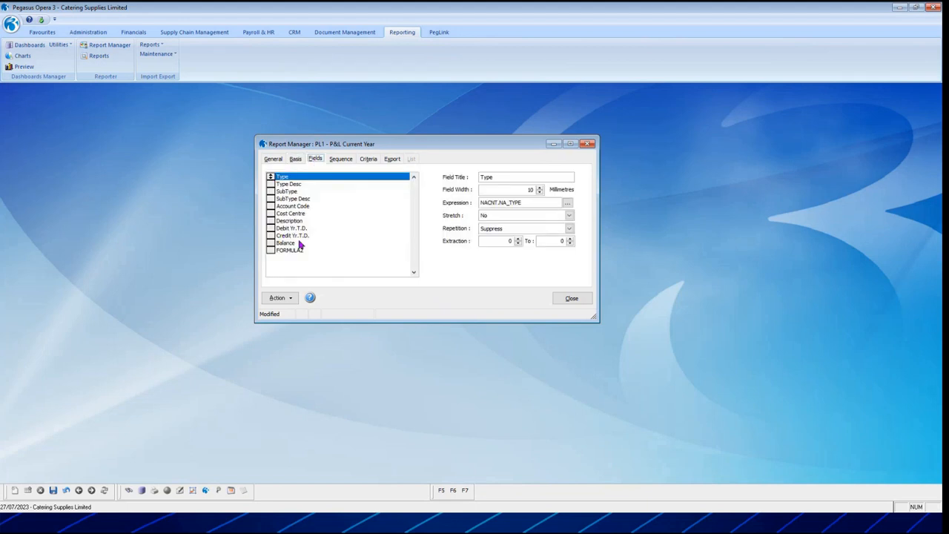
pyautogui.click(293, 185)
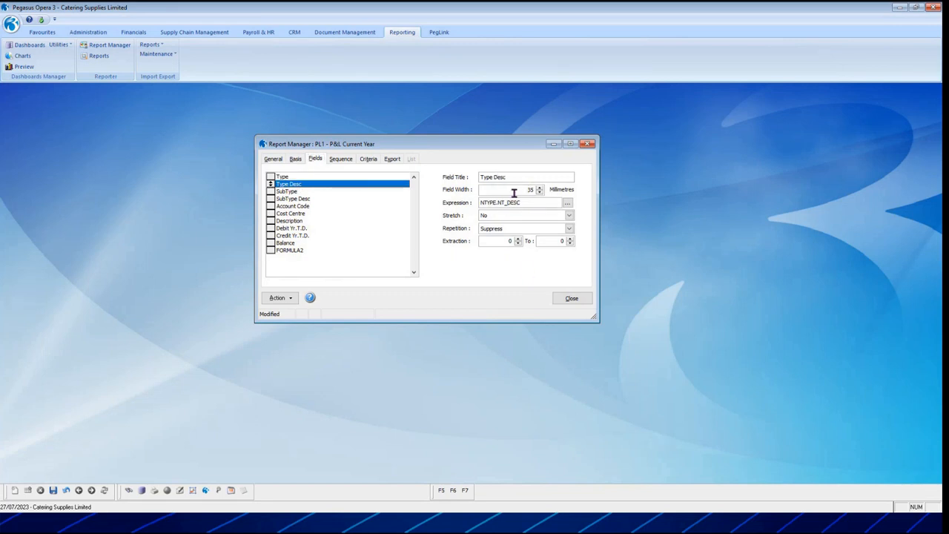
pyautogui.click(291, 192)
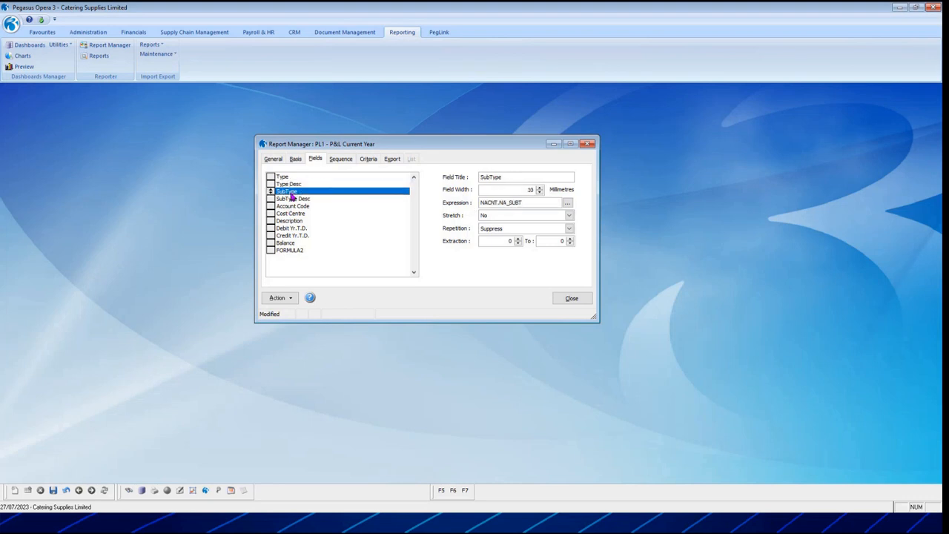
pyautogui.click(290, 199)
pyautogui.click(285, 178)
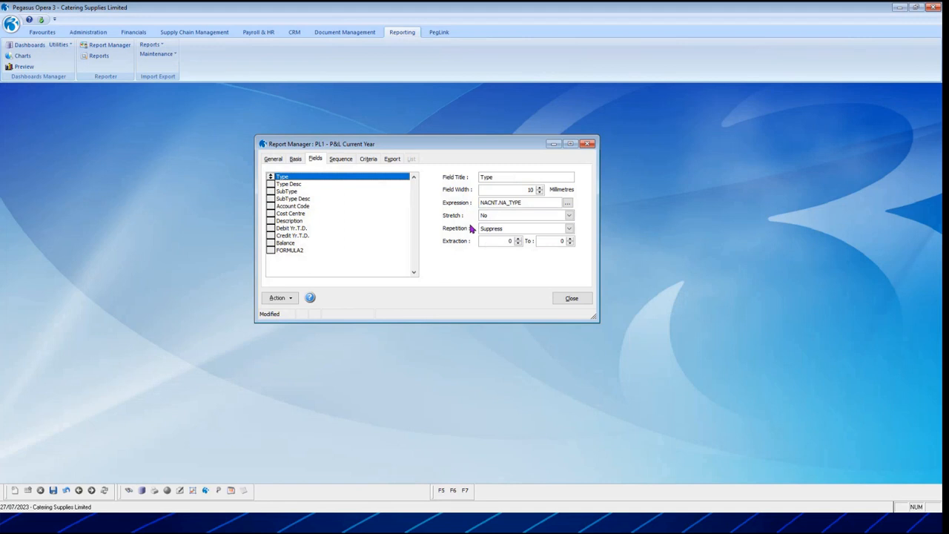
pyautogui.click(305, 184)
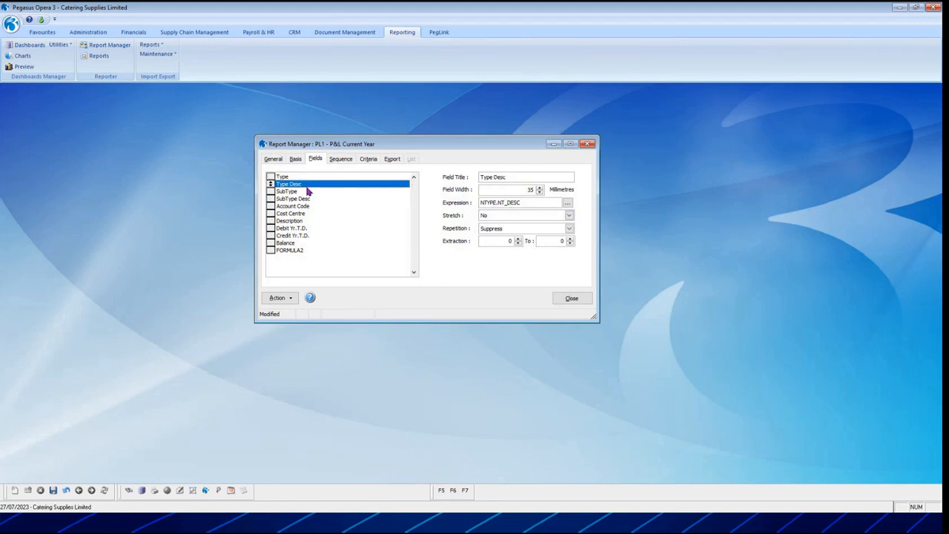
# Review the settings of the P&L report's SubType, SubType Desc, Account Code, Cost Centre and Description fields.
pyautogui.click(288, 193)
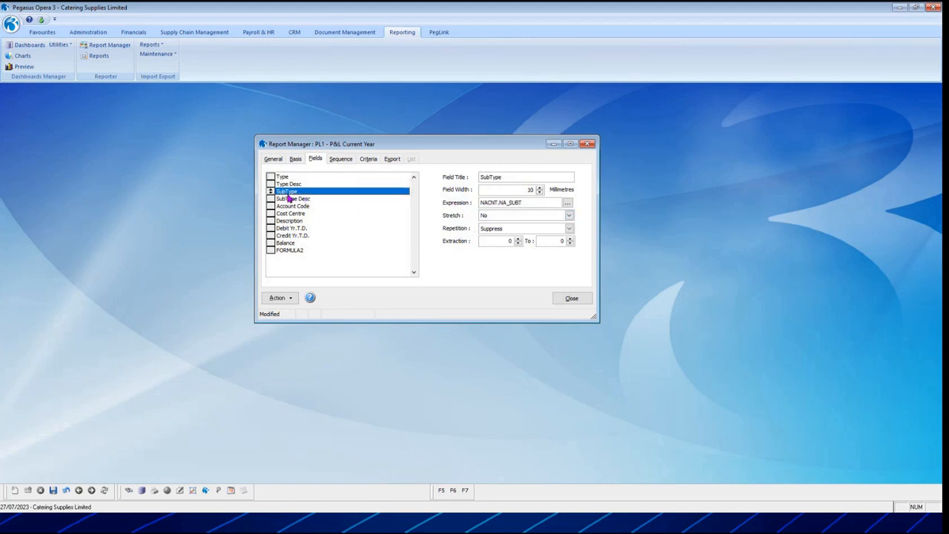
pyautogui.click(289, 199)
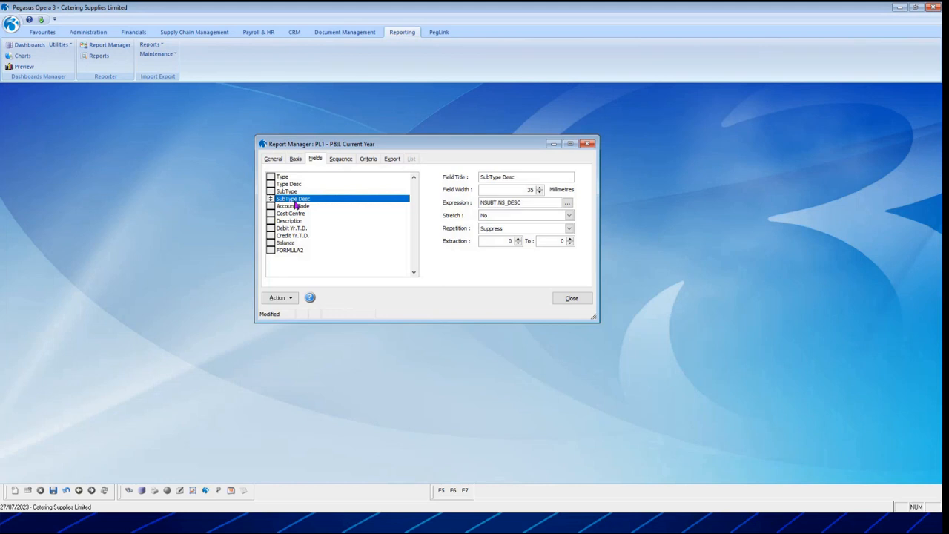
pyautogui.click(301, 207)
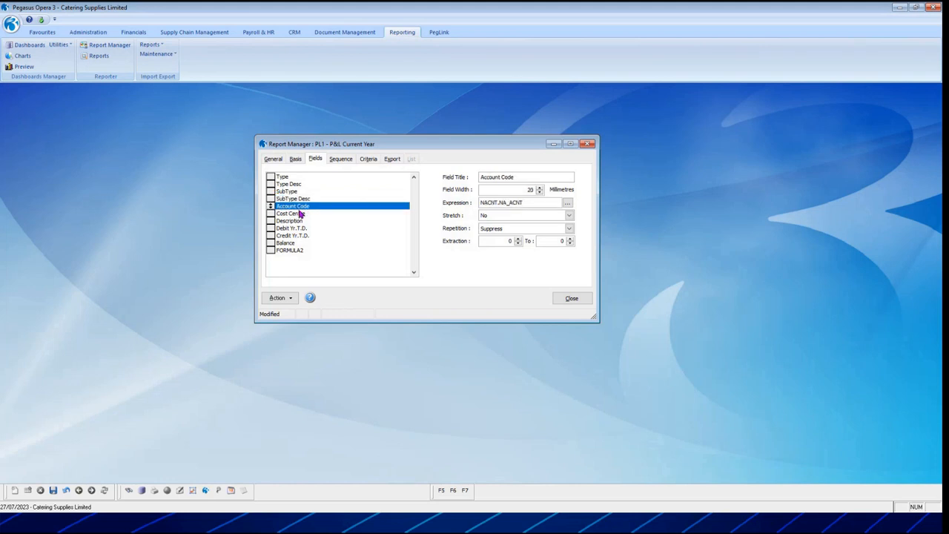
pyautogui.click(296, 214)
pyautogui.click(296, 220)
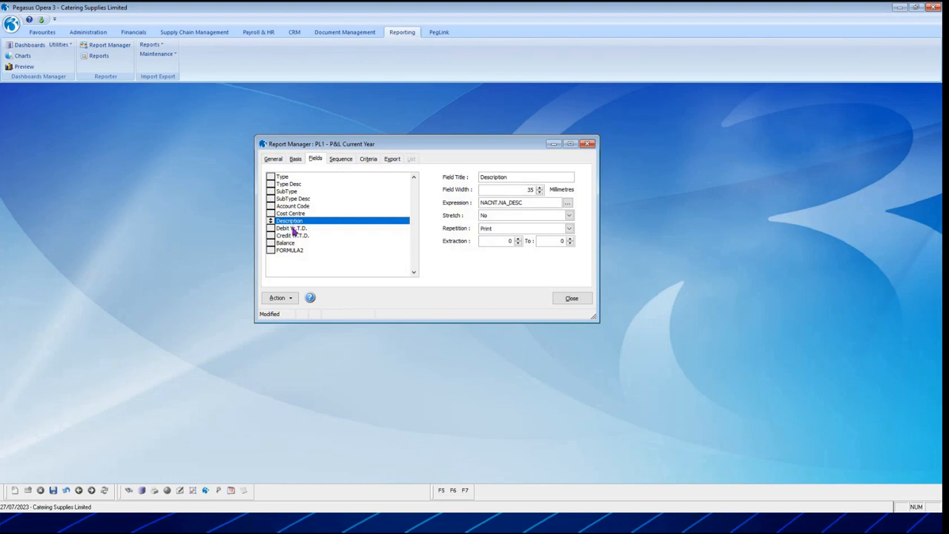
# Examine the Debit Yr.T.D. field's settings and its Total Column options, keeping Sum.
pyautogui.click(293, 228)
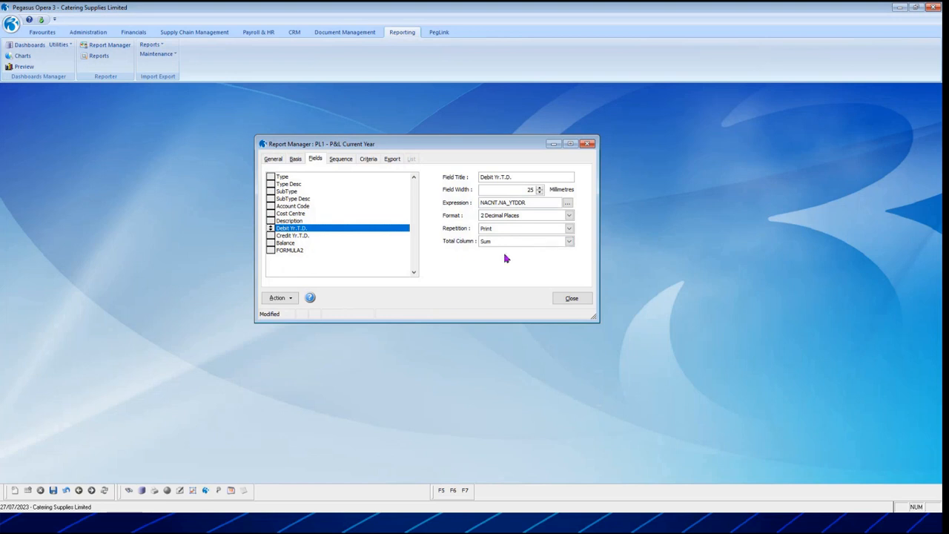
pyautogui.click(568, 241)
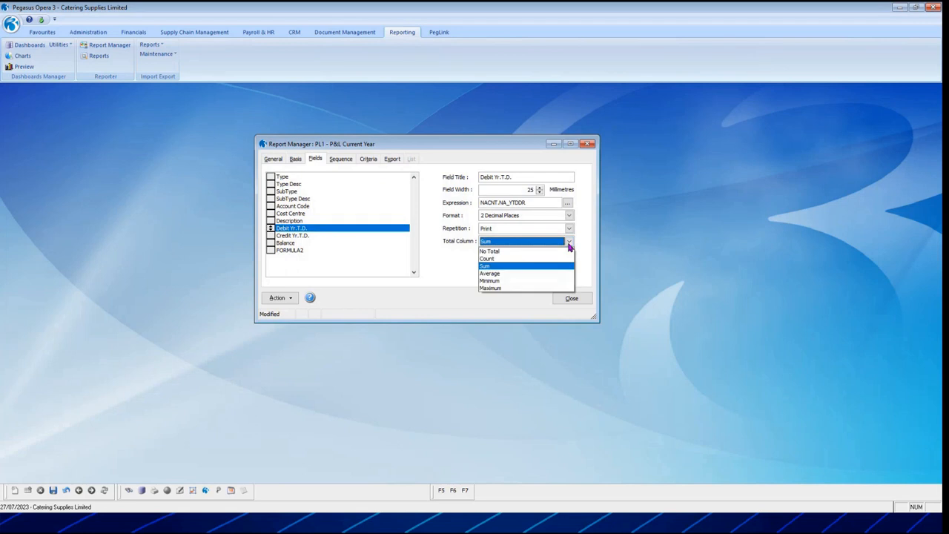
pyautogui.click(535, 268)
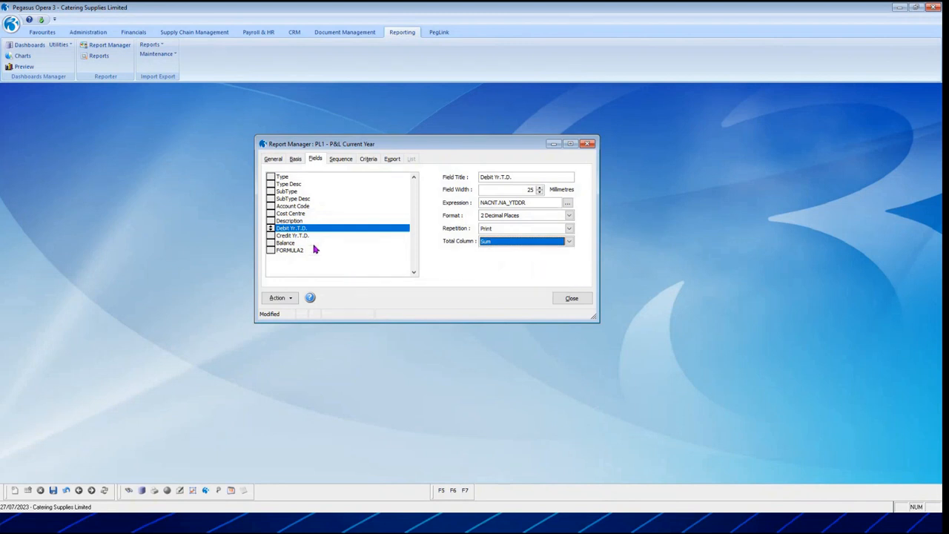
# Review the Credit Yr.T.D. field and read through the full expression of the Balance formula field.
pyautogui.click(291, 235)
pyautogui.click(285, 243)
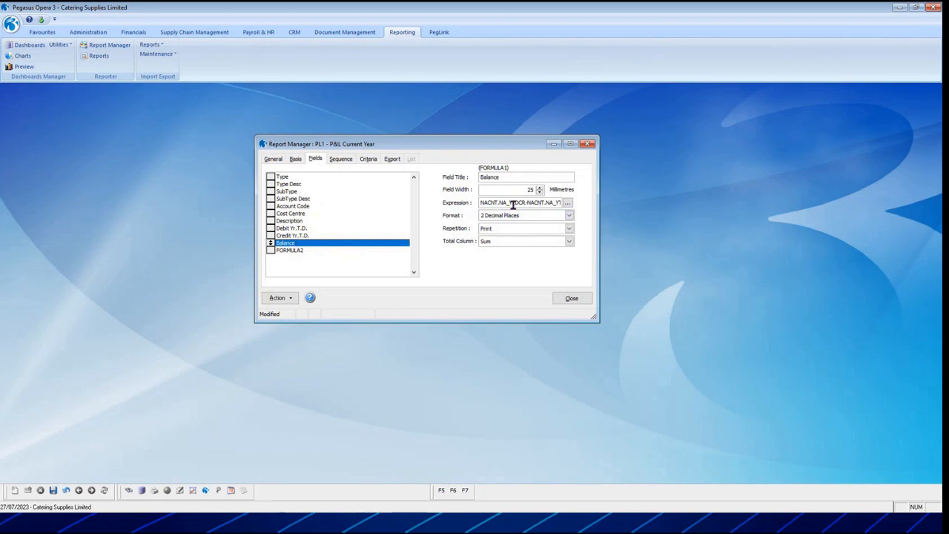
pyautogui.moveTo(518, 203); pyautogui.dragTo(576, 203)
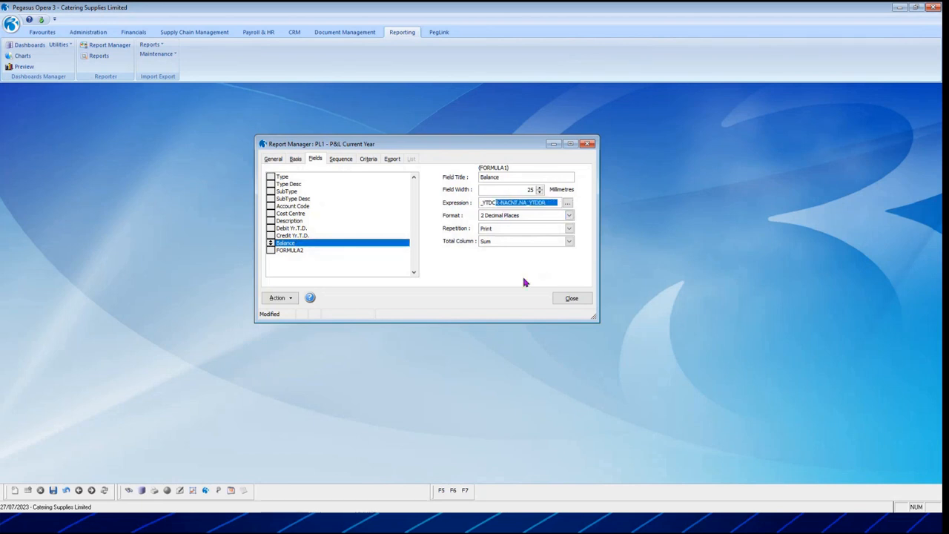
# Replace the FORMULA2 field's expression with the placeholder subtraction ?-? to call up the expression field selection.
pyautogui.click(293, 252)
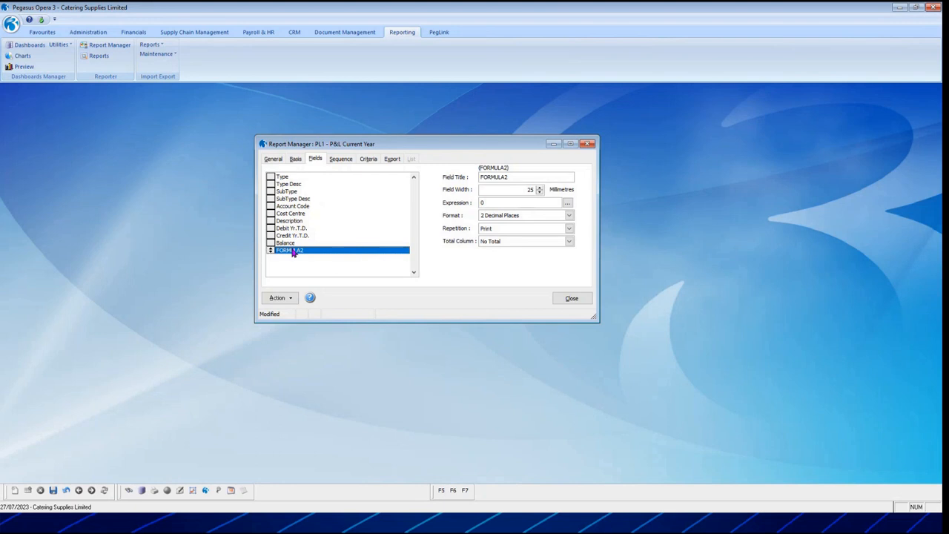
pyautogui.doubleClick(488, 203)
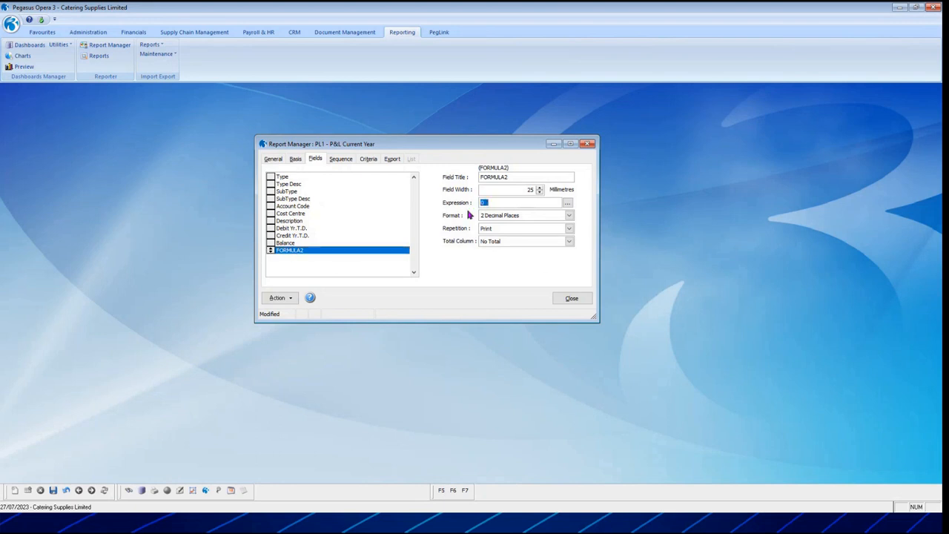
pyautogui.write('(')
pyautogui.write('-?')
pyautogui.press('Tab')
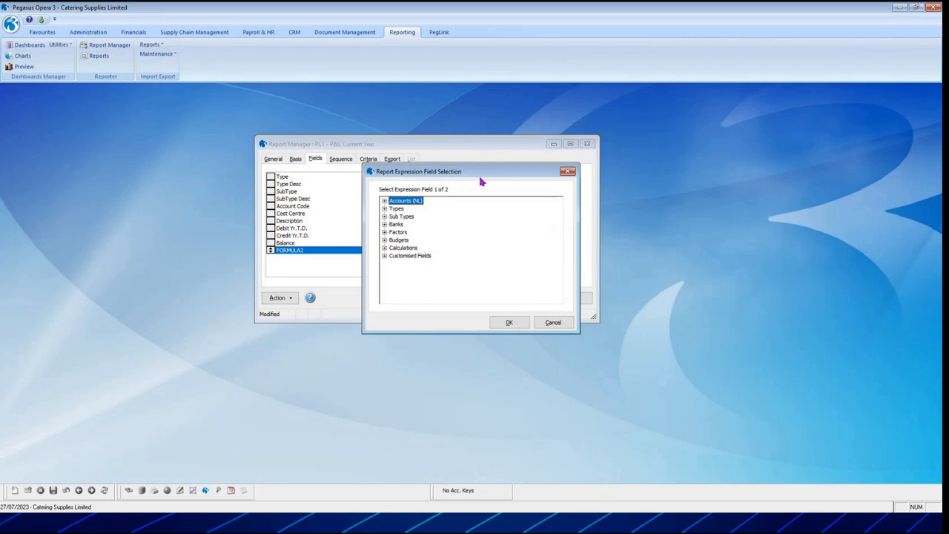
# Choose Credit Yr.T.D. from Accounts (NL) as the first field of the FORMULA2 expression.
pyautogui.moveTo(482, 173); pyautogui.dragTo(587, 215)
pyautogui.click(489, 243)
pyautogui.click(523, 282)
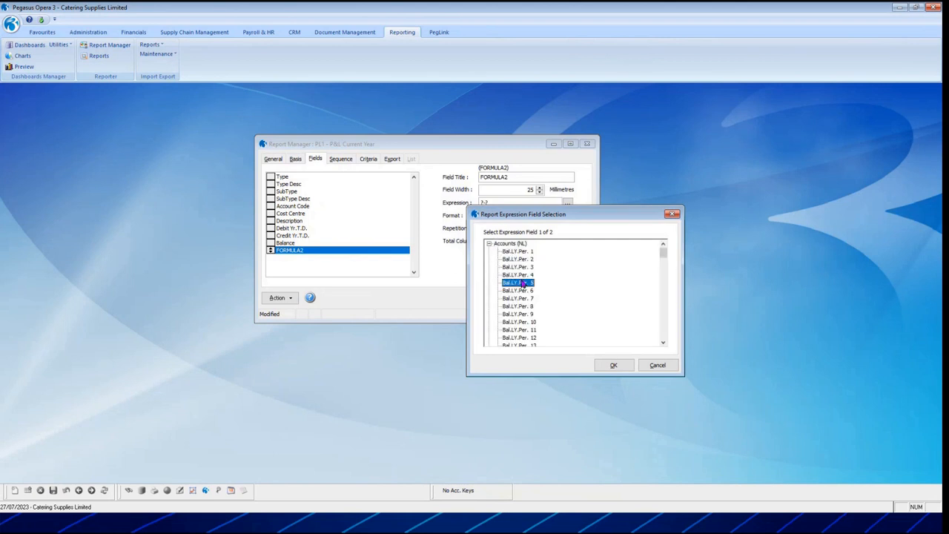
pyautogui.scroll(-10, 524, 308)
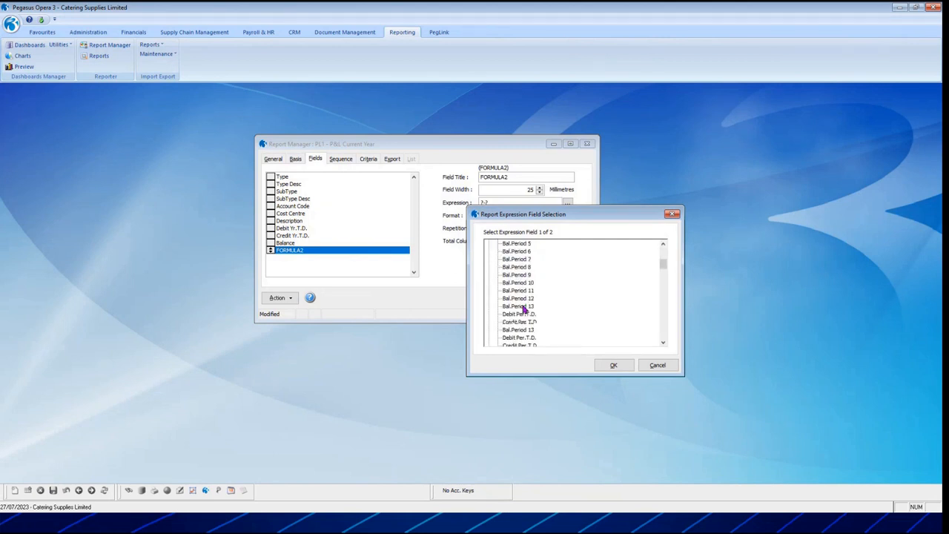
pyautogui.scroll(1, 524, 308)
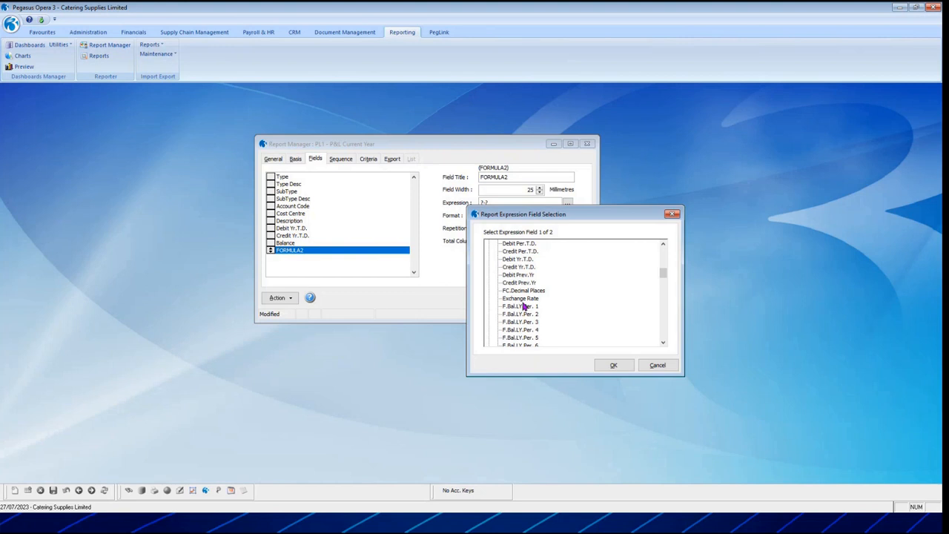
pyautogui.scroll(-10, 524, 306)
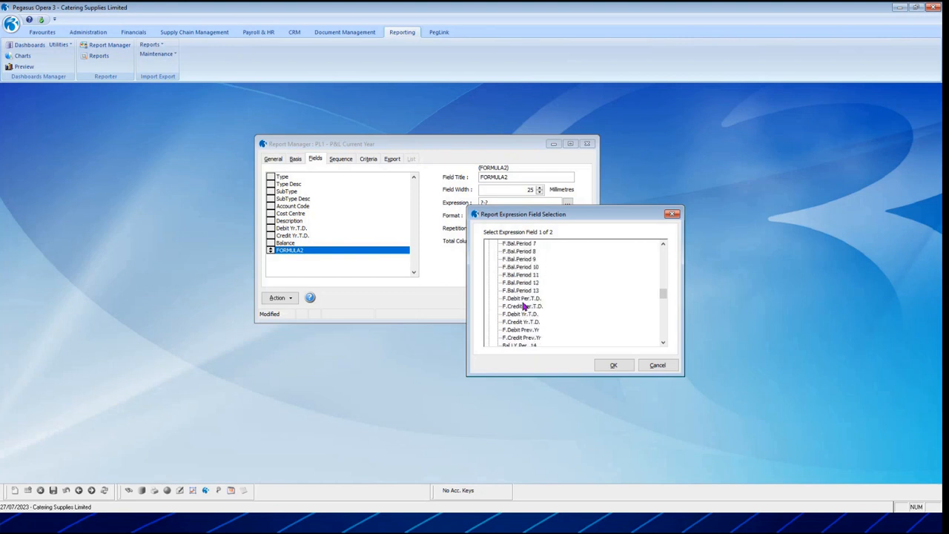
pyautogui.scroll(-2, 524, 306)
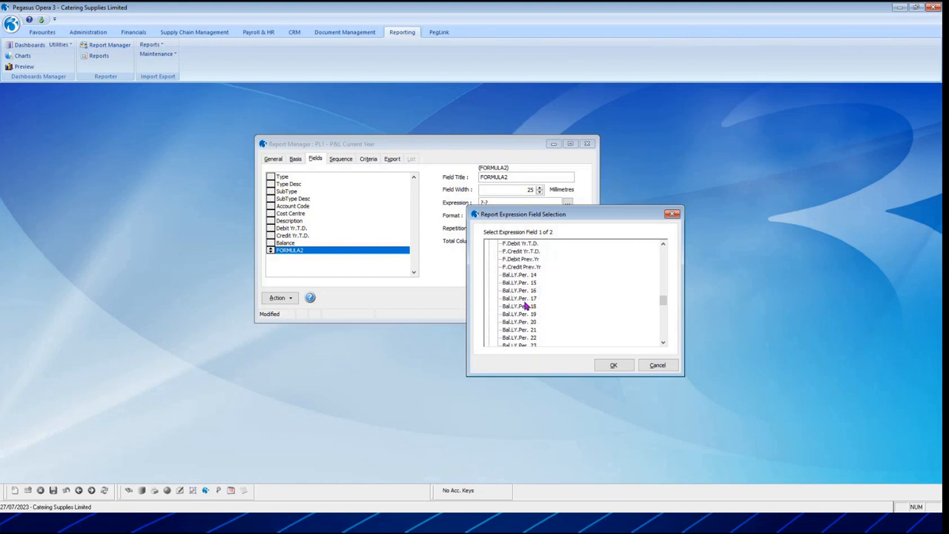
pyautogui.scroll(-8, 524, 307)
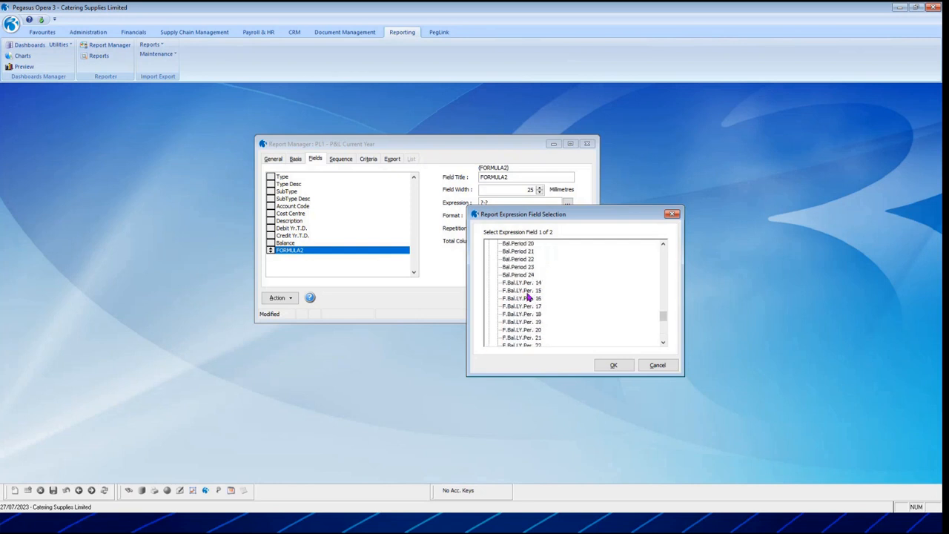
pyautogui.scroll(9, 528, 297)
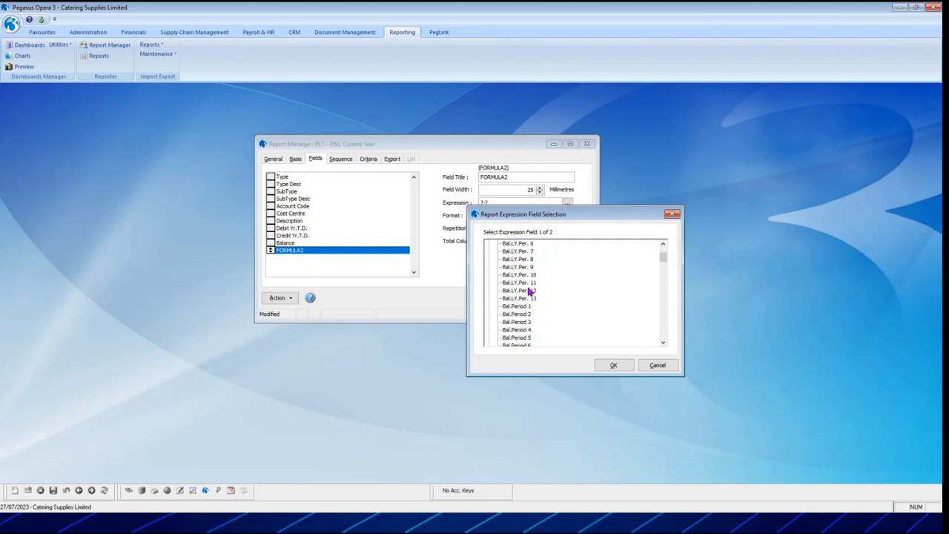
pyautogui.scroll(2, 528, 291)
pyautogui.scroll(-6, 528, 290)
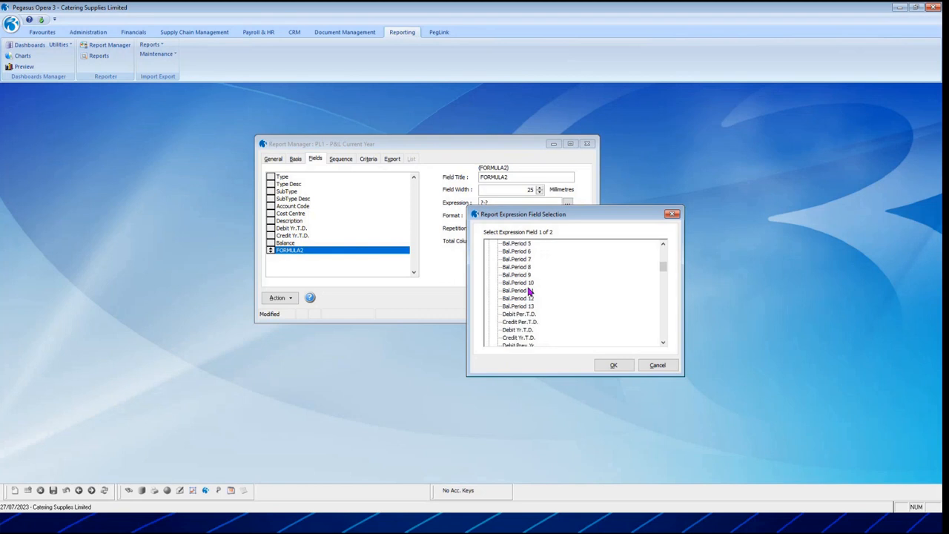
pyautogui.scroll(-1, 530, 292)
pyautogui.click(527, 307)
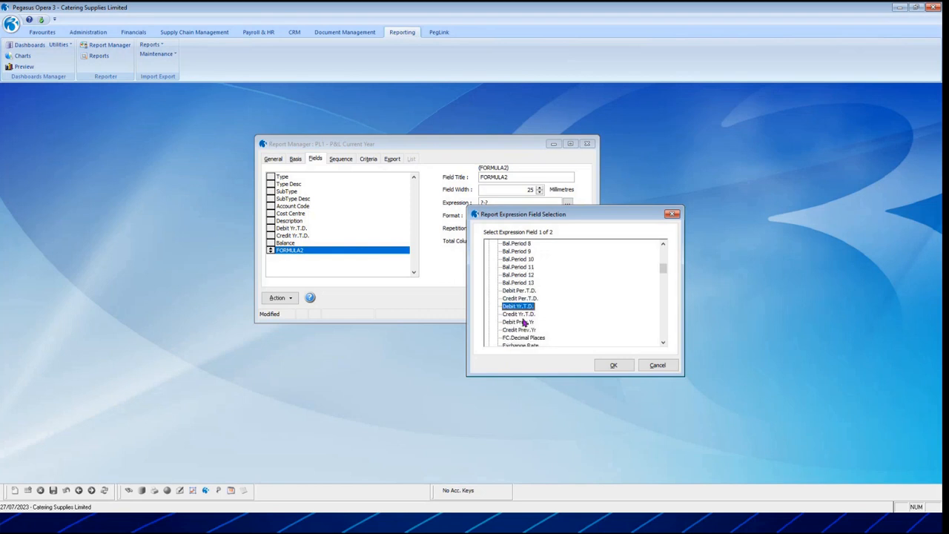
pyautogui.click(521, 315)
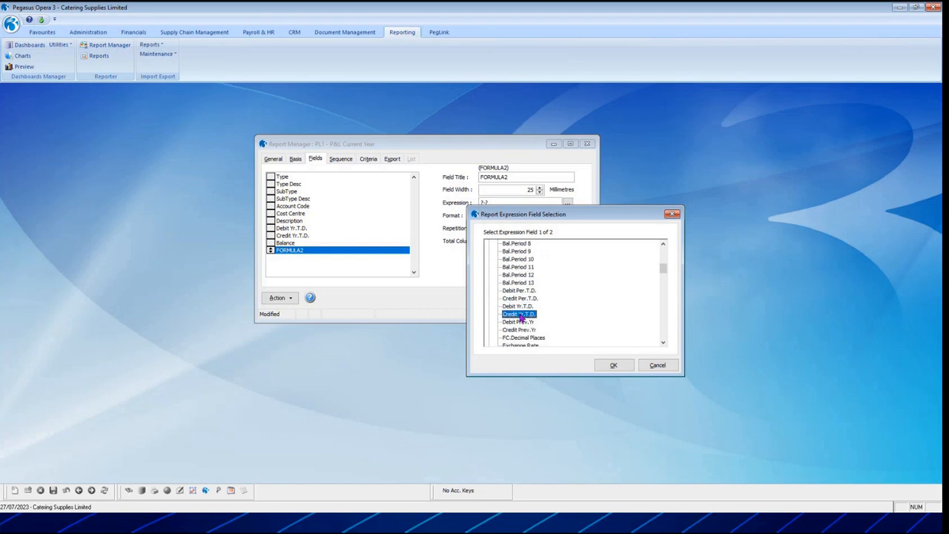
pyautogui.doubleClick(522, 316)
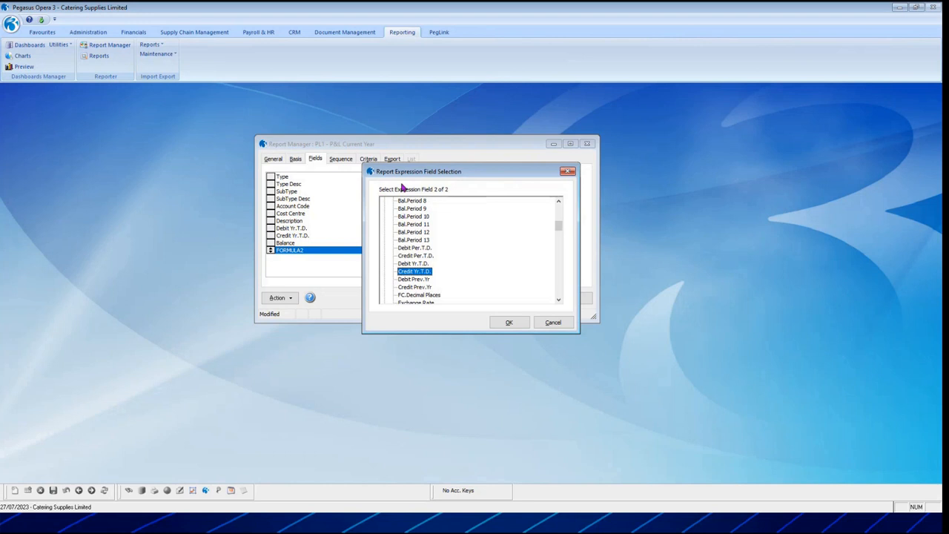
# Choose Debit Yr.T.D. as the second field of the FORMULA2 expression and check the completed formula.
pyautogui.doubleClick(416, 264)
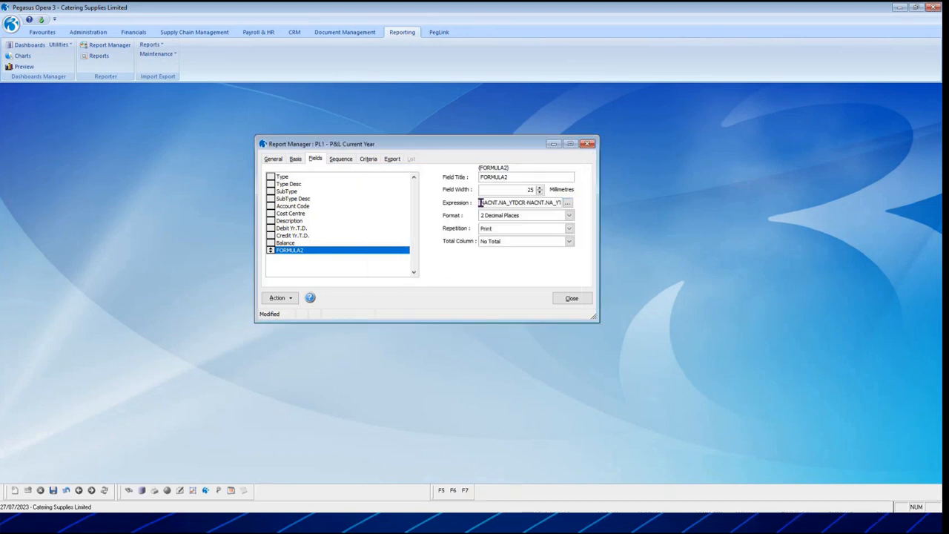
pyautogui.moveTo(480, 202); pyautogui.dragTo(522, 201)
pyautogui.click(399, 251)
# Change the FORMULA2 field's title to Balance 2.
pyautogui.moveTo(512, 180); pyautogui.dragTo(470, 181)
pyautogui.write('Balance 2')
pyautogui.press('Tab')
# Set the Balance 2 field's Total Column to Sum and save the report.
pyautogui.click(570, 243)
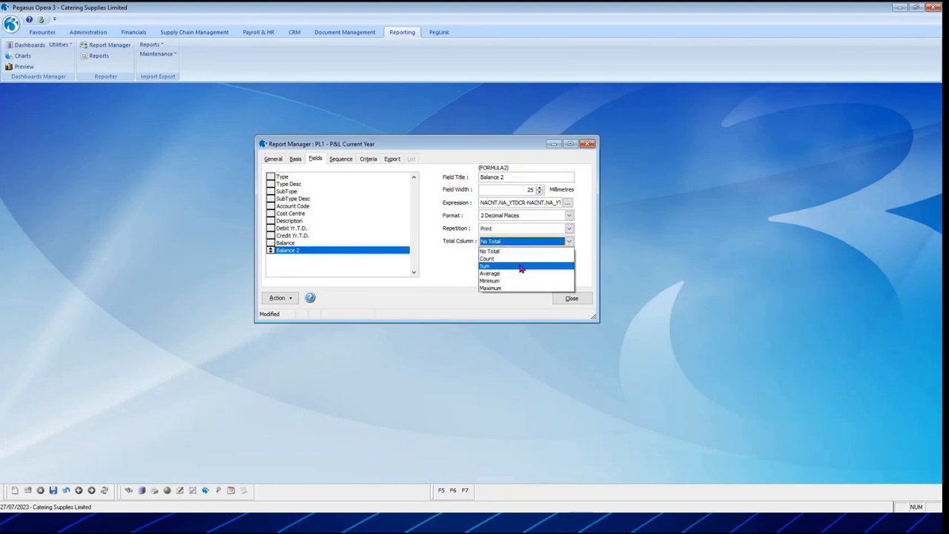
pyautogui.click(521, 267)
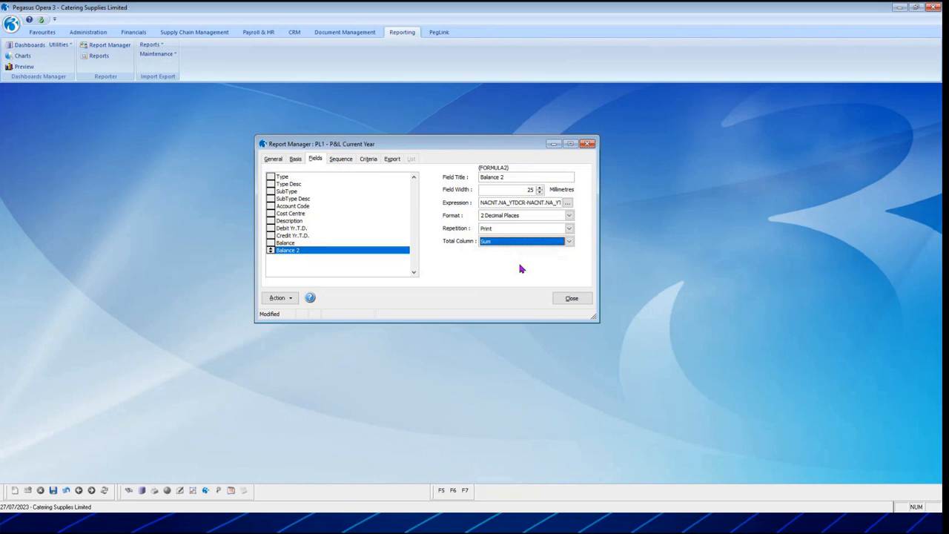
pyautogui.click(53, 491)
# Review the P&L report's sort sequence and its selection criteria.
pyautogui.click(343, 159)
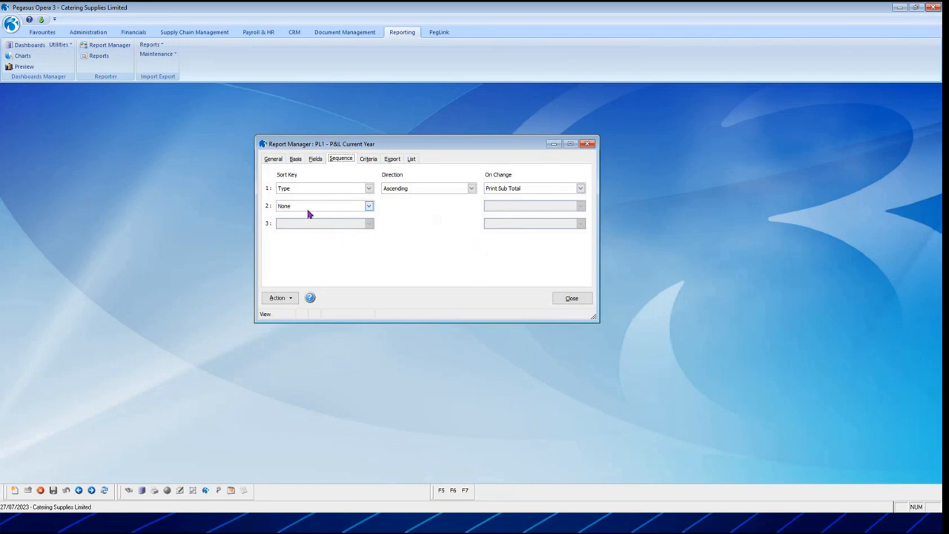
pyautogui.click(368, 159)
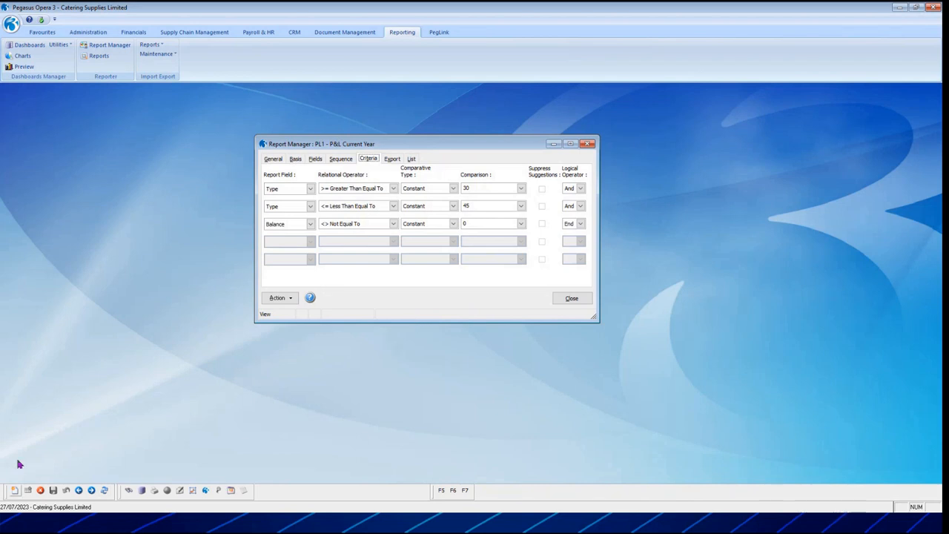
# Preview the P&L Current Year report and publish it with the Excel Report layout to a file named PL1.
pyautogui.click(279, 299)
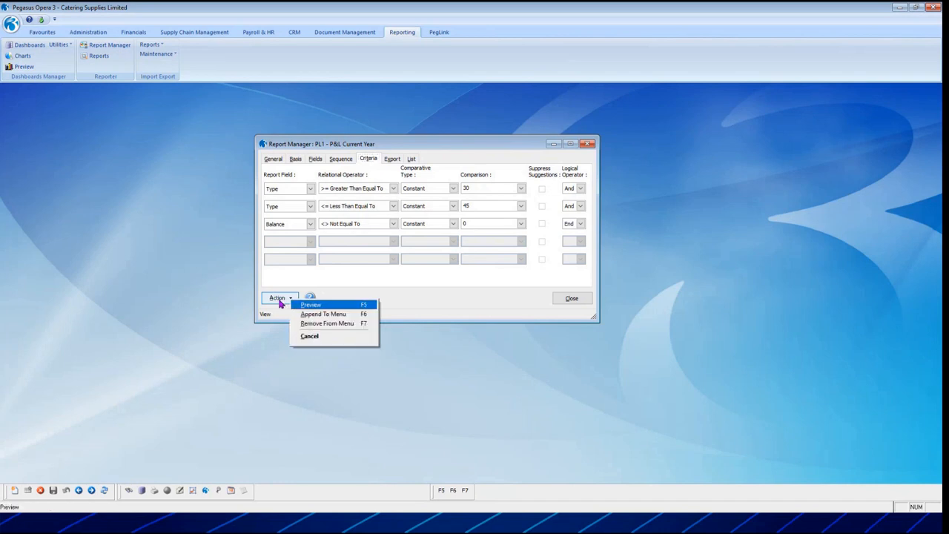
pyautogui.click(332, 306)
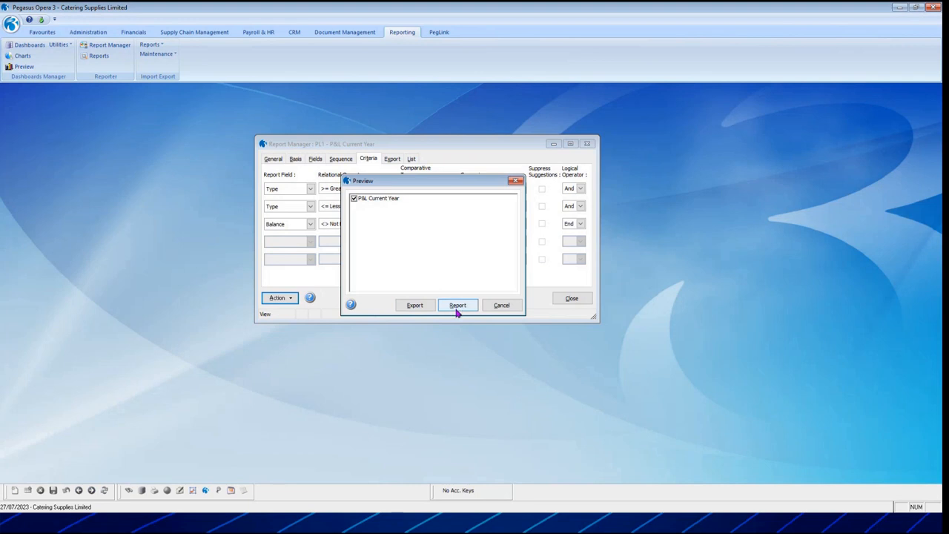
pyautogui.click(414, 307)
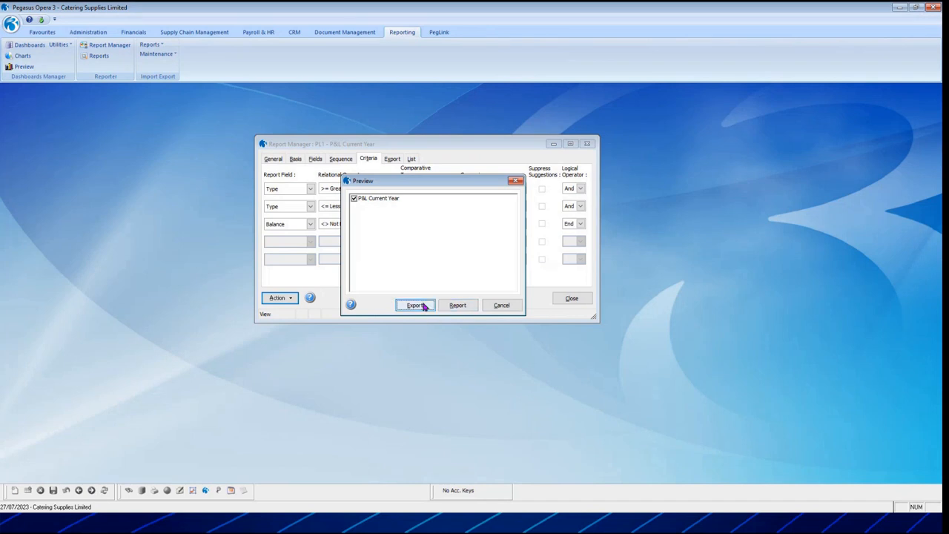
pyautogui.click(450, 307)
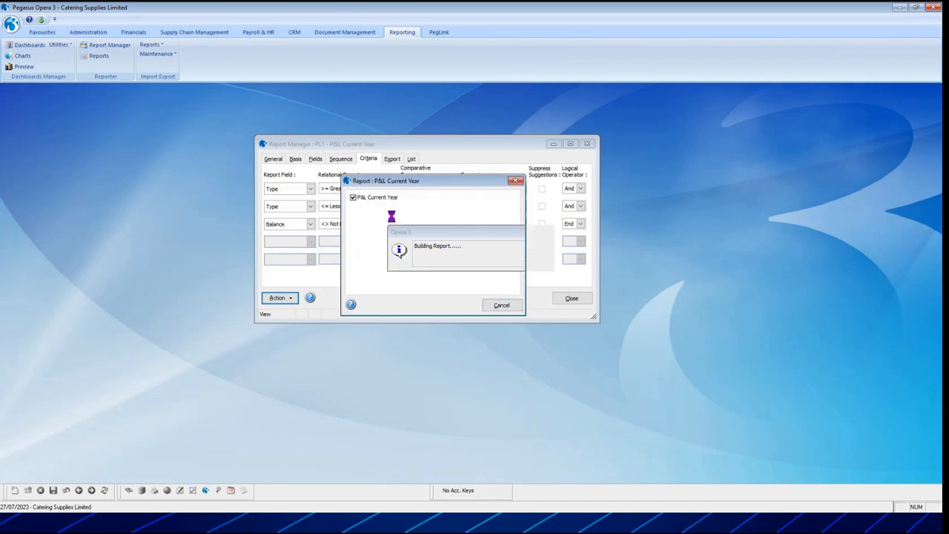
pyautogui.click(575, 101)
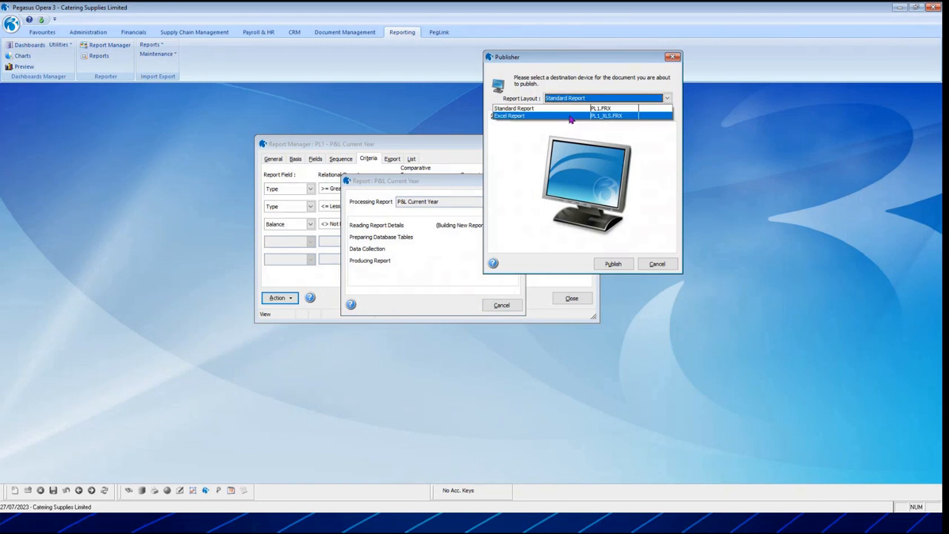
pyautogui.click(571, 117)
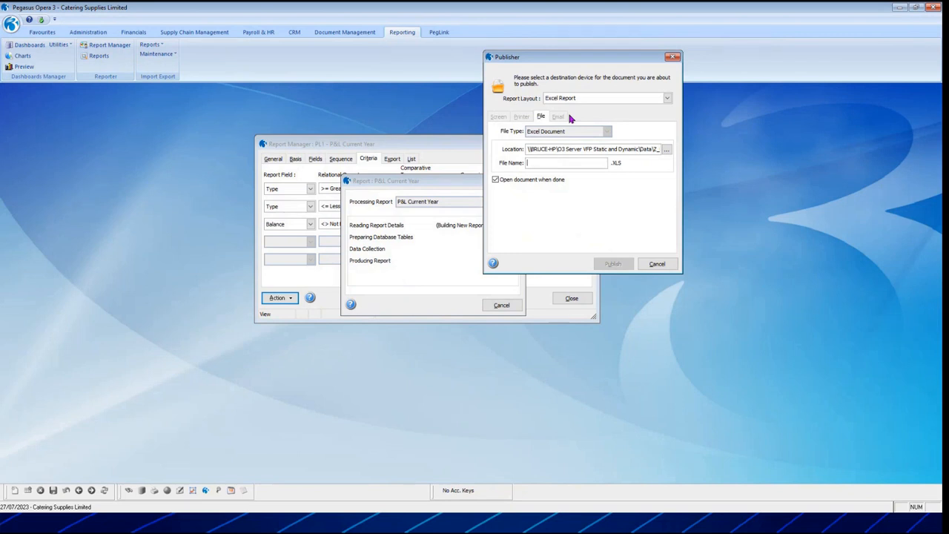
pyautogui.write('PL1')
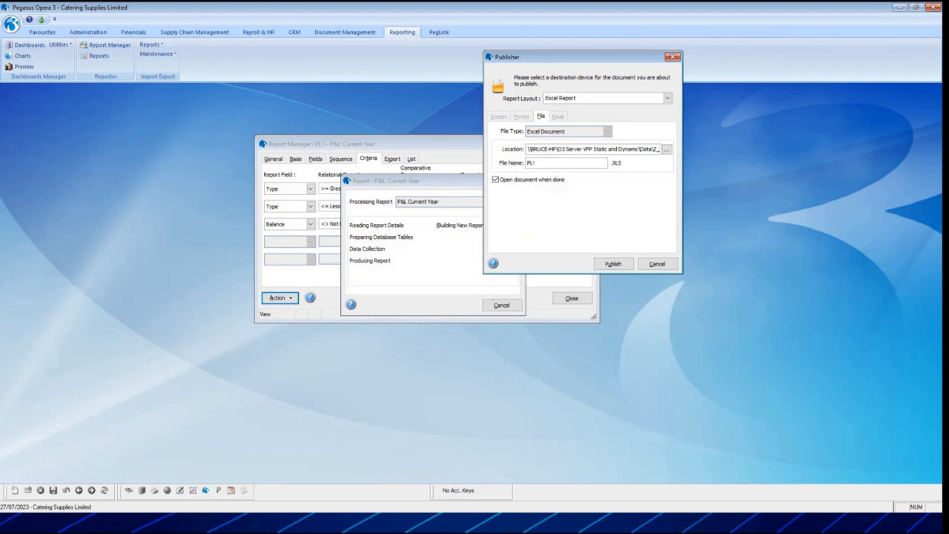
pyautogui.click(601, 264)
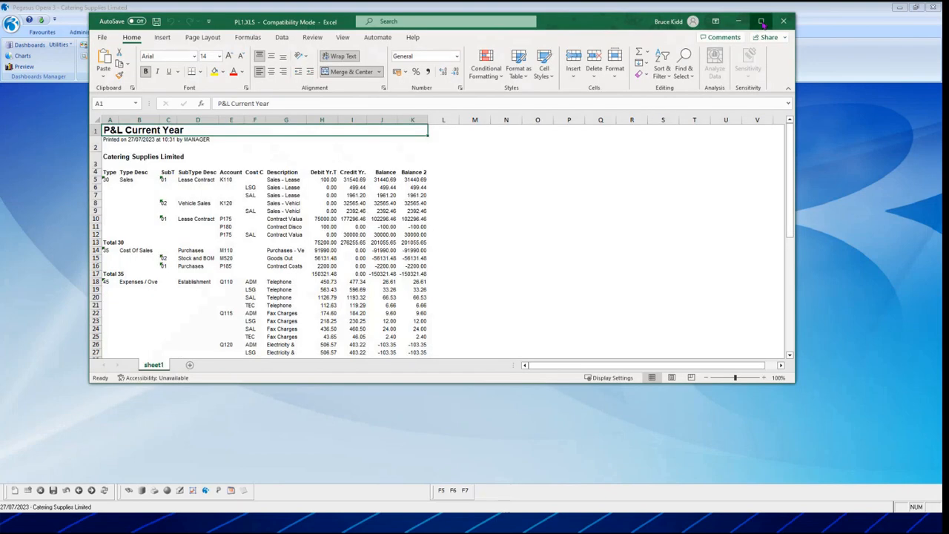
# Maximize the exported workbook, check the Type and Type Desc values, and widen the Type Desc column slightly.
pyautogui.click(761, 20)
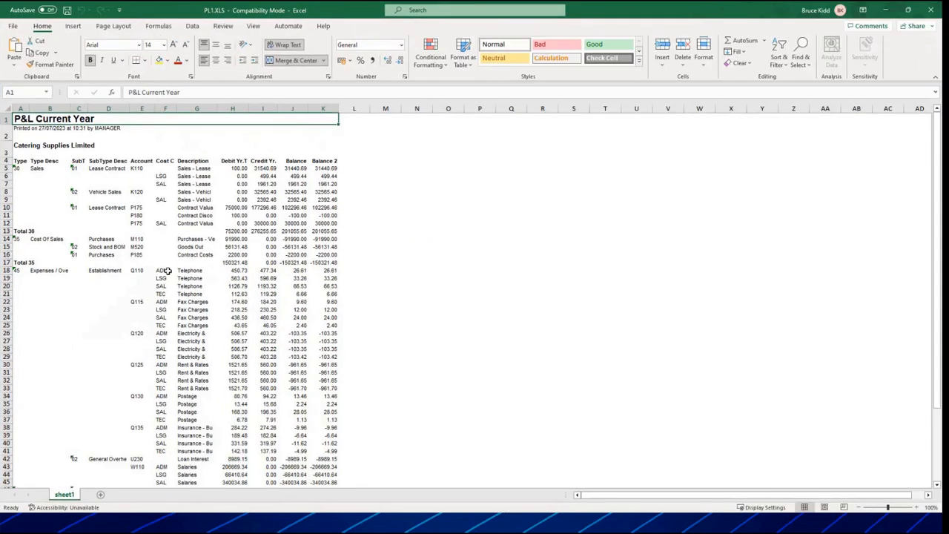
pyautogui.click(19, 169)
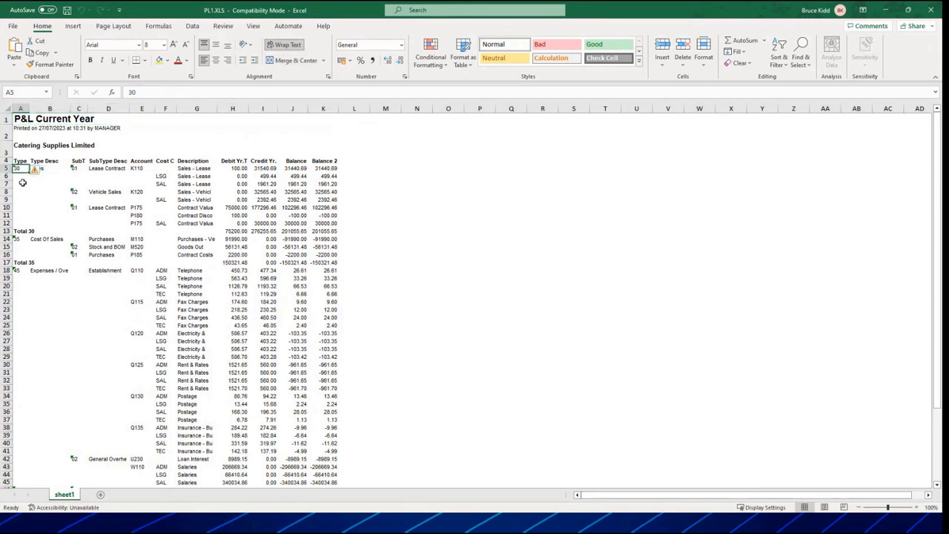
pyautogui.click(46, 169)
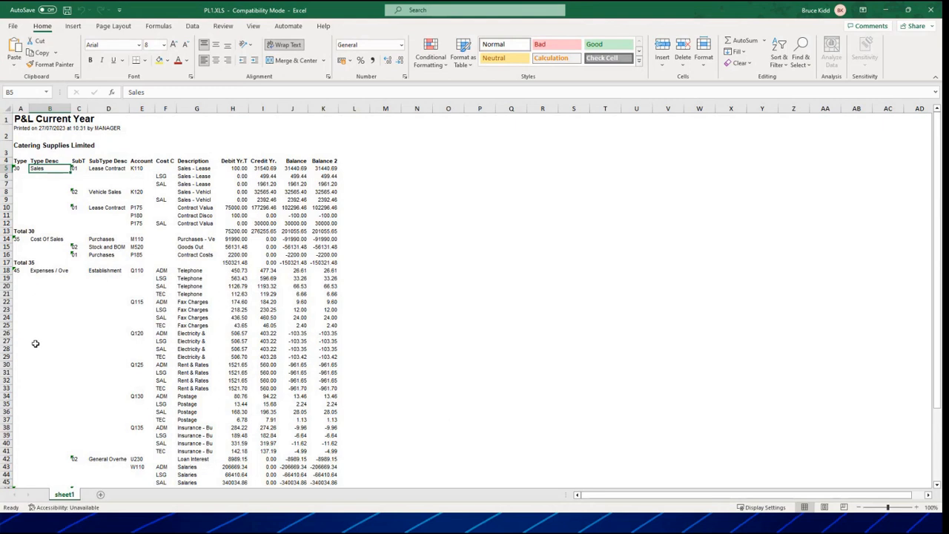
pyautogui.click(44, 272)
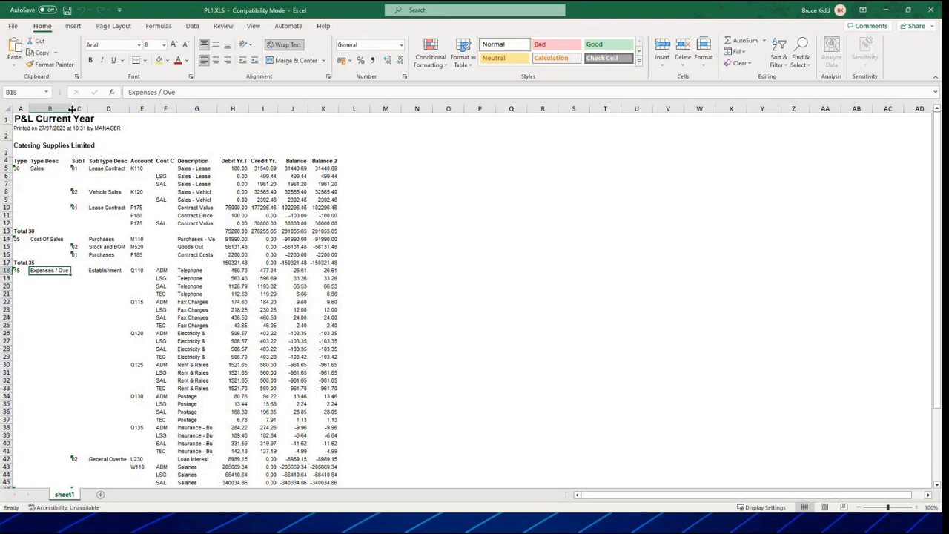
pyautogui.moveTo(71, 108); pyautogui.dragTo(83, 109)
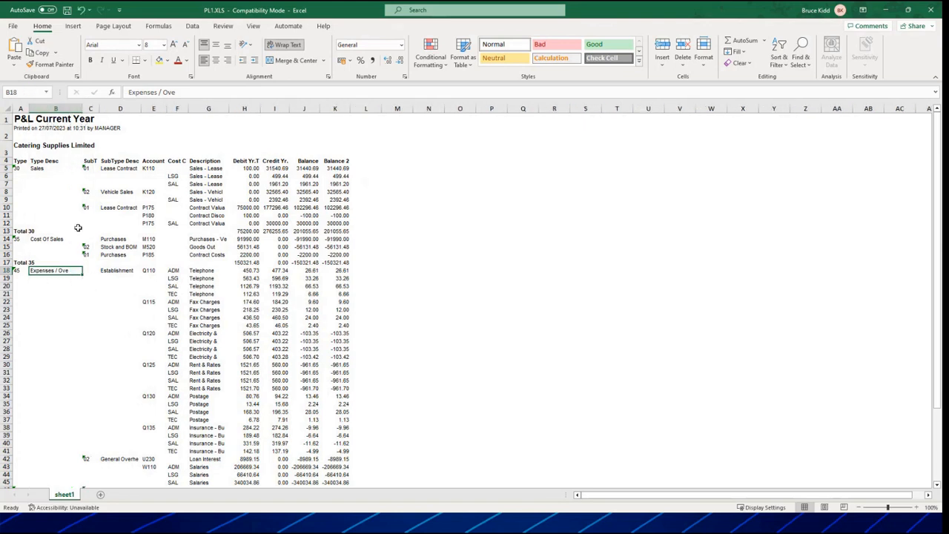
# Examine how repeated type, type description, subtype and subtype description values are suppressed in the Sales rows.
pyautogui.click(18, 169)
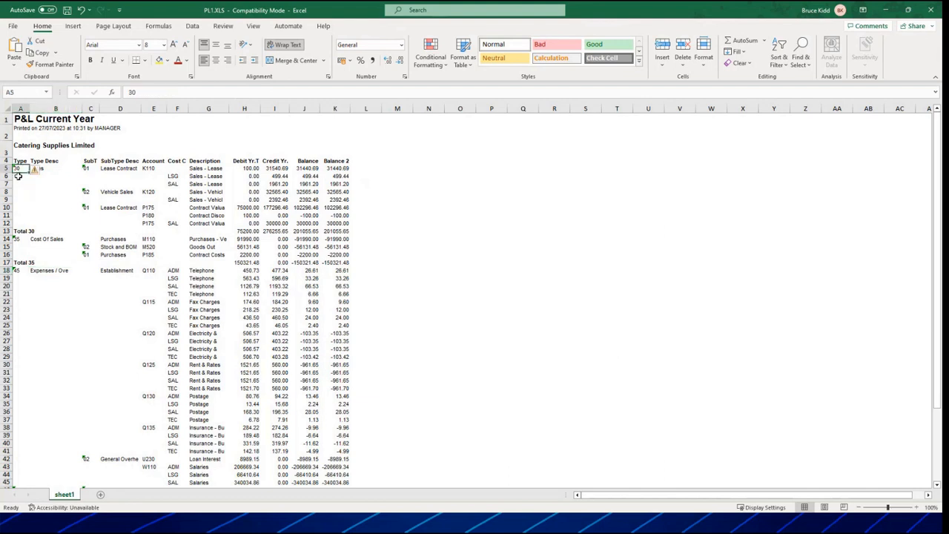
pyautogui.moveTo(18, 176); pyautogui.dragTo(21, 224)
pyautogui.moveTo(46, 210); pyautogui.dragTo(46, 227)
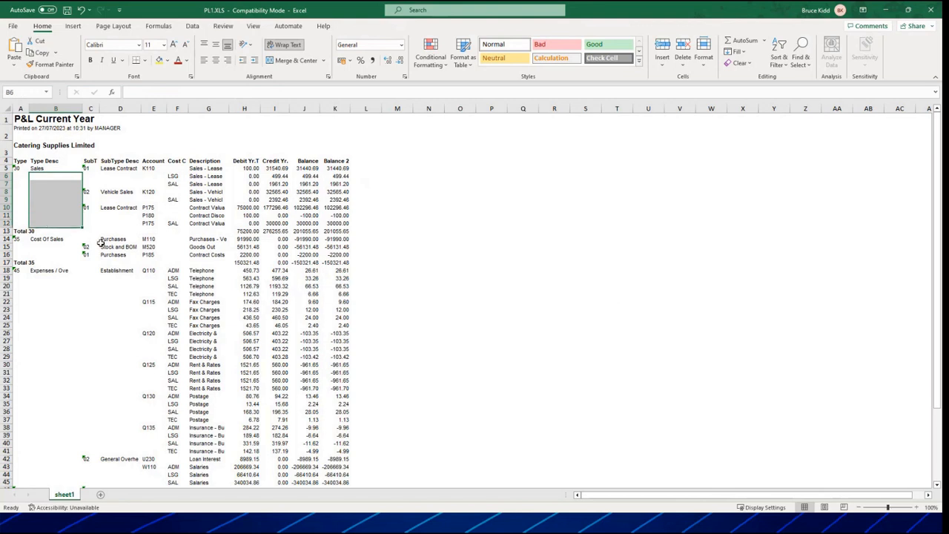
pyautogui.click(87, 178)
pyautogui.moveTo(119, 177); pyautogui.dragTo(122, 191)
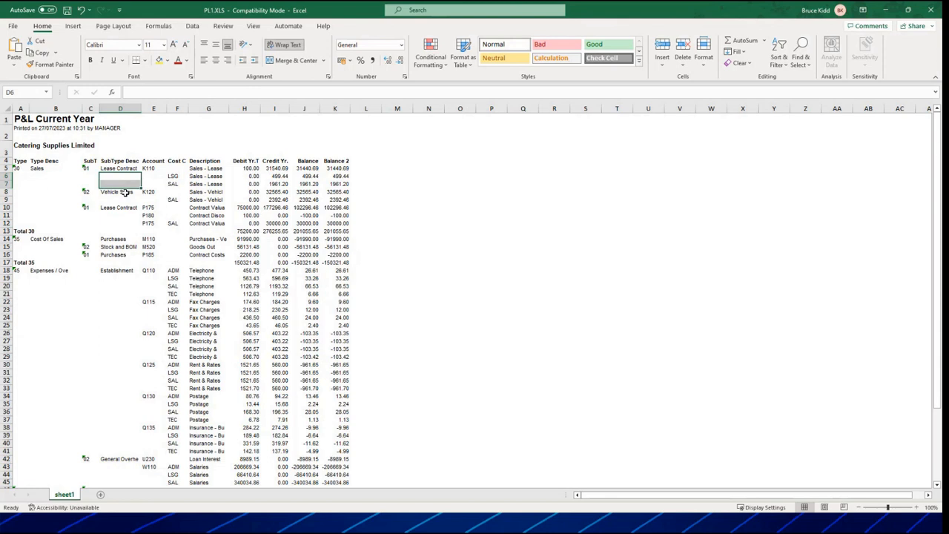
# Examine the Total 30 subtotal row across the debit, credit and balance columns, and the Contract Costs row.
pyautogui.click(25, 231)
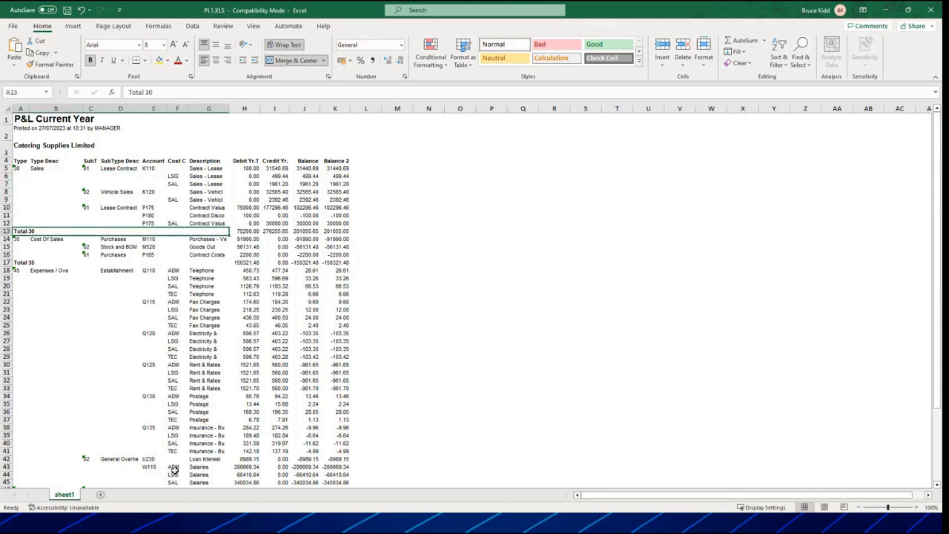
pyautogui.click(18, 167)
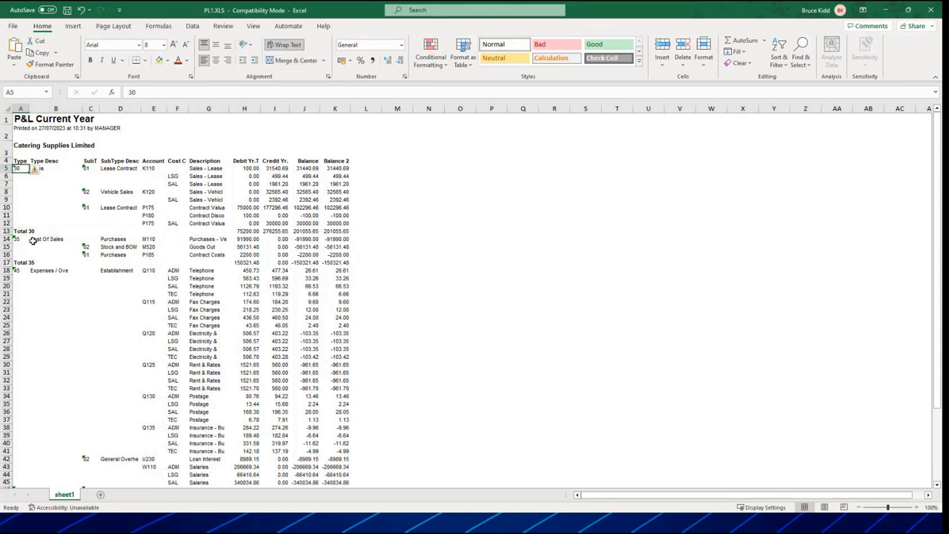
pyautogui.click(21, 231)
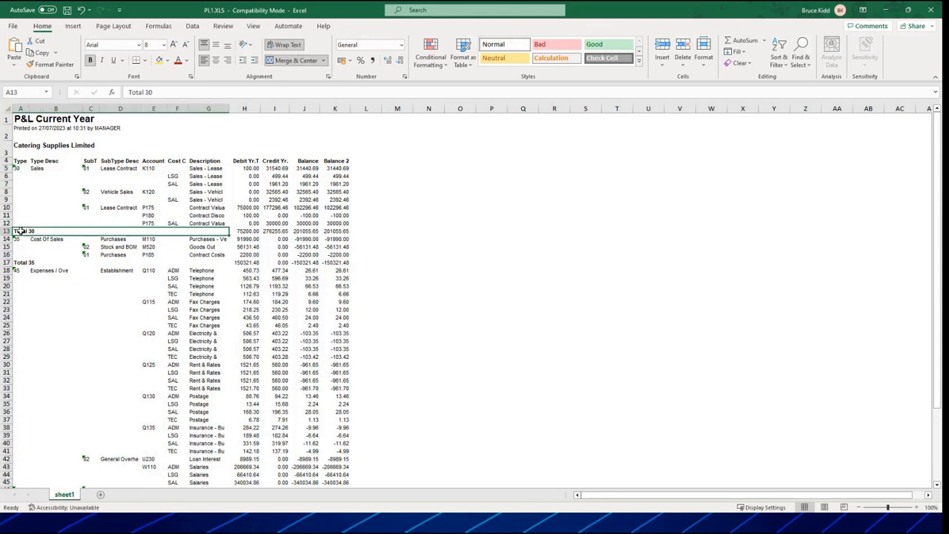
pyautogui.click(237, 232)
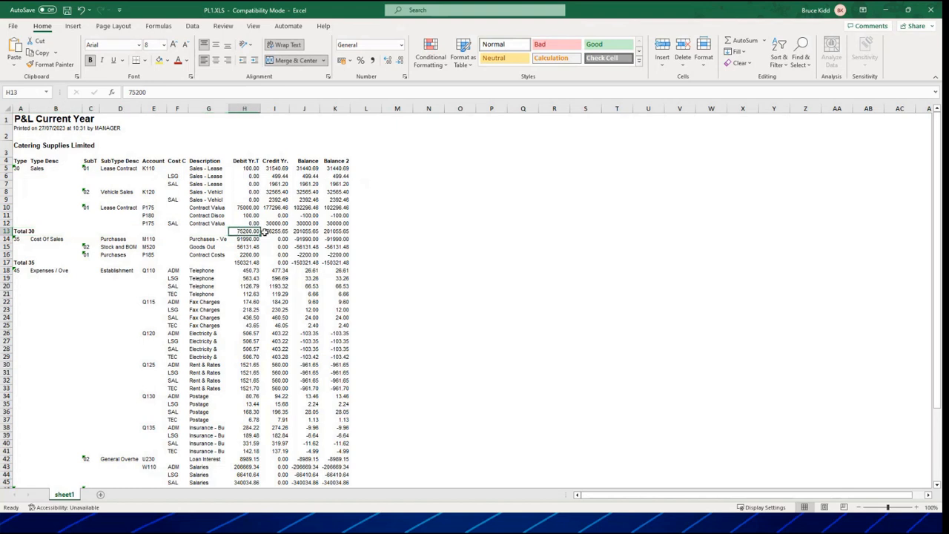
pyautogui.moveTo(264, 232); pyautogui.dragTo(337, 232)
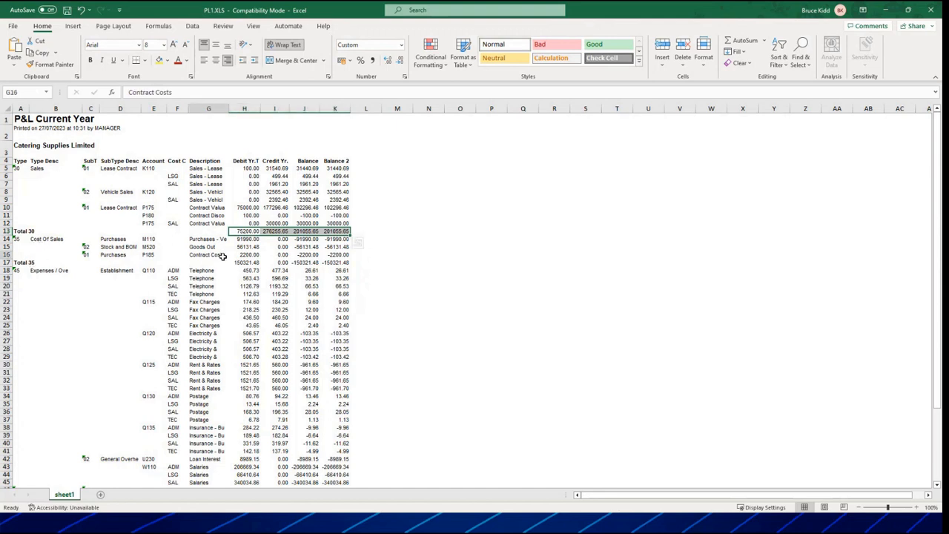
pyautogui.moveTo(222, 255); pyautogui.dragTo(337, 254)
# Examine the Grand Total row and compare its Balance and Balance 2 figures.
pyautogui.scroll(-1, 124, 278)
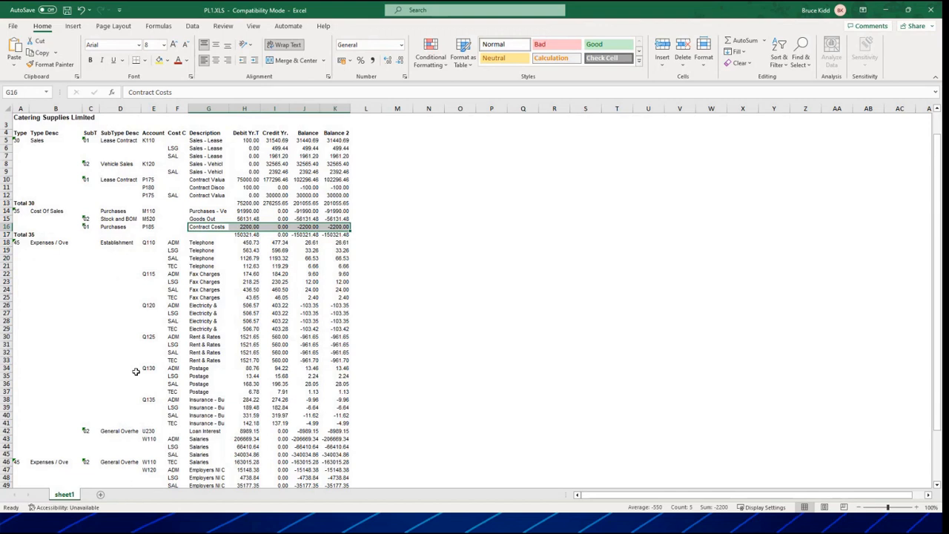
pyautogui.scroll(-2, 137, 371)
pyautogui.scroll(-6, 153, 338)
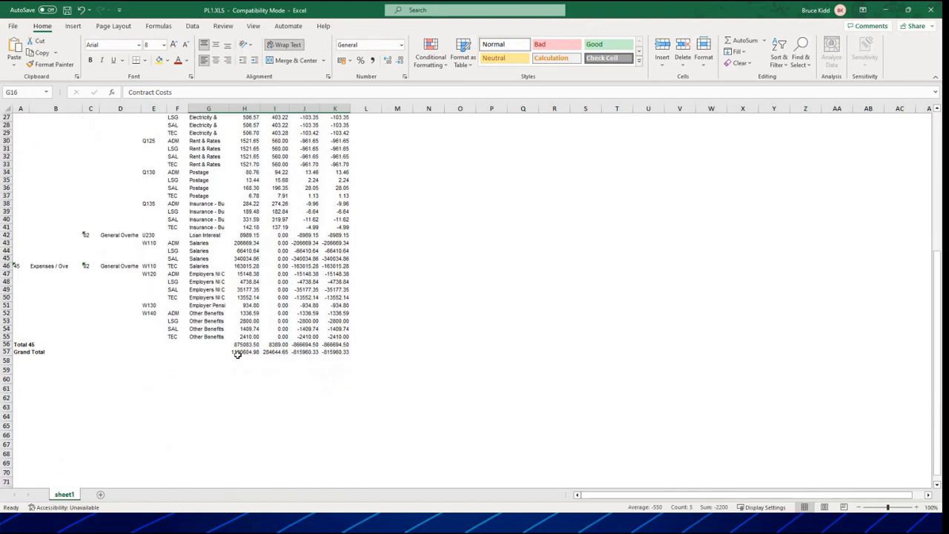
pyautogui.moveTo(237, 351); pyautogui.dragTo(333, 353)
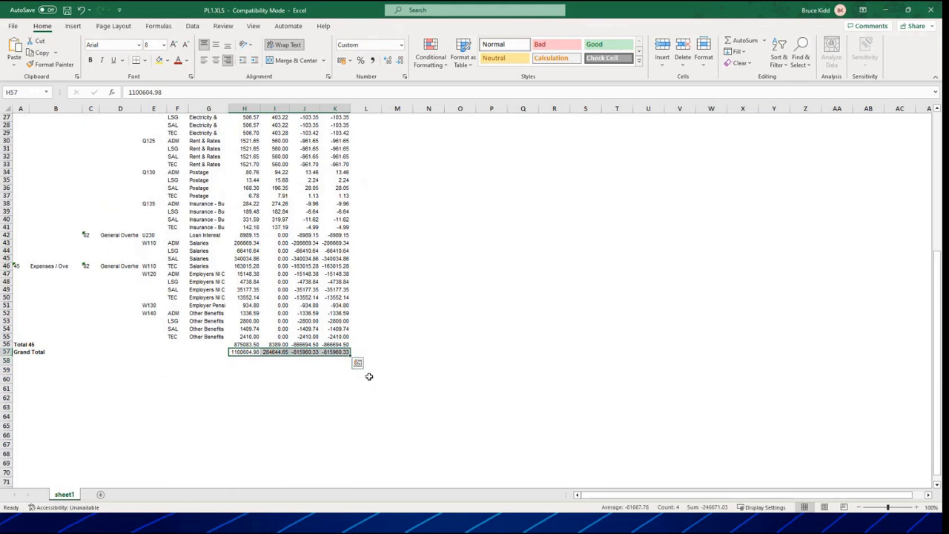
pyautogui.click(335, 383)
pyautogui.click(322, 353)
pyautogui.moveTo(320, 353); pyautogui.dragTo(304, 352)
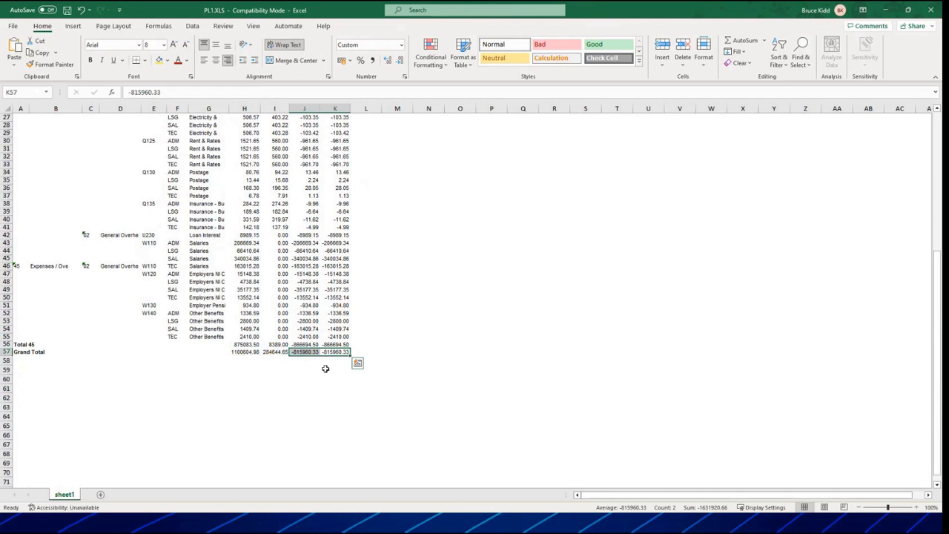
# Close the exported PL1 workbook without saving changes and return to Report Manager.
pyautogui.scroll(9, 334, 390)
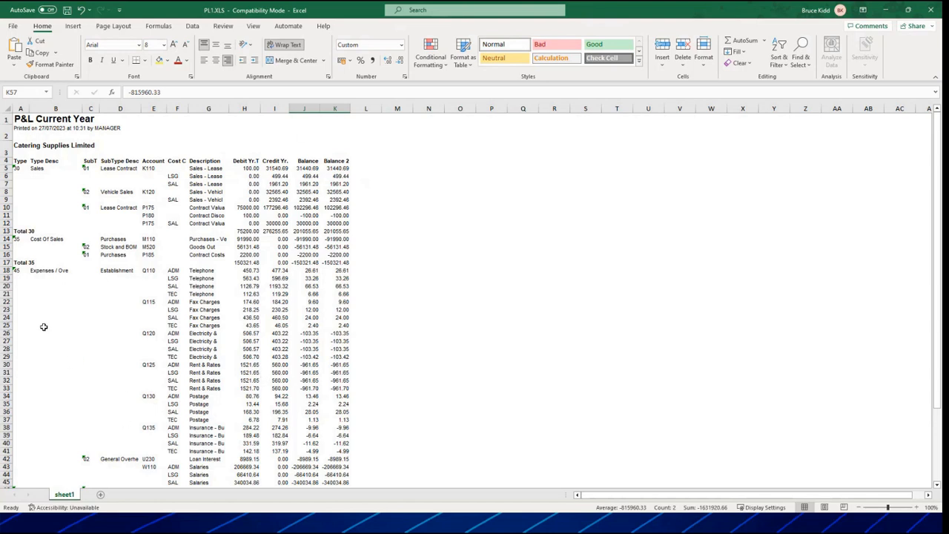
pyautogui.click(931, 10)
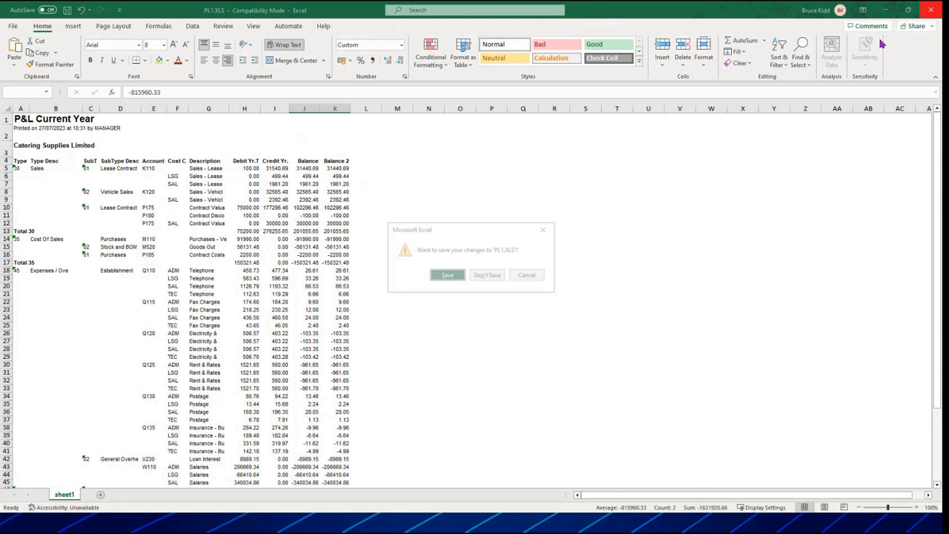
pyautogui.click(486, 275)
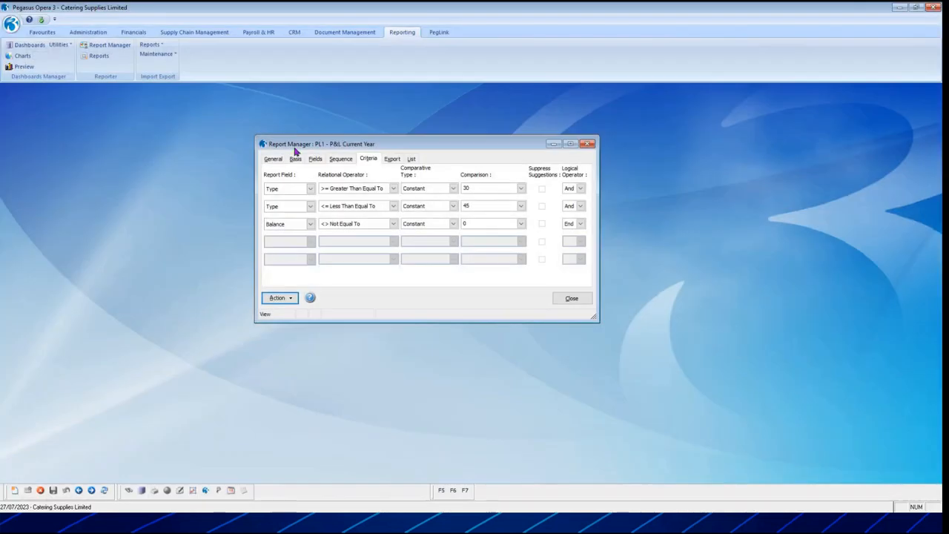
# Copy the PL1 report to a new report named PL2.
pyautogui.click(273, 159)
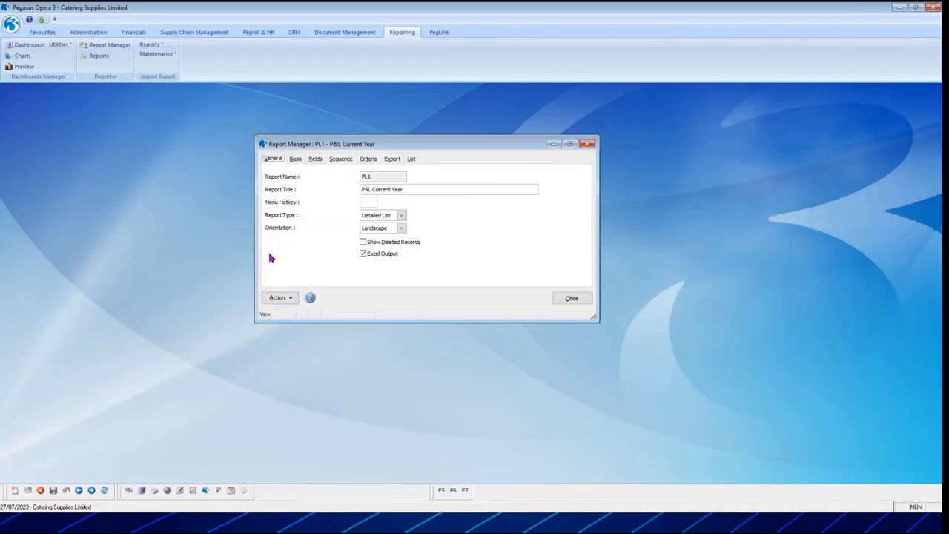
pyautogui.click(142, 492)
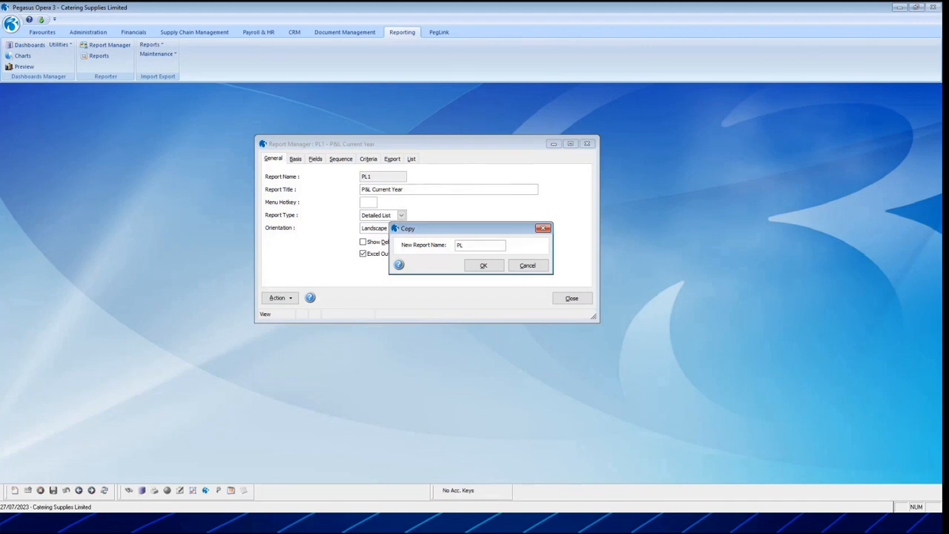
pyautogui.click(484, 266)
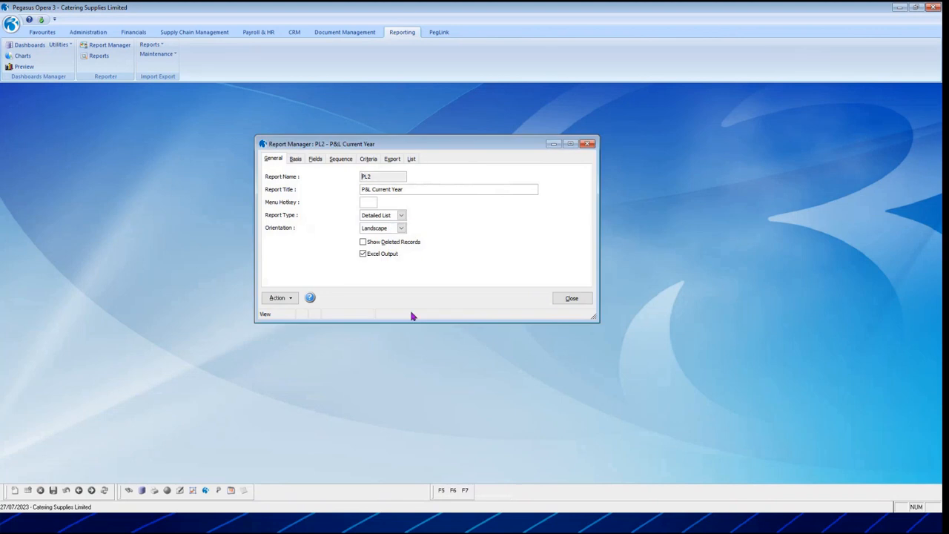
# Review the PL2 report's name, basis, fields, sequence, criteria and export settings.
pyautogui.doubleClick(371, 177)
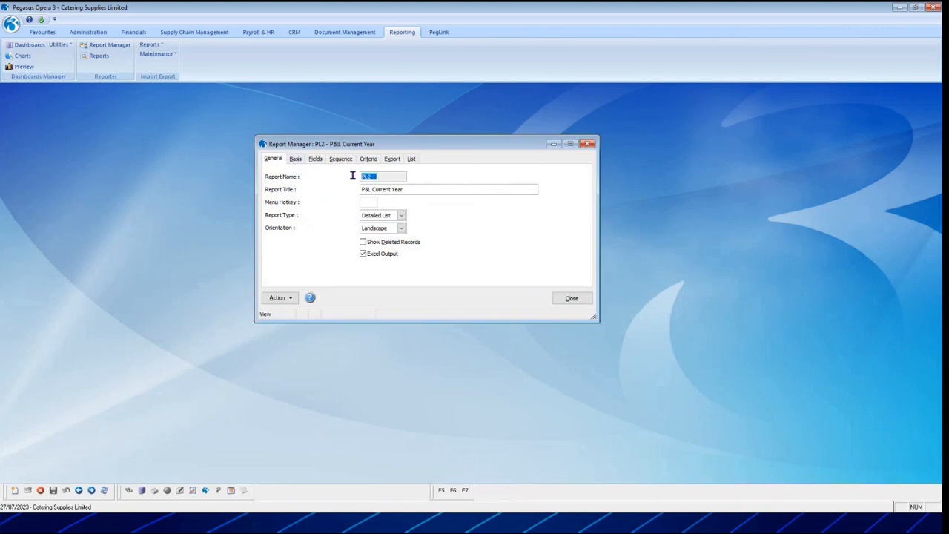
pyautogui.click(299, 161)
pyautogui.click(314, 161)
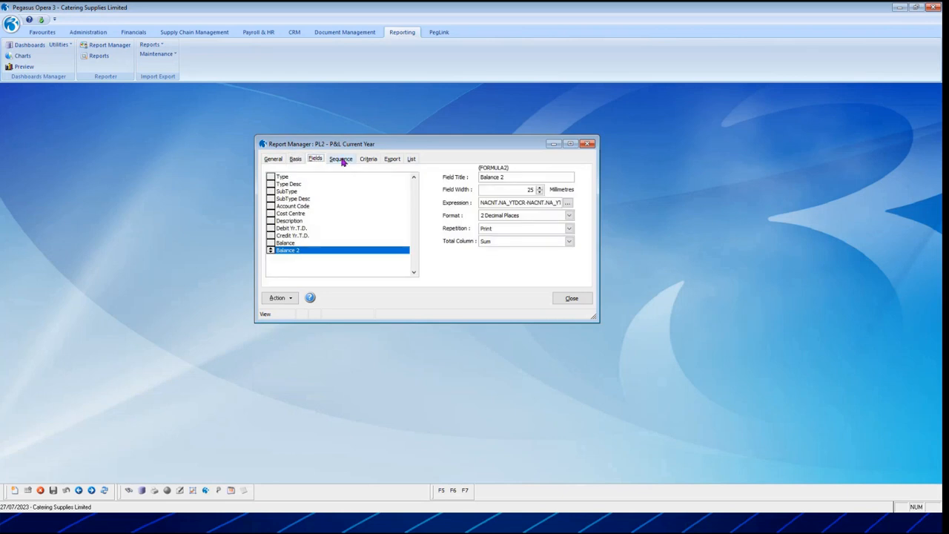
pyautogui.click(345, 160)
pyautogui.click(373, 161)
pyautogui.click(393, 160)
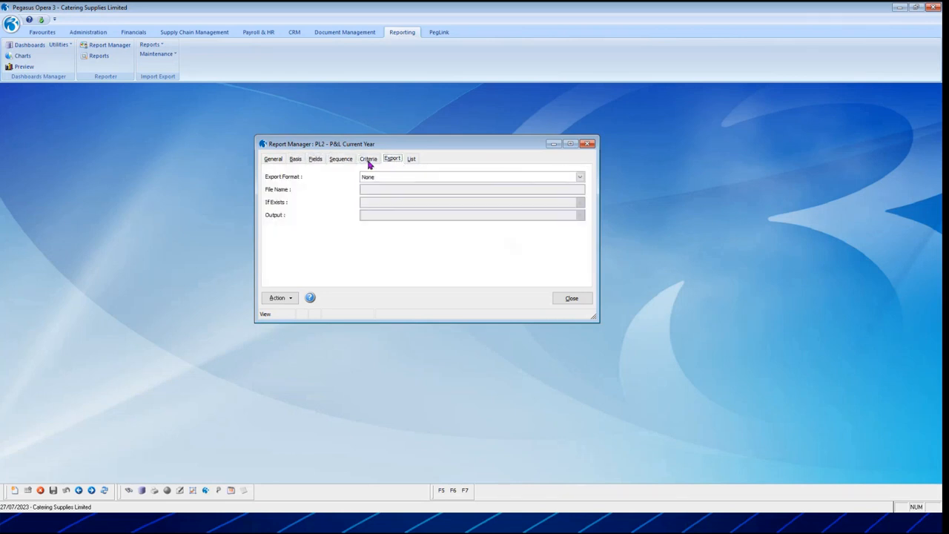
# Check the comparison value and the available comparative types for PL2's first Type criterion.
pyautogui.click(369, 161)
pyautogui.doubleClick(474, 187)
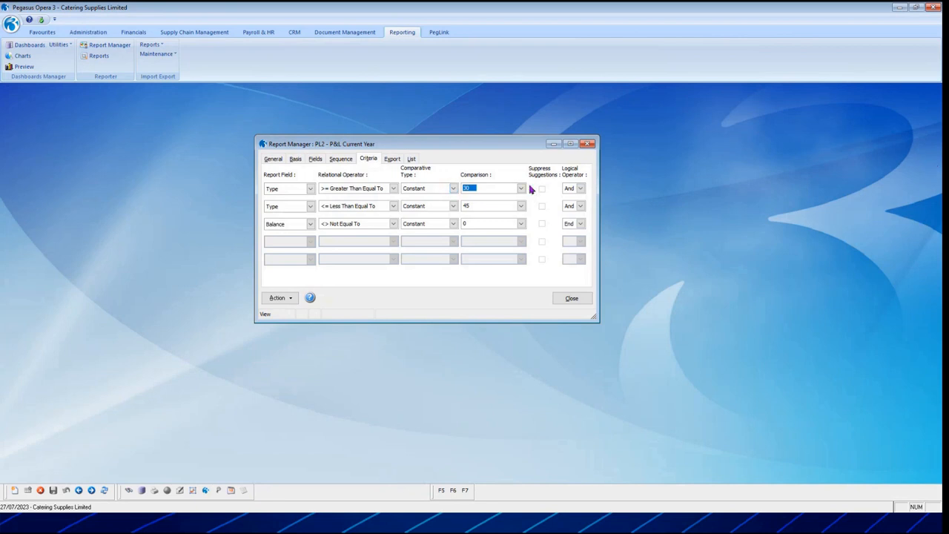
pyautogui.click(453, 189)
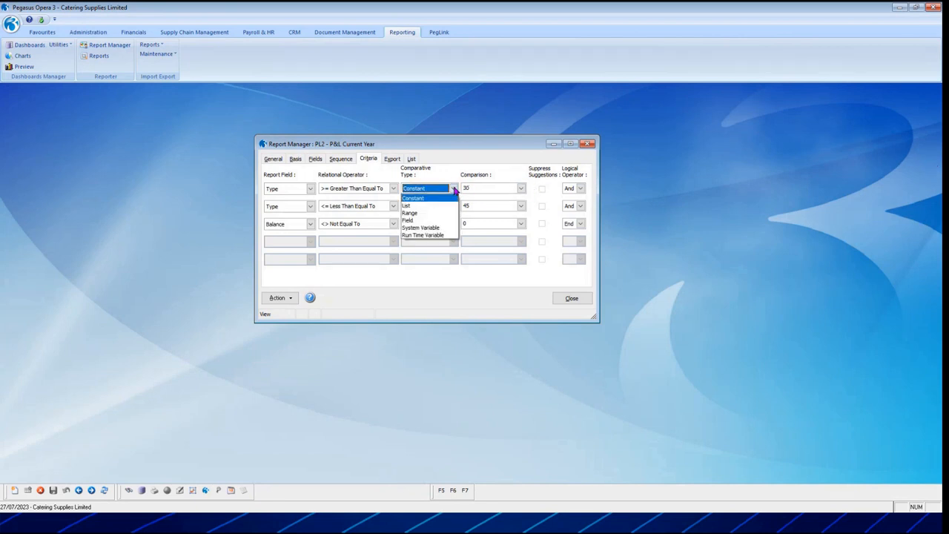
pyautogui.click(454, 189)
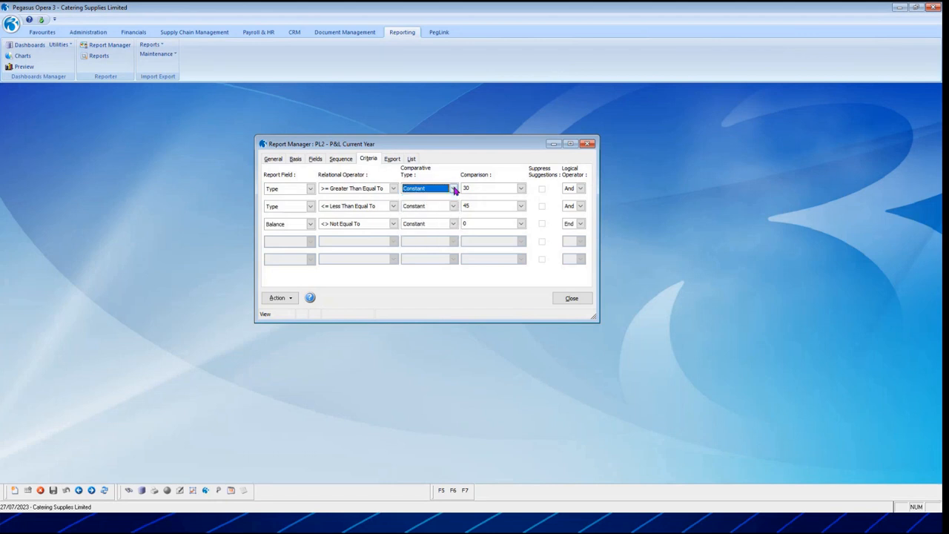
# Leave PL2's criteria and open the NEWSTART New starters Report from the report list.
pyautogui.click(471, 189)
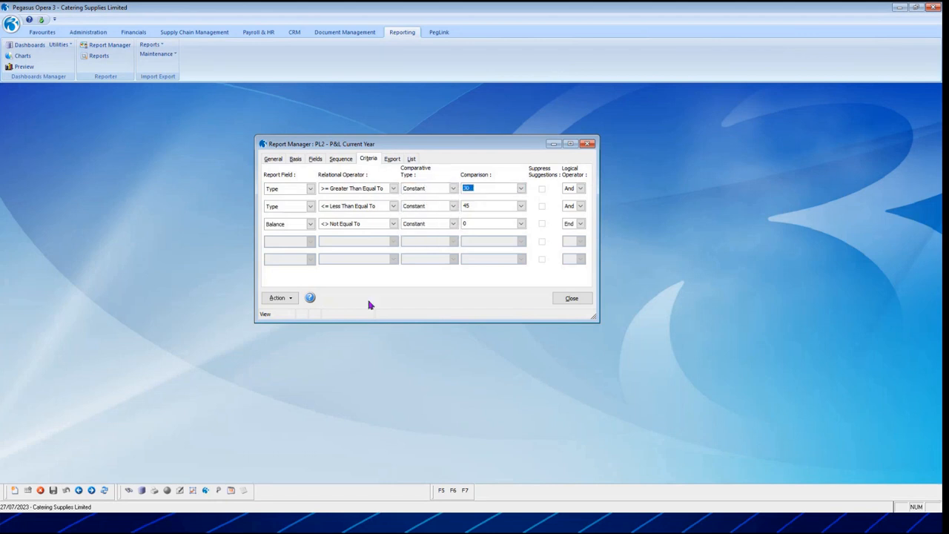
pyautogui.click(269, 160)
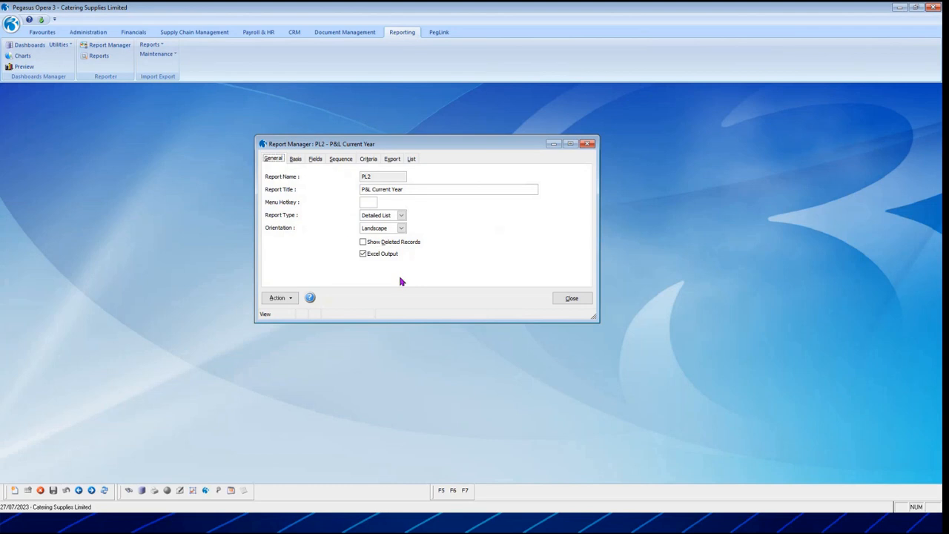
pyautogui.click(412, 160)
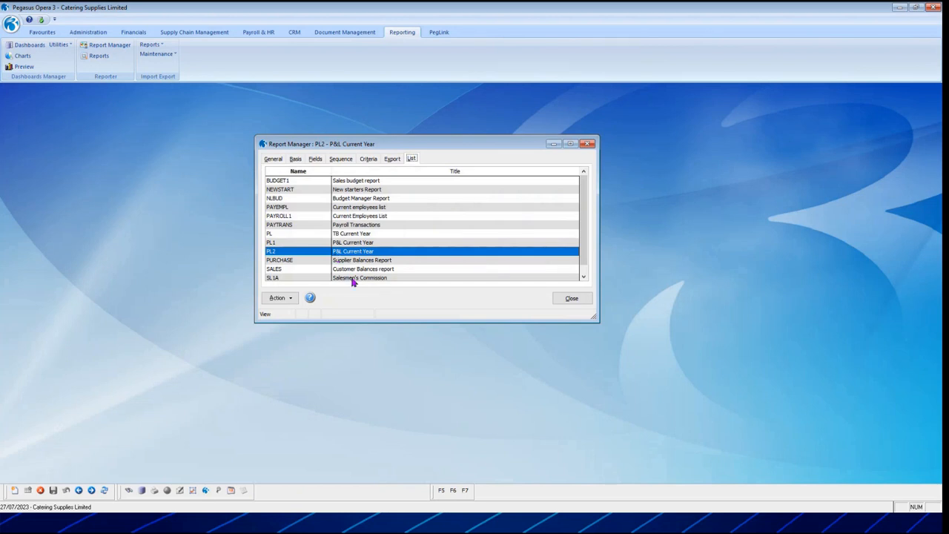
pyautogui.doubleClick(362, 190)
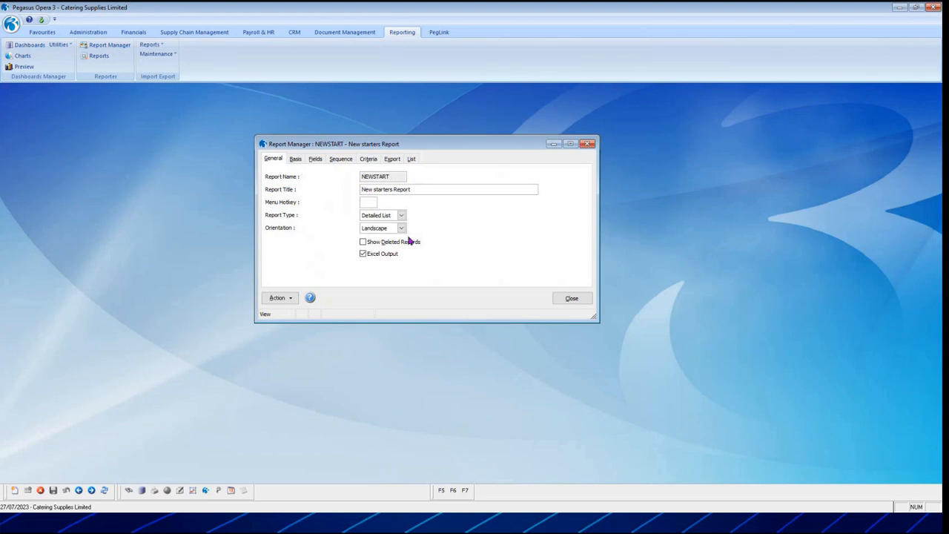
# Review the NEWSTART report's basis, fields, sequence and criteria, including the comparative type and comparison of its Start Date criterion.
pyautogui.click(295, 159)
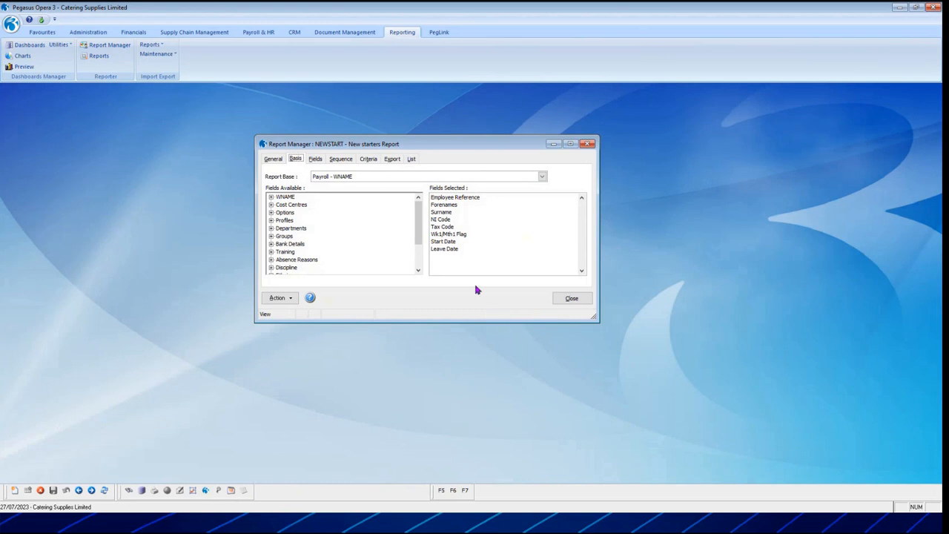
pyautogui.click(315, 159)
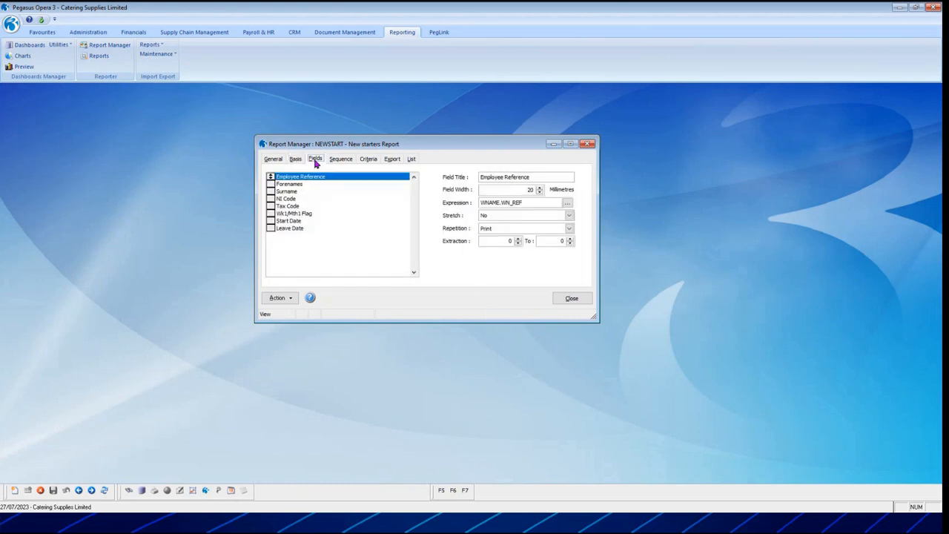
pyautogui.click(341, 159)
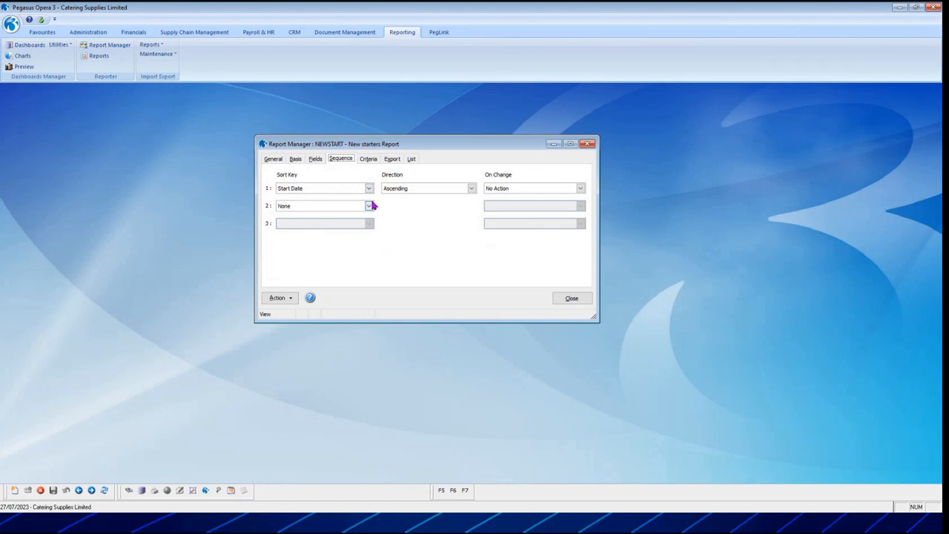
pyautogui.click(368, 160)
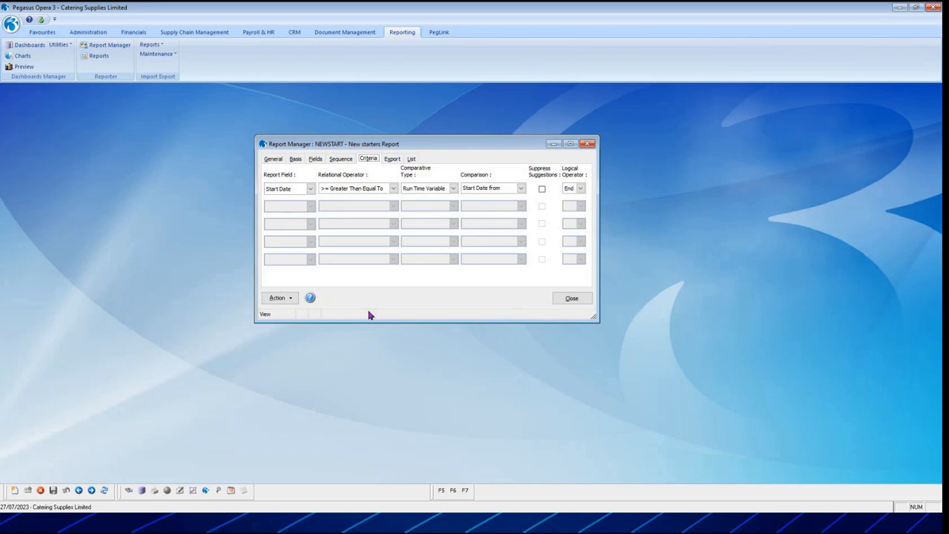
pyautogui.click(454, 189)
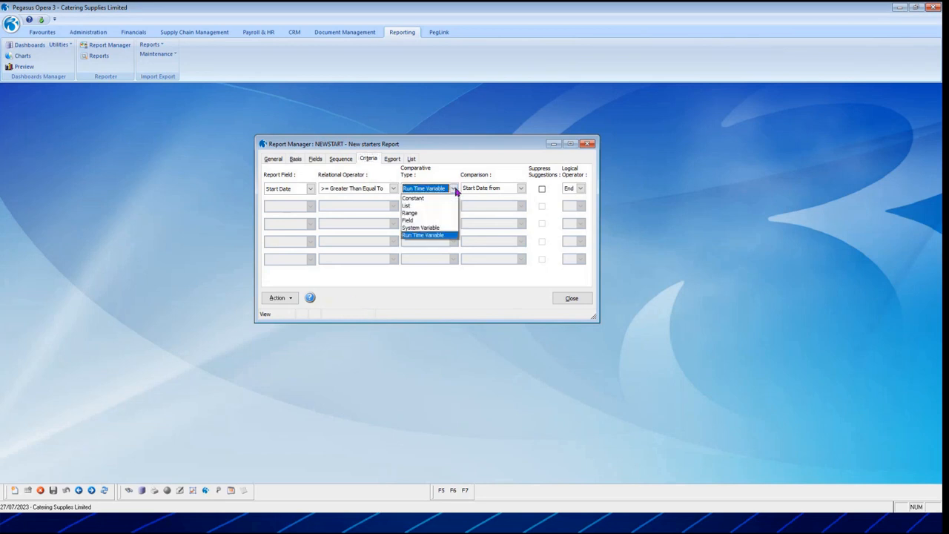
pyautogui.click(439, 235)
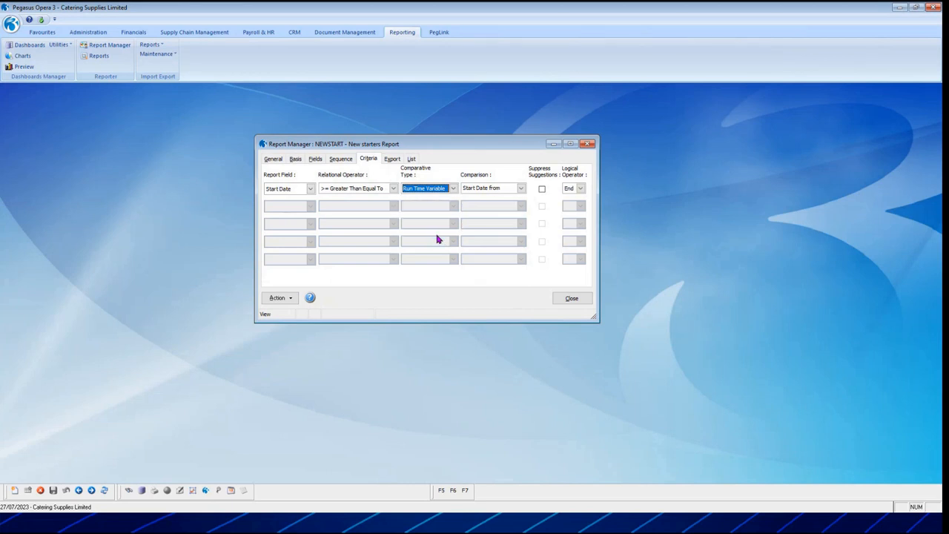
pyautogui.press('Tab')
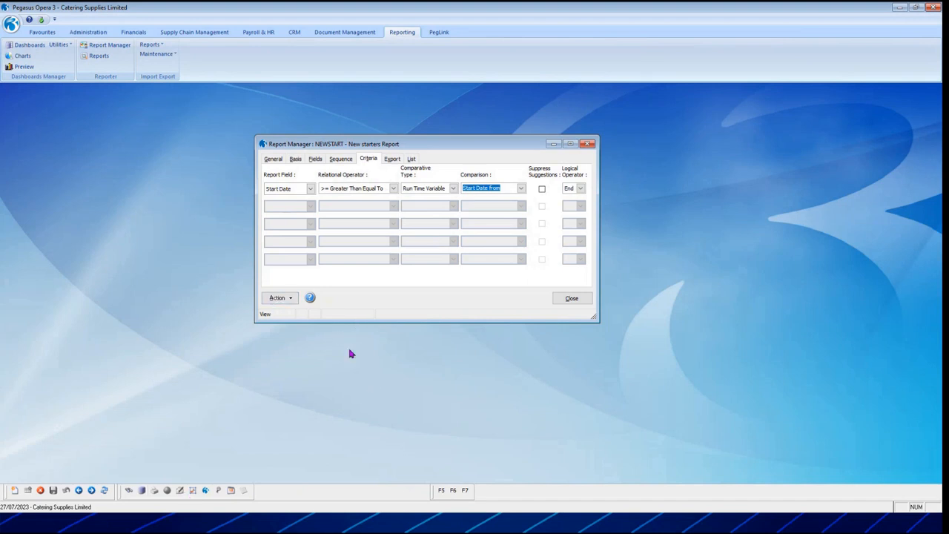
# Run a report preview of the New starters Report with Start Date from 01/01/2023.
pyautogui.click(285, 297)
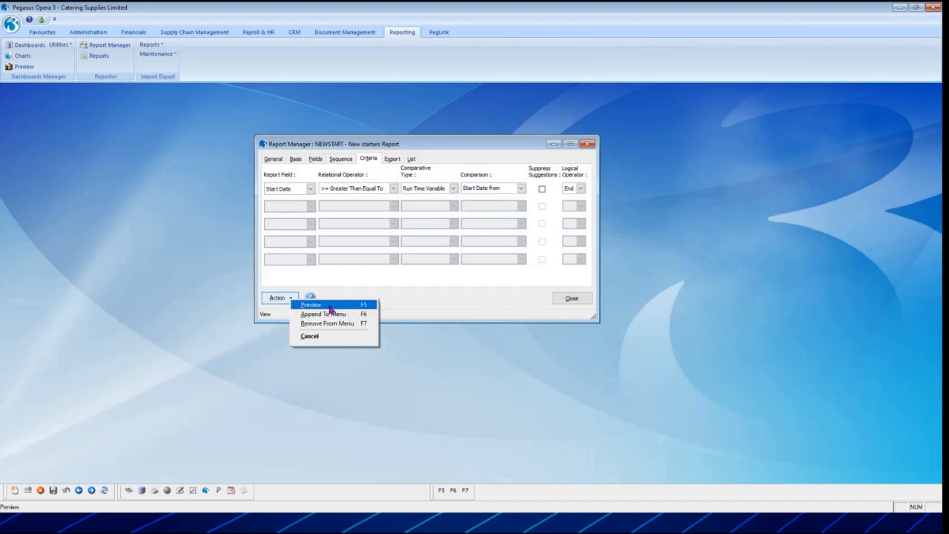
pyautogui.click(329, 307)
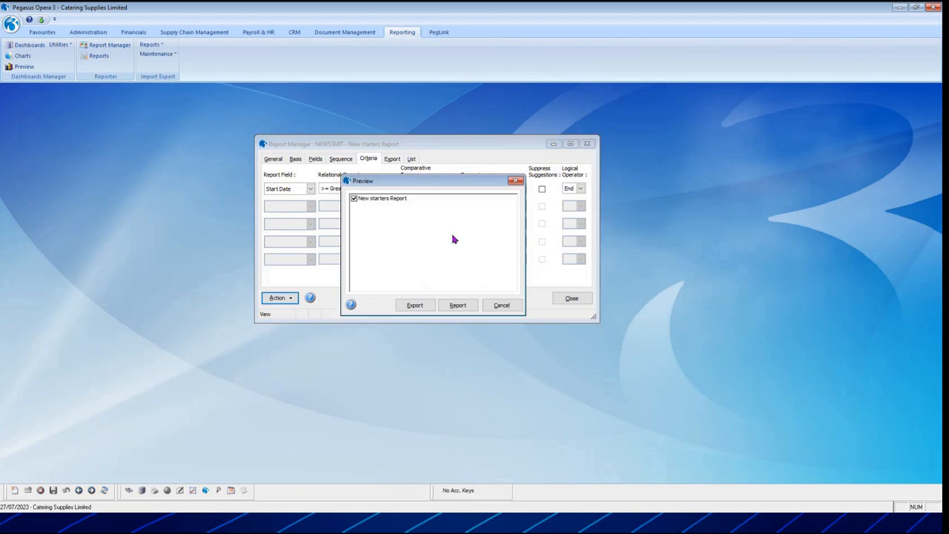
pyautogui.click(457, 305)
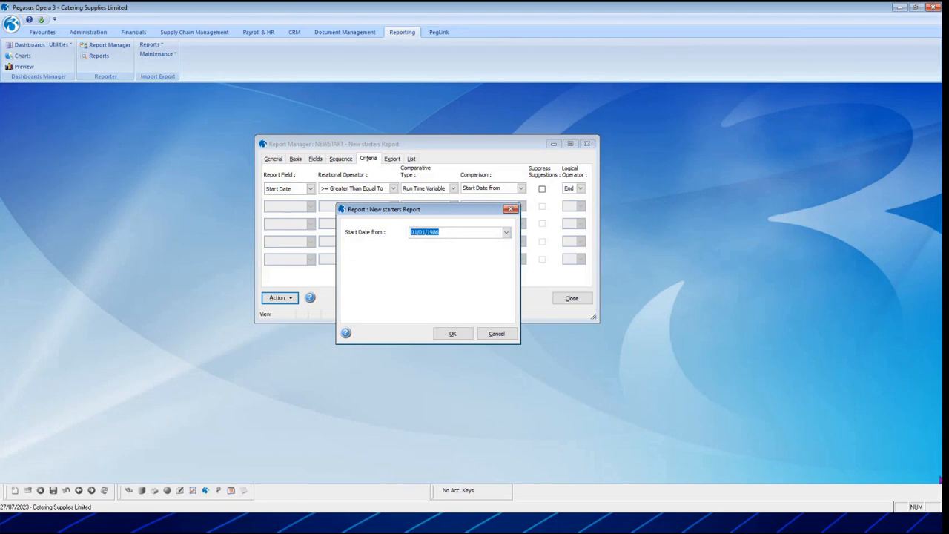
pyautogui.write('023')
pyautogui.click(453, 333)
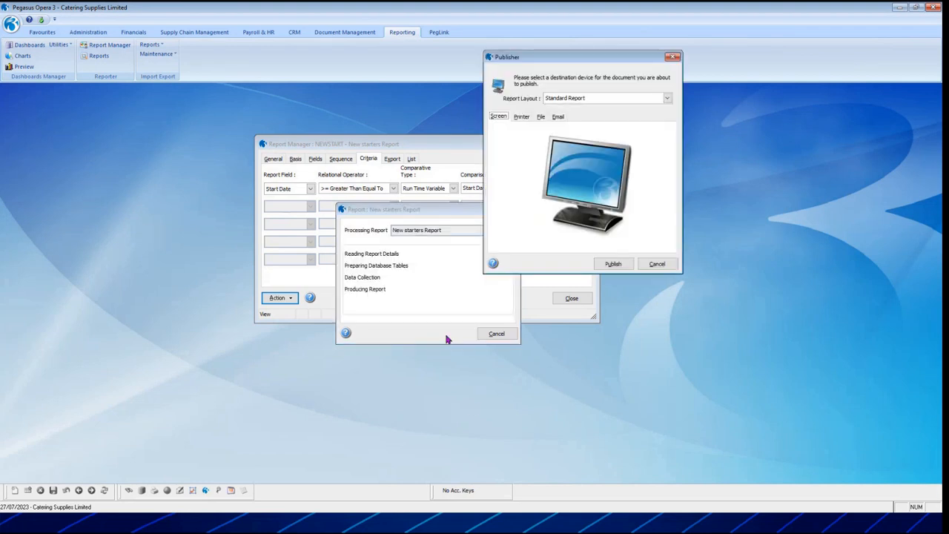
# Publish the New starters Report to screen in the Standard Report layout, and close the preview after viewing it.
pyautogui.click(667, 98)
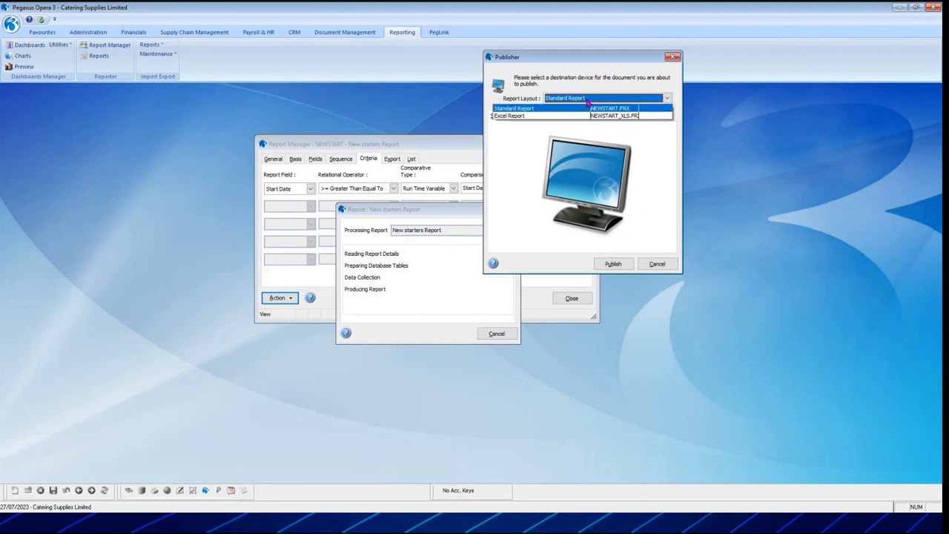
pyautogui.click(570, 97)
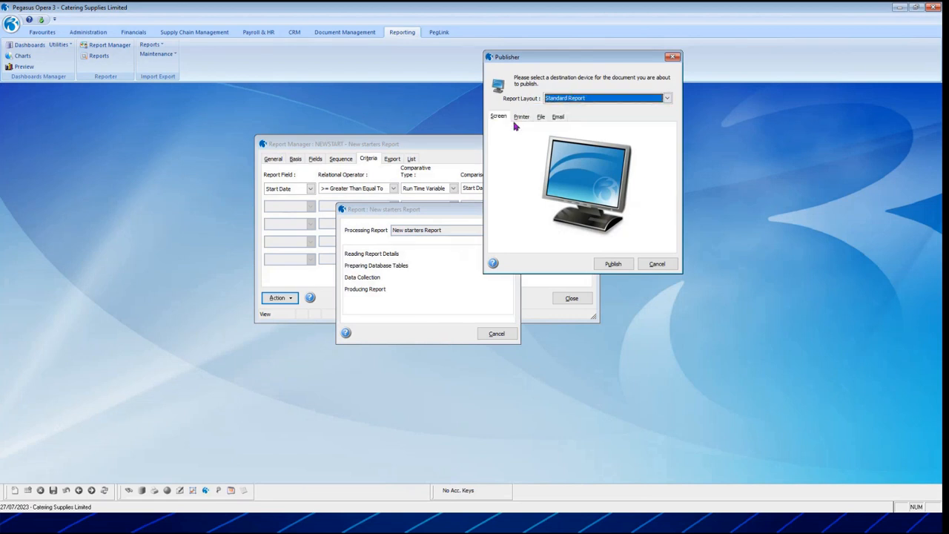
pyautogui.click(612, 264)
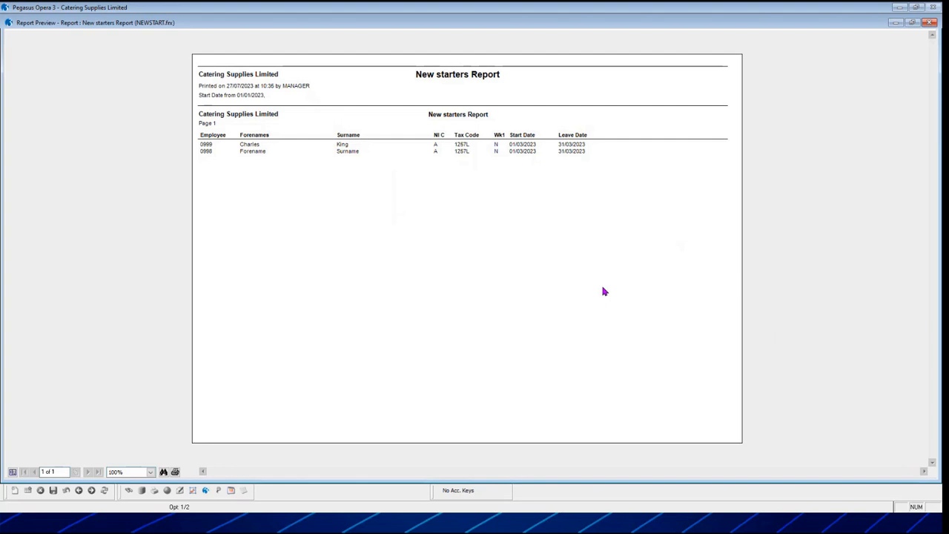
pyautogui.click(931, 22)
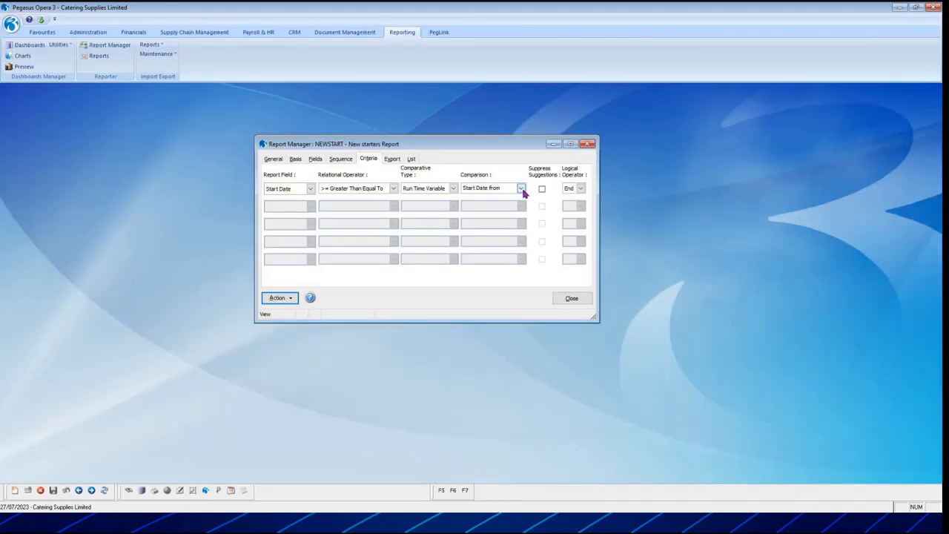
# Run the New starters Report preview again with Start Date from 01/01/2010.
pyautogui.click(285, 297)
pyautogui.click(310, 305)
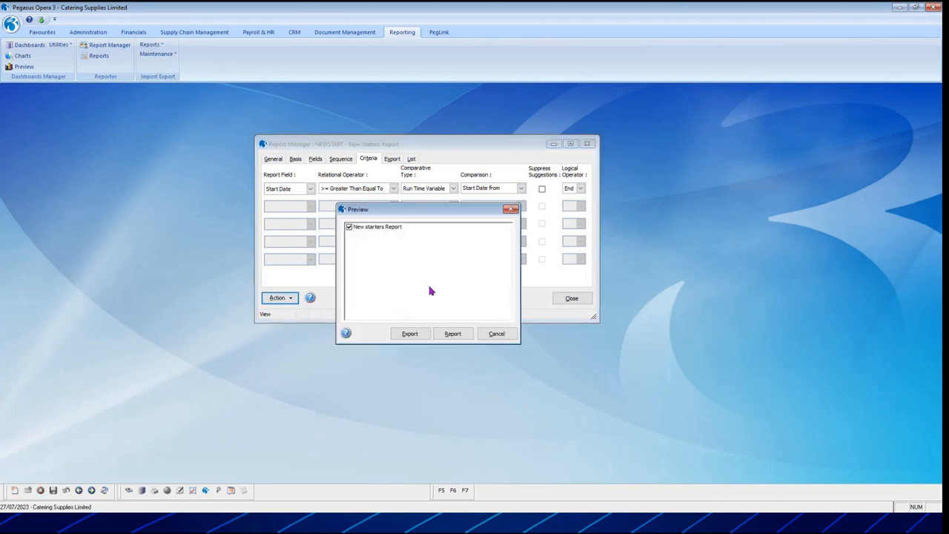
pyautogui.click(447, 332)
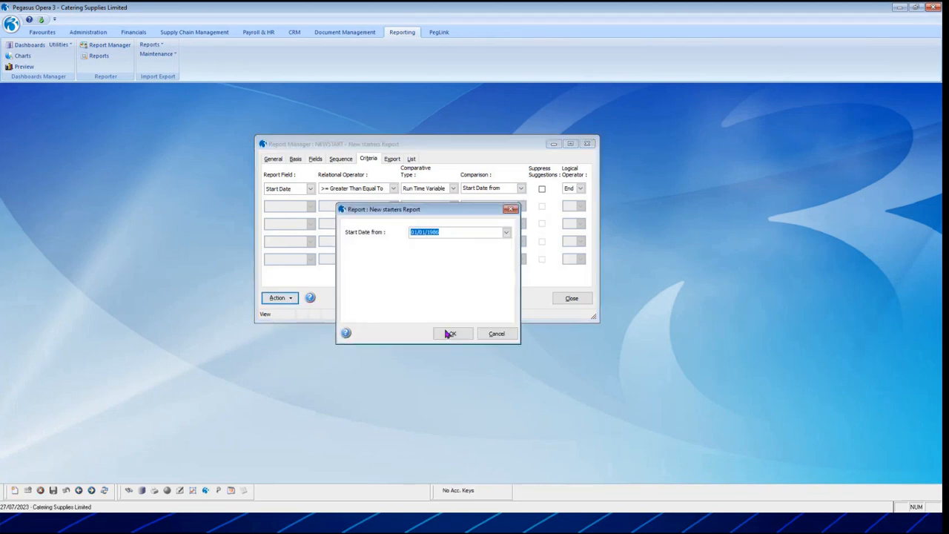
pyautogui.write('01/01/')
pyautogui.click(450, 335)
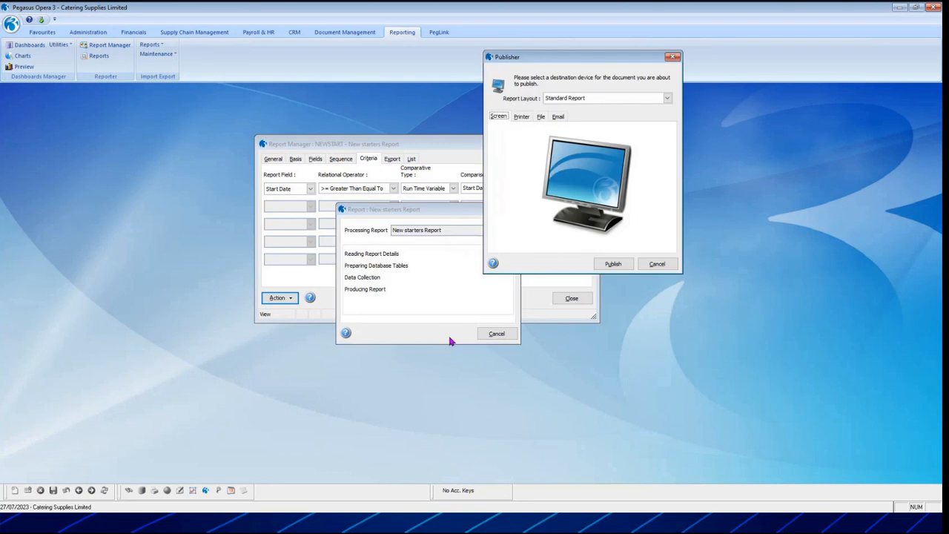
# Publish the report to screen, view its second page and close the preview.
pyautogui.click(608, 264)
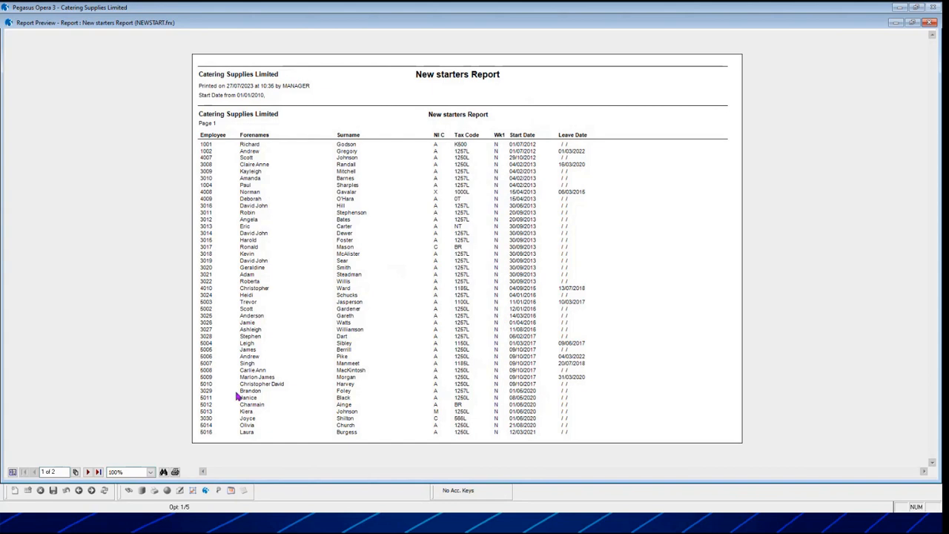
pyautogui.click(88, 472)
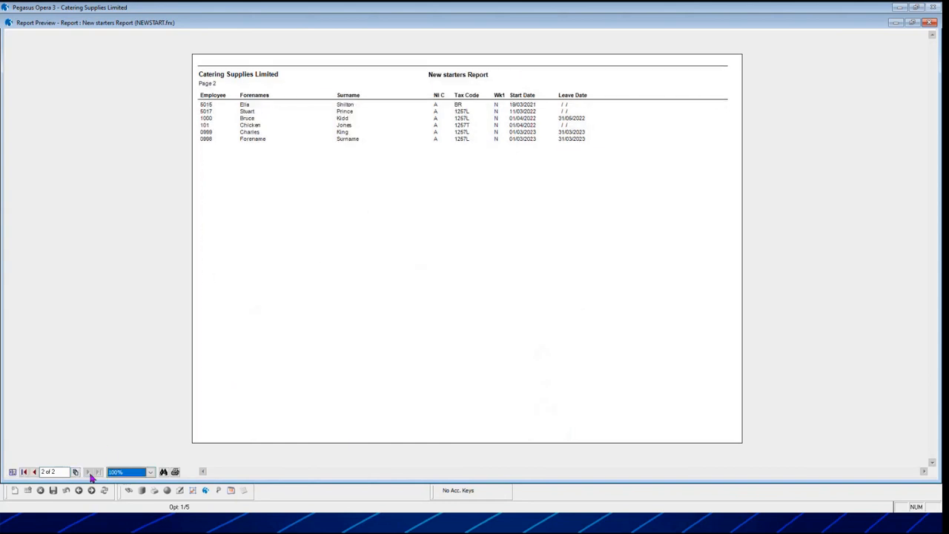
pyautogui.click(931, 23)
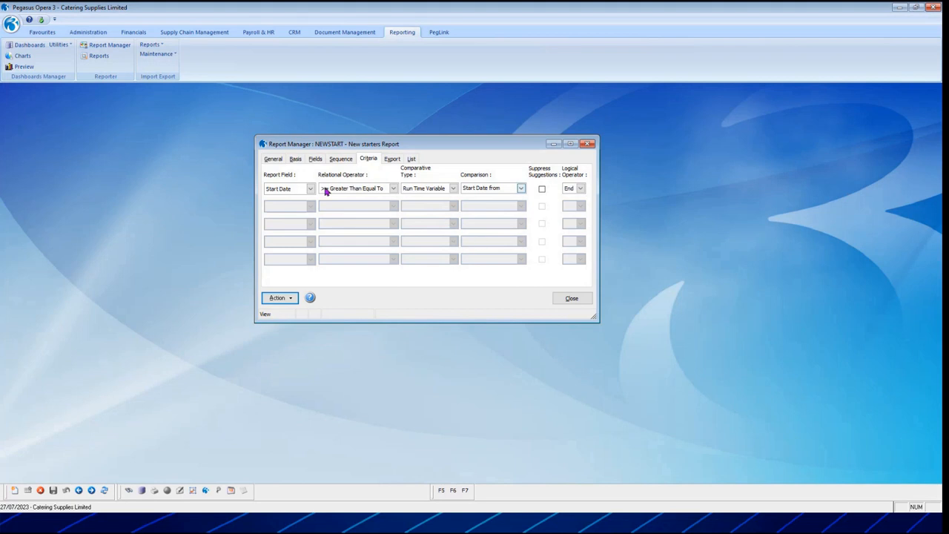
# Join a second criterion to NEWSTART's first one with the And operator, using Start Date as its report field.
pyautogui.click(577, 189)
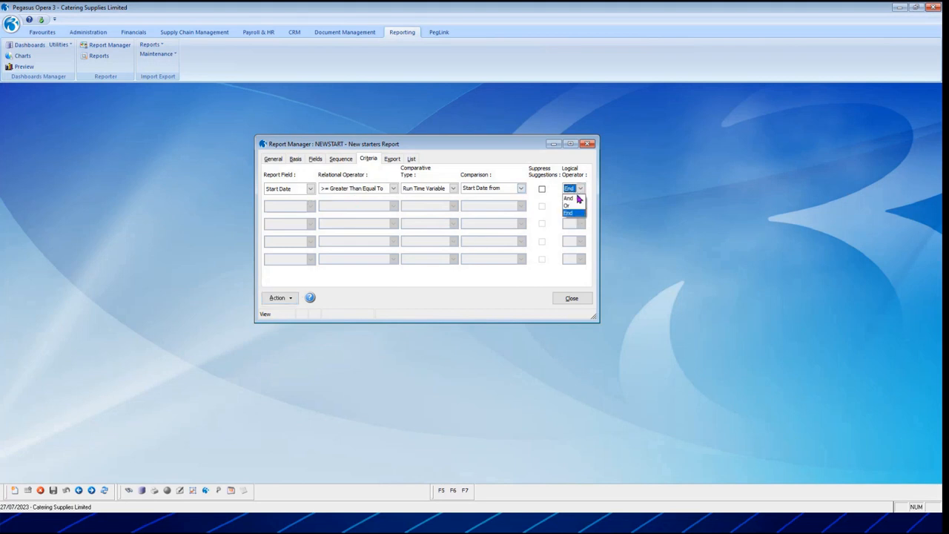
pyautogui.click(572, 199)
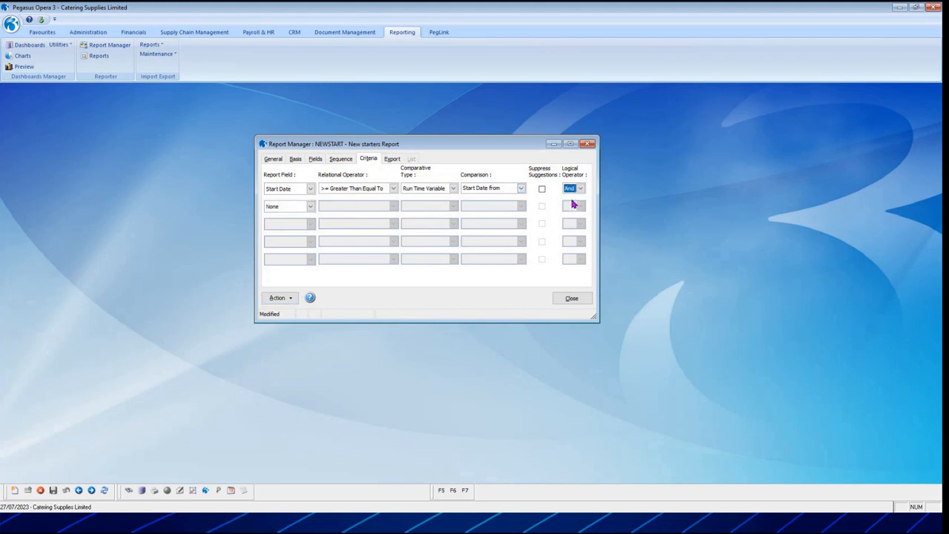
pyautogui.click(310, 208)
pyautogui.scroll(-2, 312, 256)
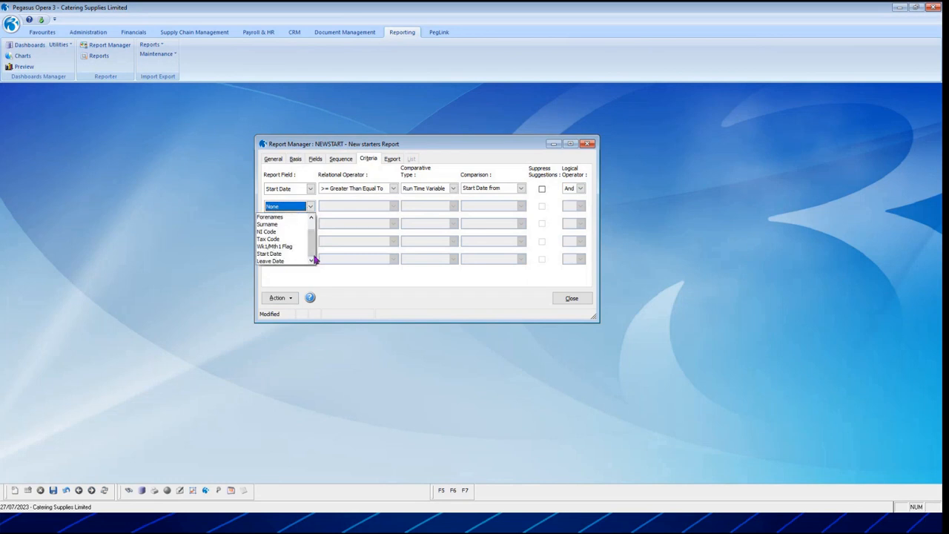
pyautogui.click(289, 254)
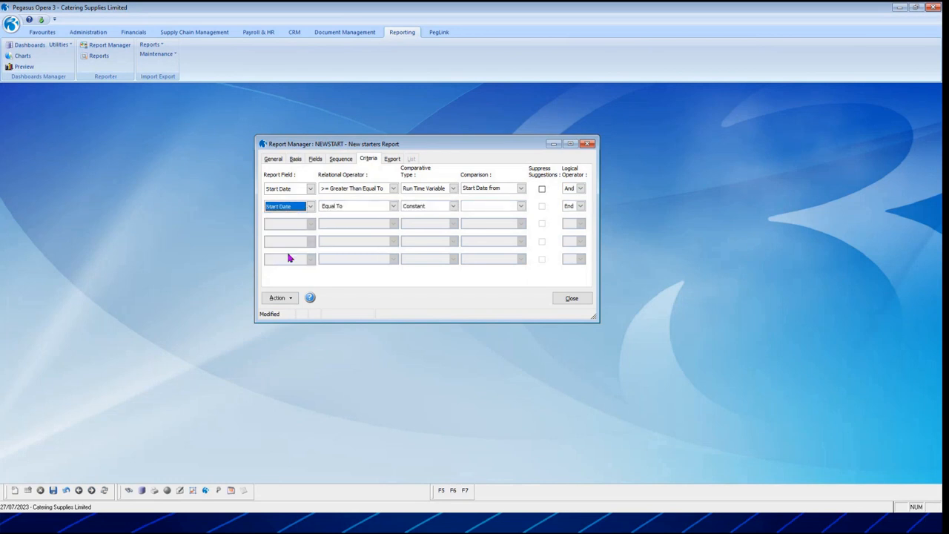
# Set the second criterion to <= Less Than Equal To, Run Time Variable, with comparison "Start Date to?", and save the report.
pyautogui.click(393, 206)
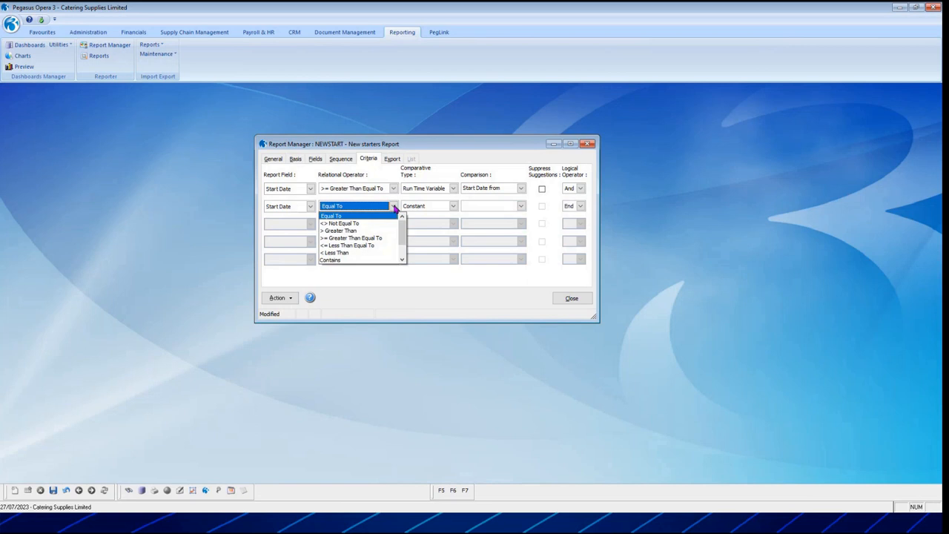
pyautogui.click(380, 245)
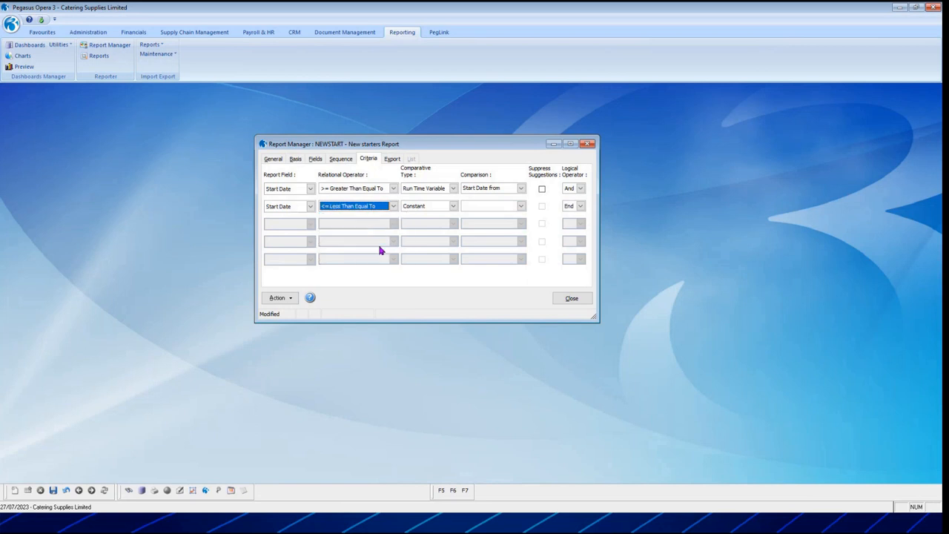
pyautogui.click(453, 206)
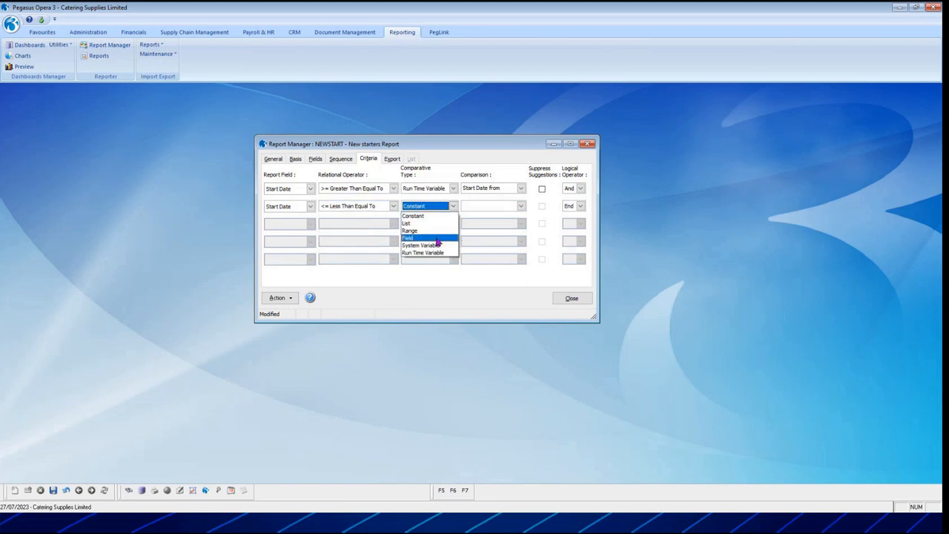
pyautogui.click(435, 253)
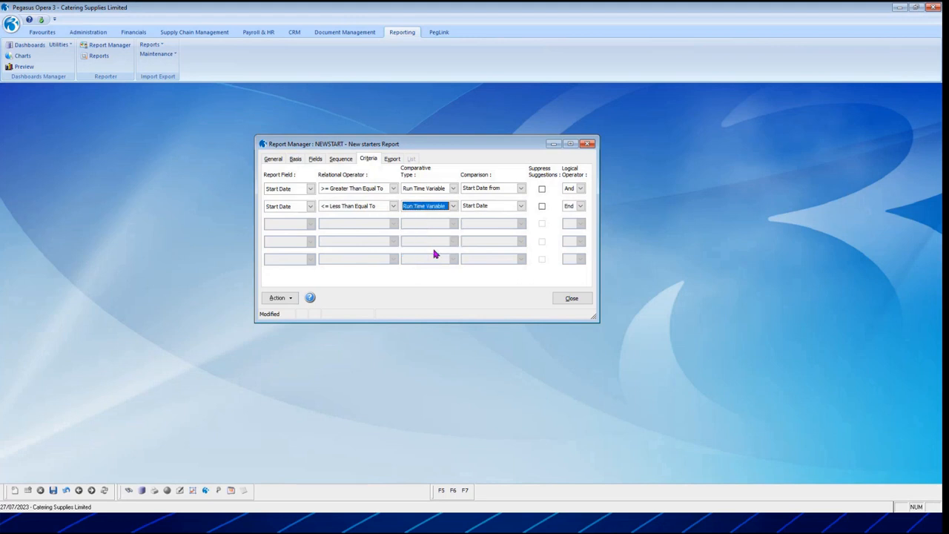
pyautogui.click(491, 206)
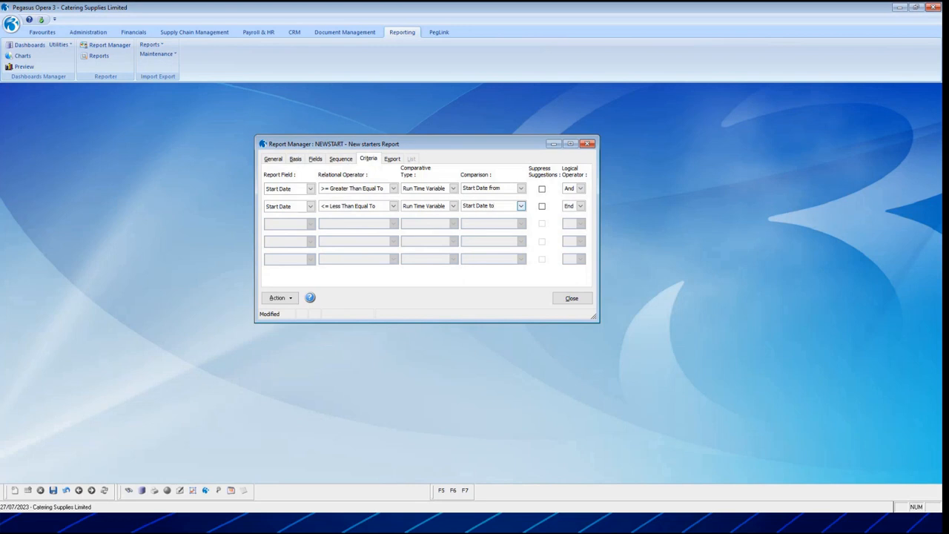
pyautogui.write('to?')
pyautogui.click(54, 490)
# Run the New starters Report preview with Start Date from 01/01/2010 and Start Date to 31/12/2022.
pyautogui.click(277, 298)
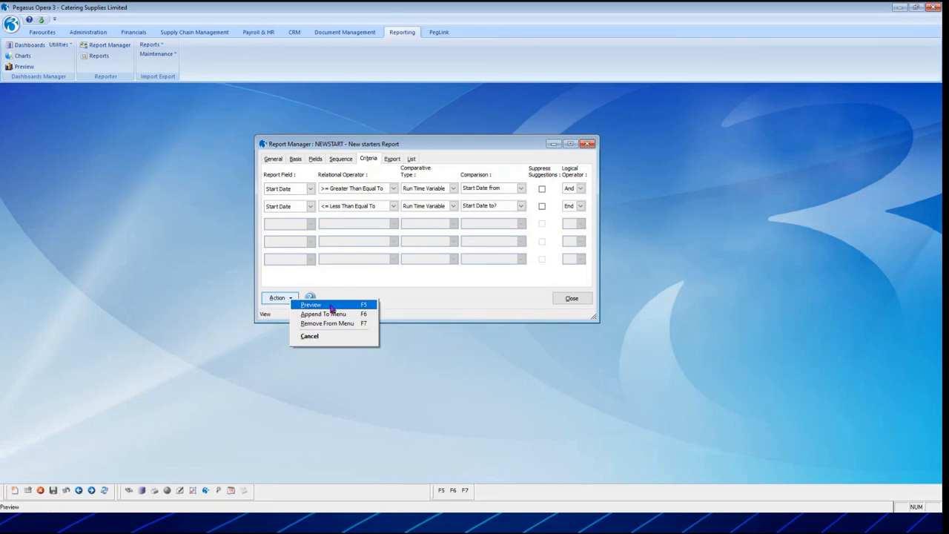
pyautogui.click(326, 304)
pyautogui.click(453, 333)
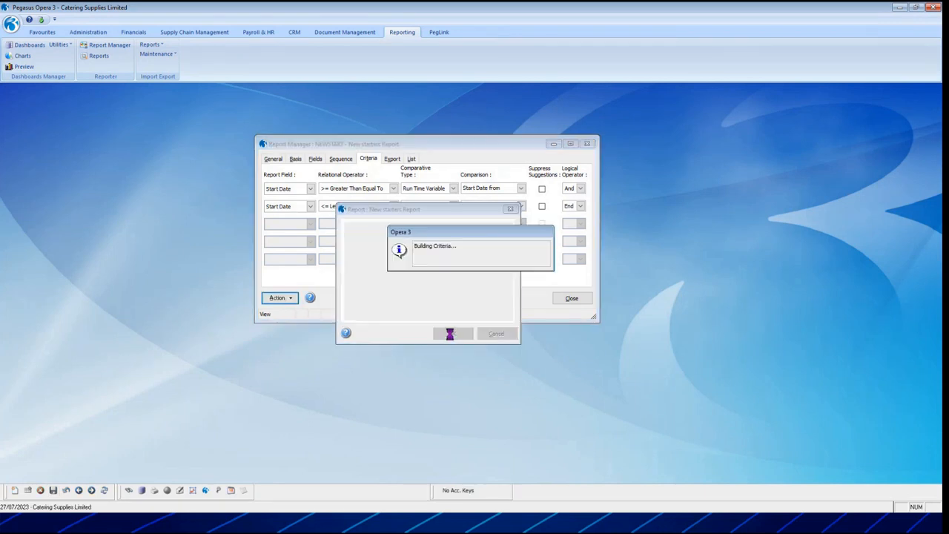
pyautogui.moveTo(426, 221); pyautogui.dragTo(656, 183)
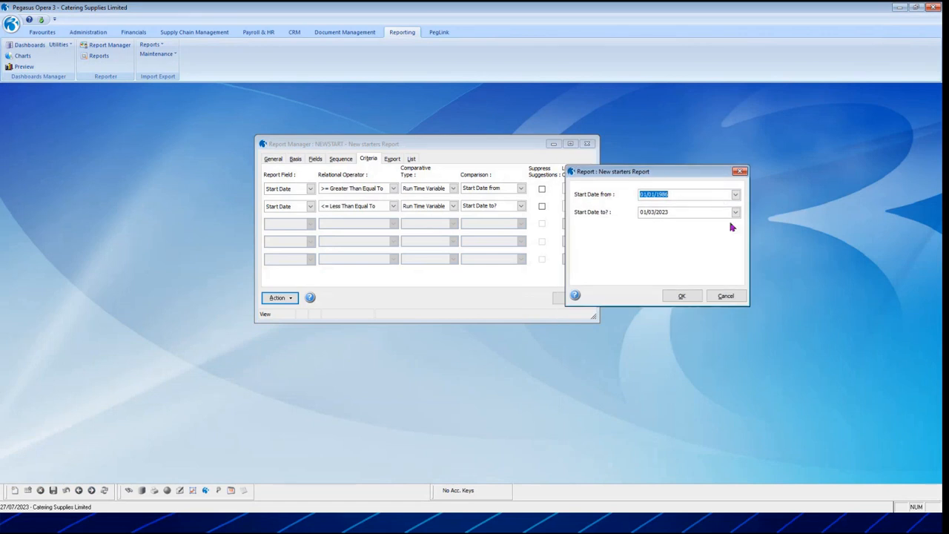
pyautogui.write('010')
pyautogui.press('Tab')
pyautogui.write('31/12/2022')
pyautogui.click(691, 297)
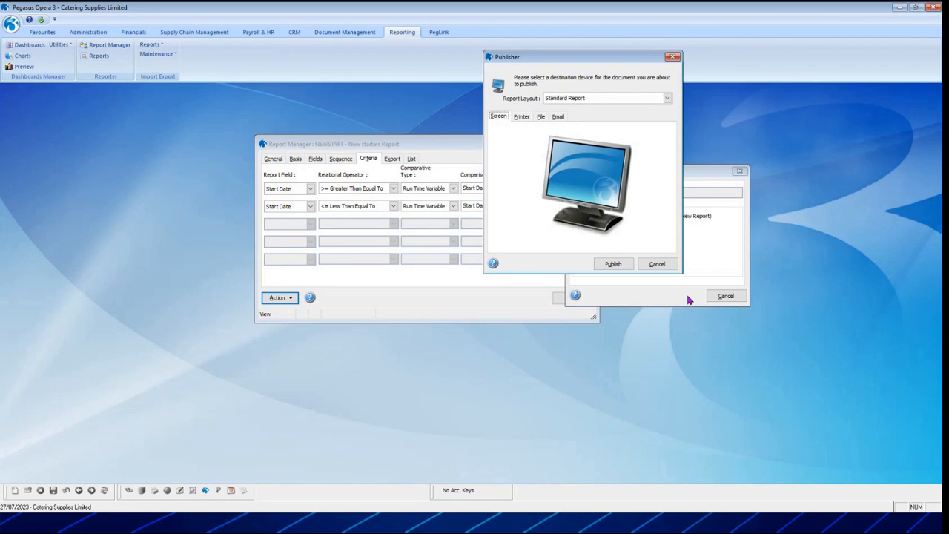
# Publish the date-limited New starters Report to screen and close its preview.
pyautogui.click(603, 266)
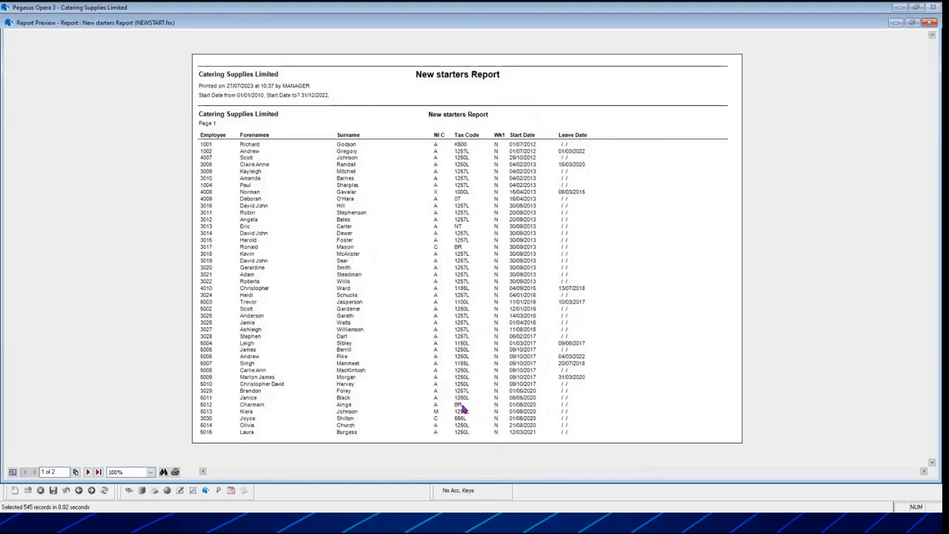
pyautogui.click(931, 25)
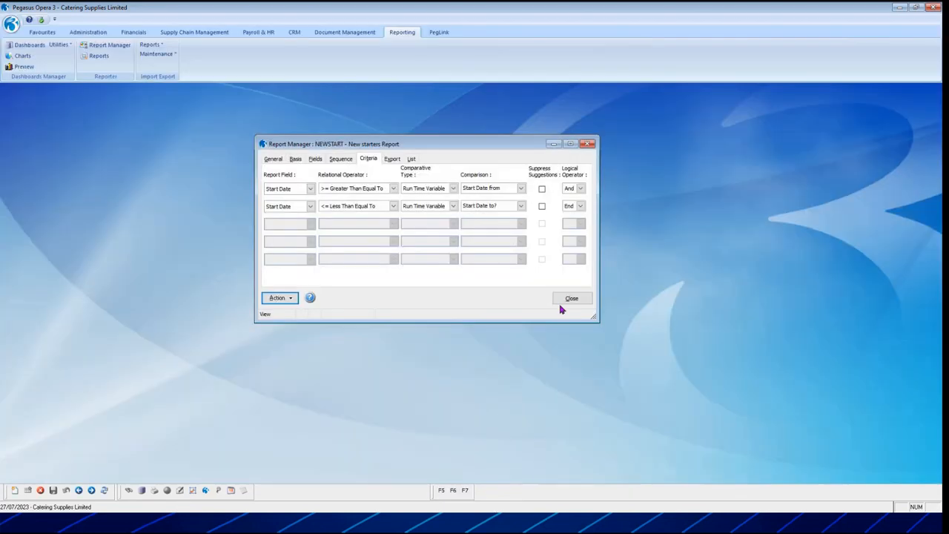
# Run the Sales budget report from the Nominal reports in Financials.
pyautogui.click(279, 297)
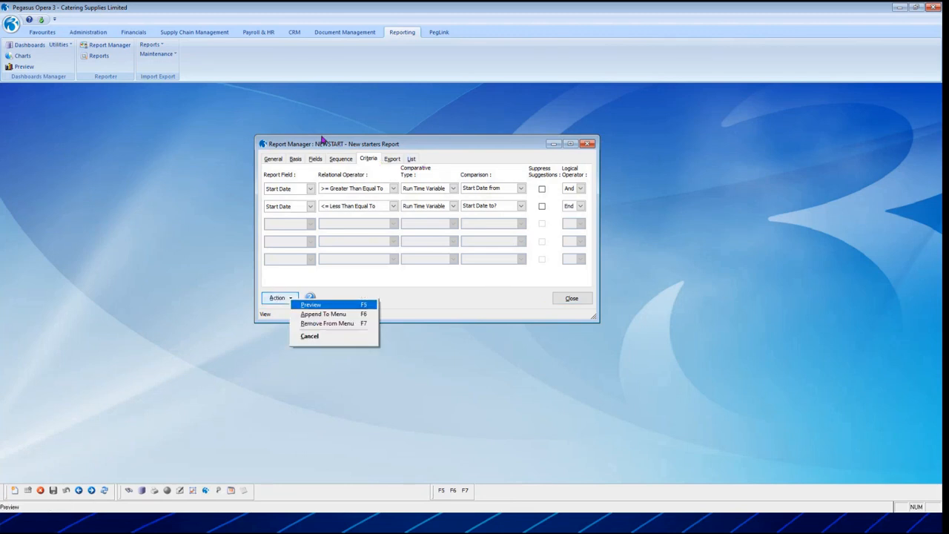
pyautogui.click(321, 318)
pyautogui.click(135, 33)
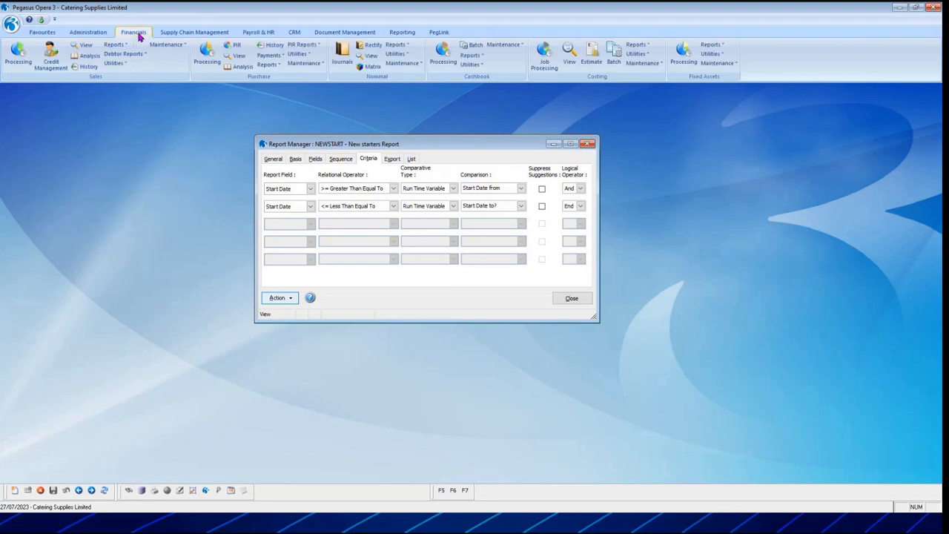
pyautogui.click(396, 44)
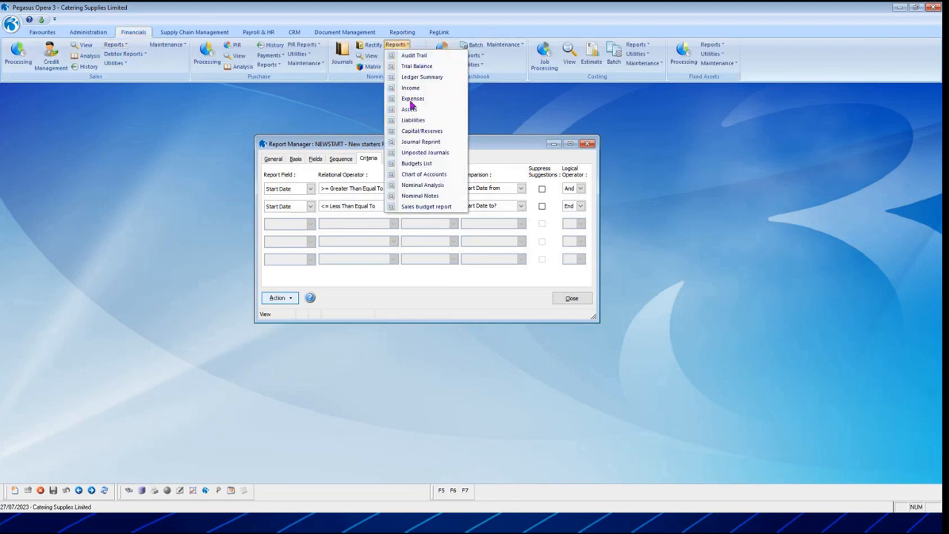
pyautogui.click(427, 206)
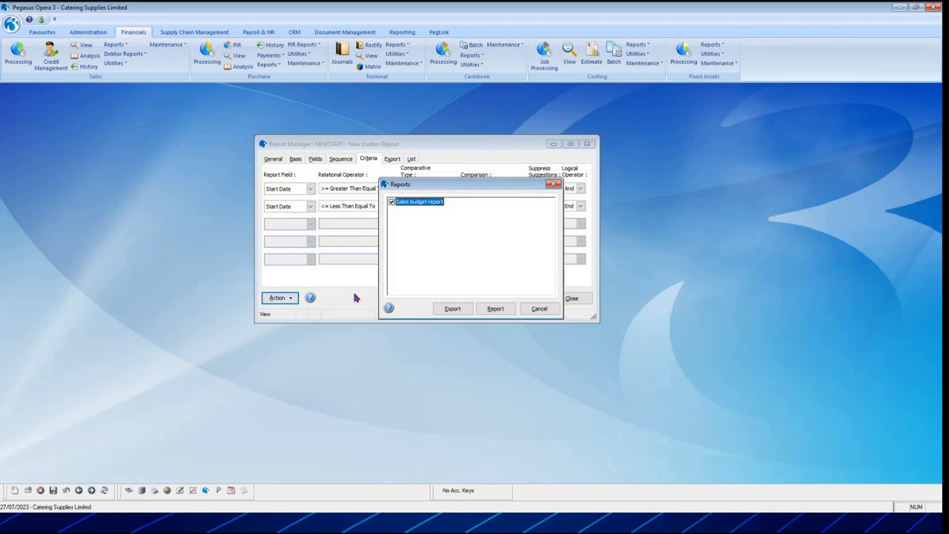
pyautogui.click(502, 313)
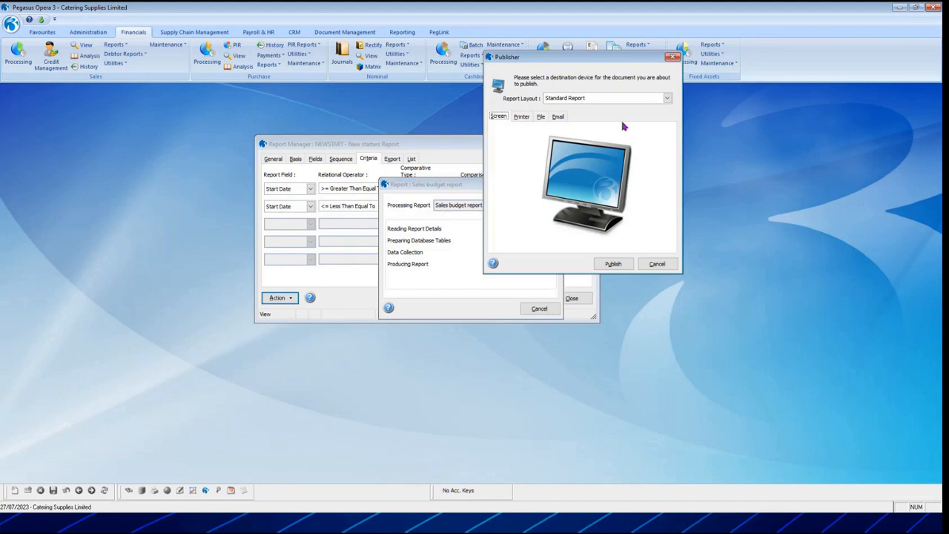
# Set the Sales budget report's layout to Excel Report.
pyautogui.click(595, 100)
pyautogui.click(594, 103)
pyautogui.click(574, 101)
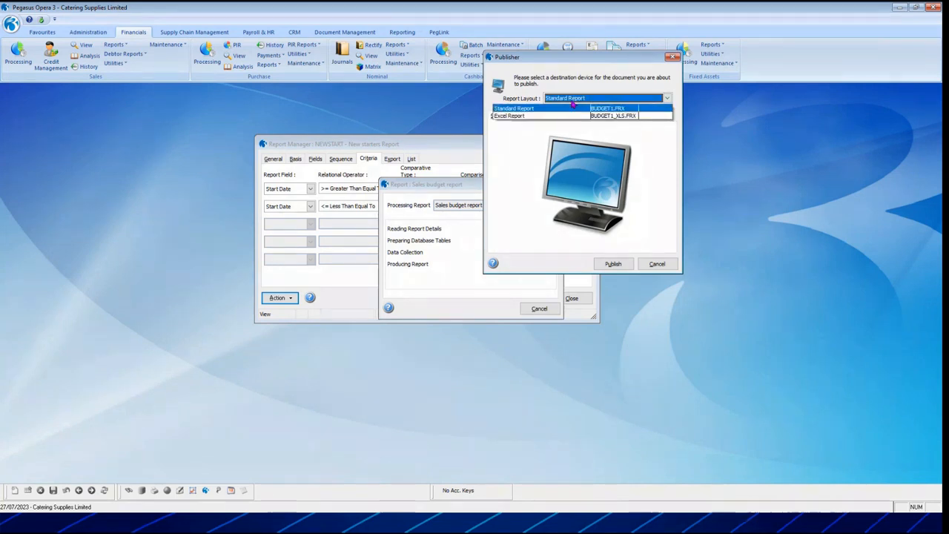
pyautogui.click(567, 114)
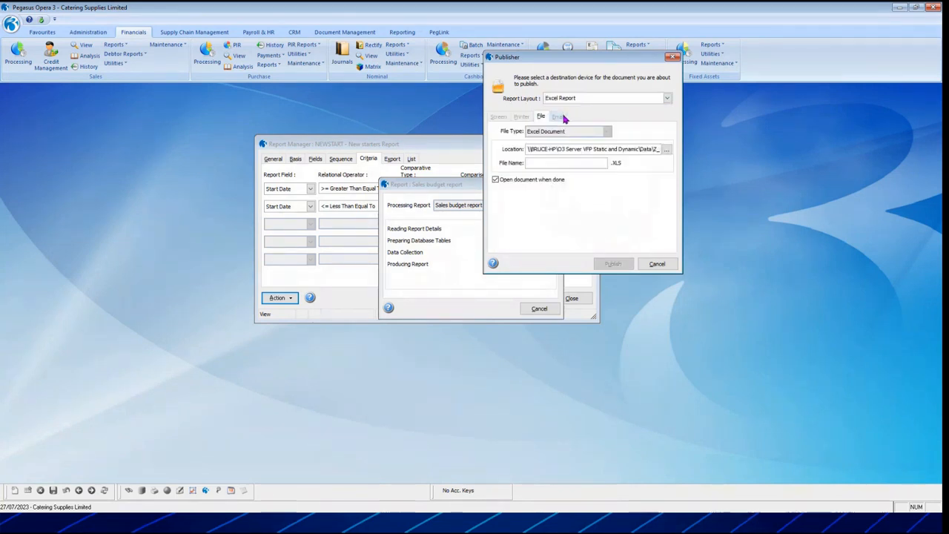
# Publish the Sales budget report to an Excel file named BUDGET1, overwriting the existing file.
pyautogui.write('BUD')
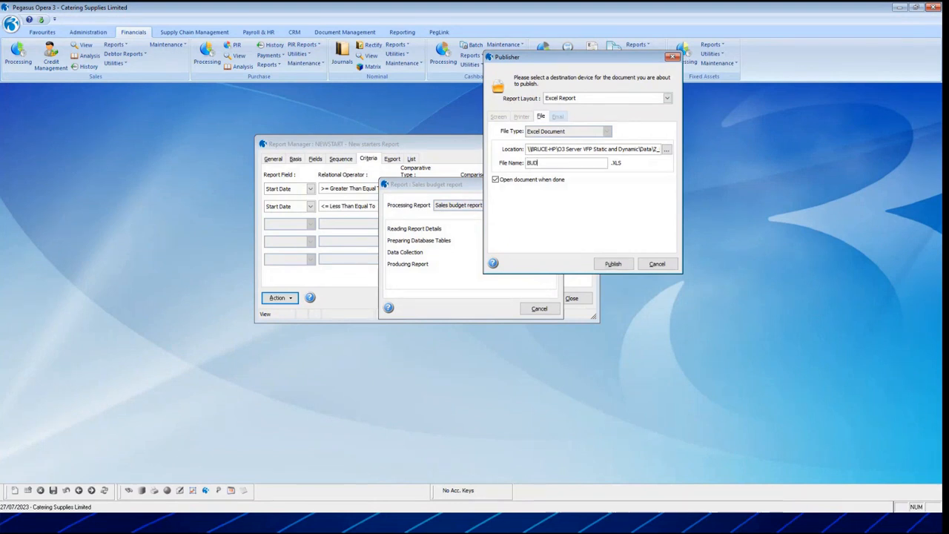
pyautogui.write('GET1')
pyautogui.press('Return')
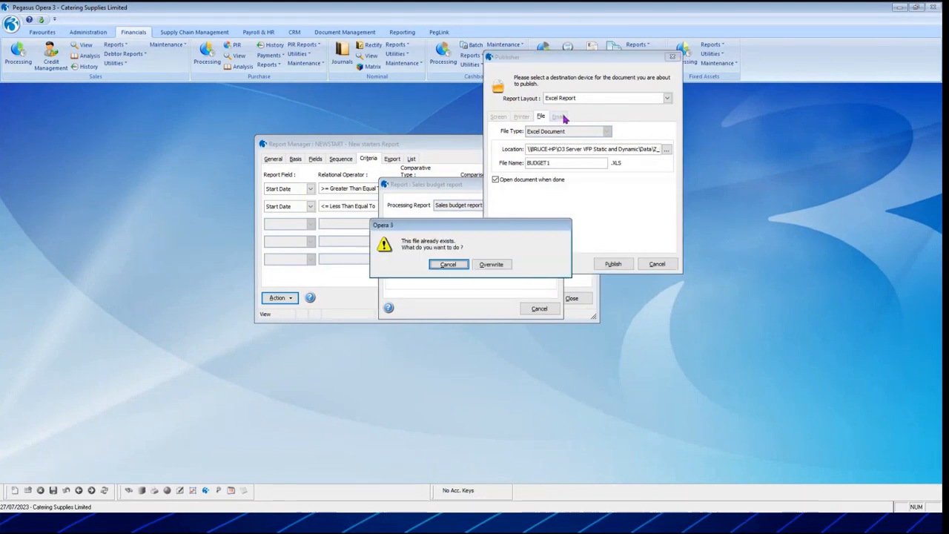
pyautogui.click(491, 264)
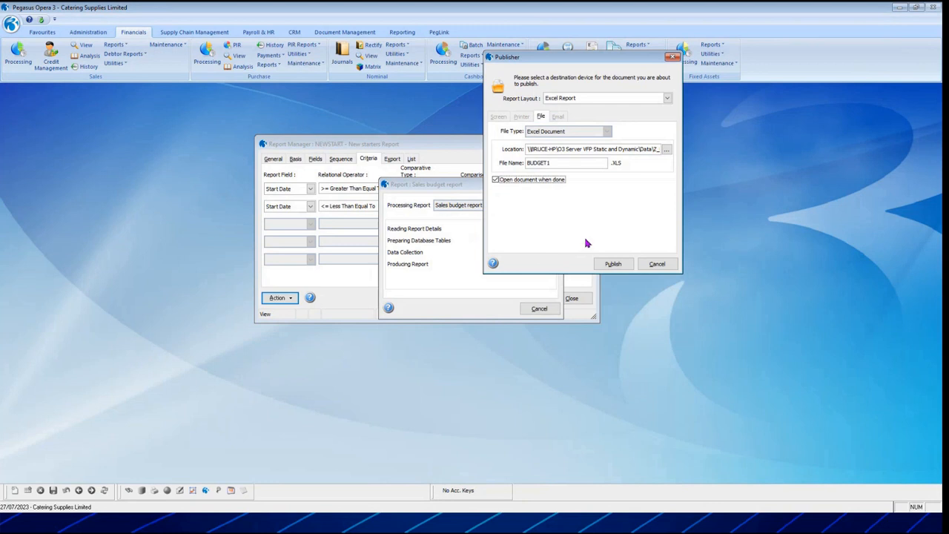
pyautogui.click(611, 265)
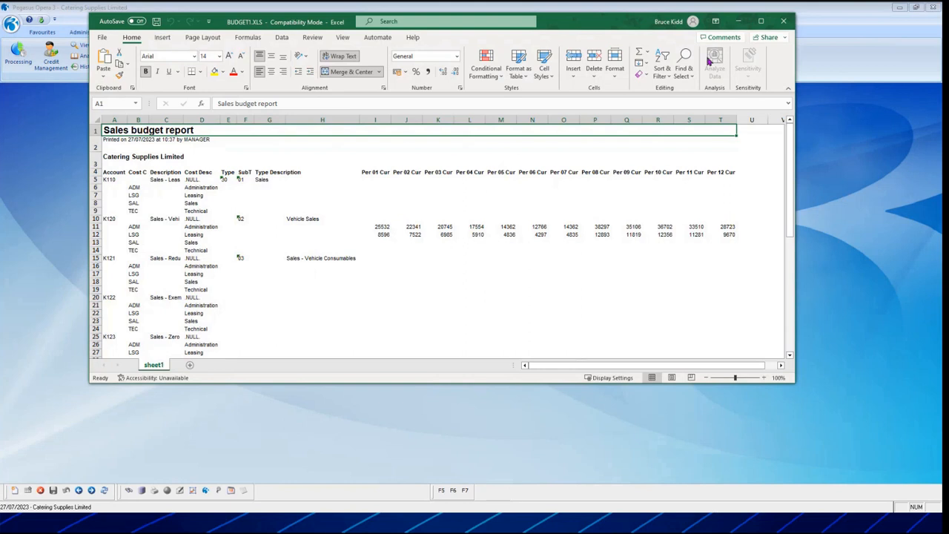
# Examine the account, cost centre and period budget columns of BUDGET1.XLS in a maximised Excel window, and close the workbook.
pyautogui.click(760, 23)
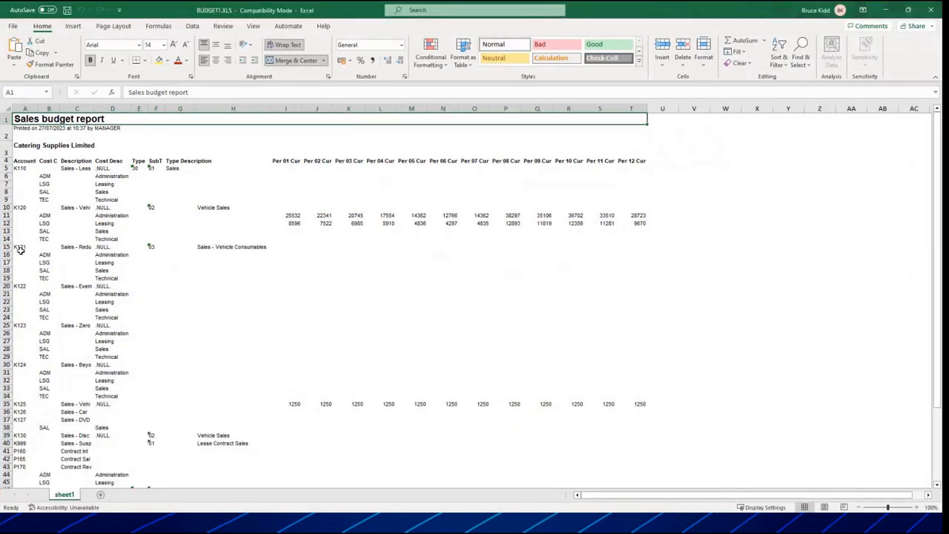
pyautogui.moveTo(280, 208); pyautogui.dragTo(689, 224)
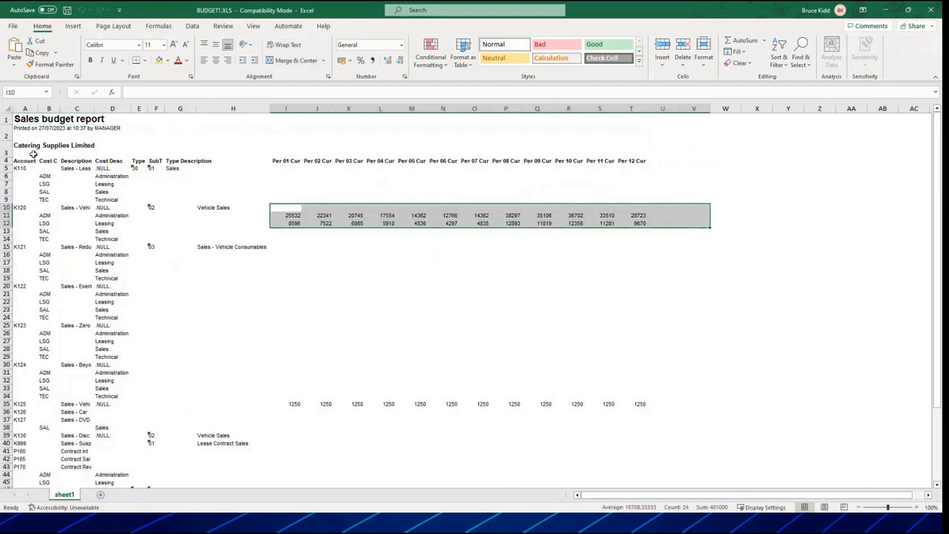
pyautogui.moveTo(25, 168); pyautogui.dragTo(51, 427)
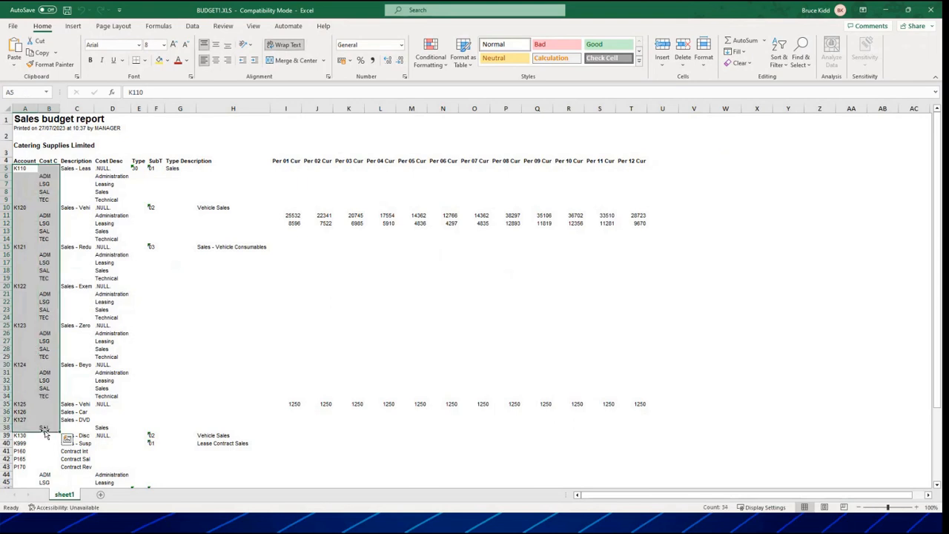
pyautogui.scroll(-6, 51, 422)
pyautogui.scroll(-1, 53, 422)
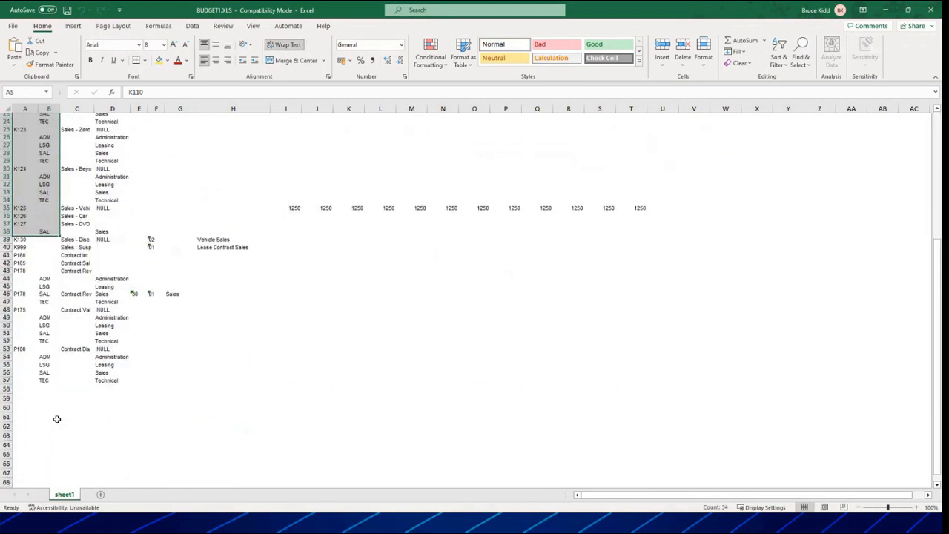
pyautogui.scroll(8, 56, 419)
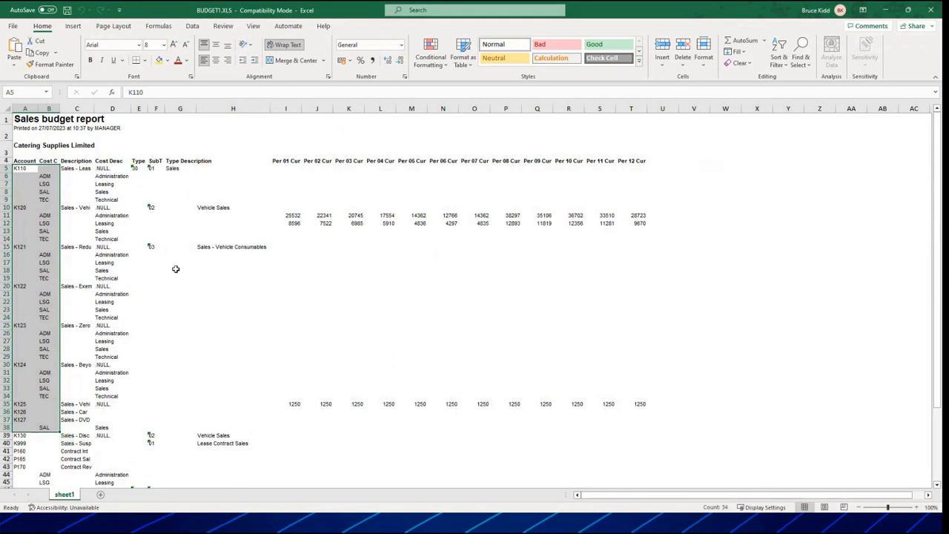
pyautogui.click(931, 9)
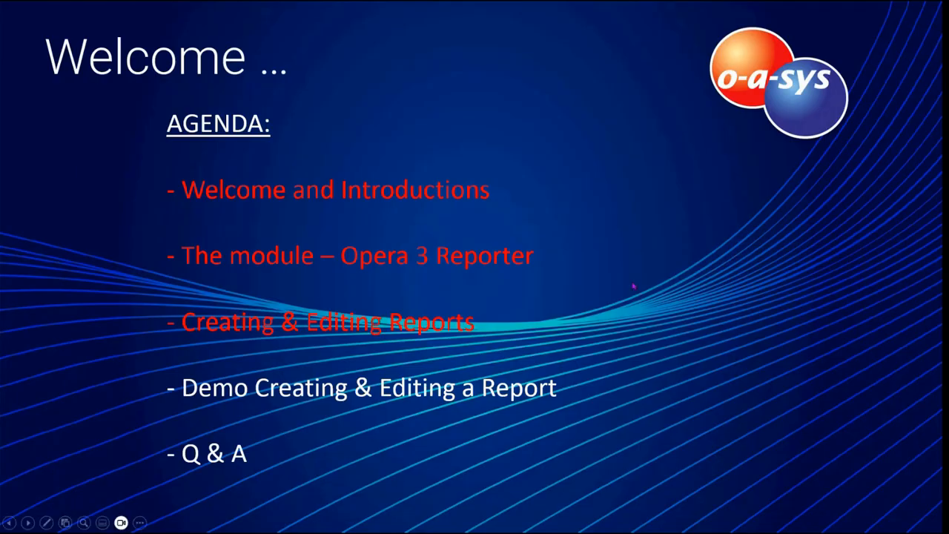
pyautogui.press('Right')
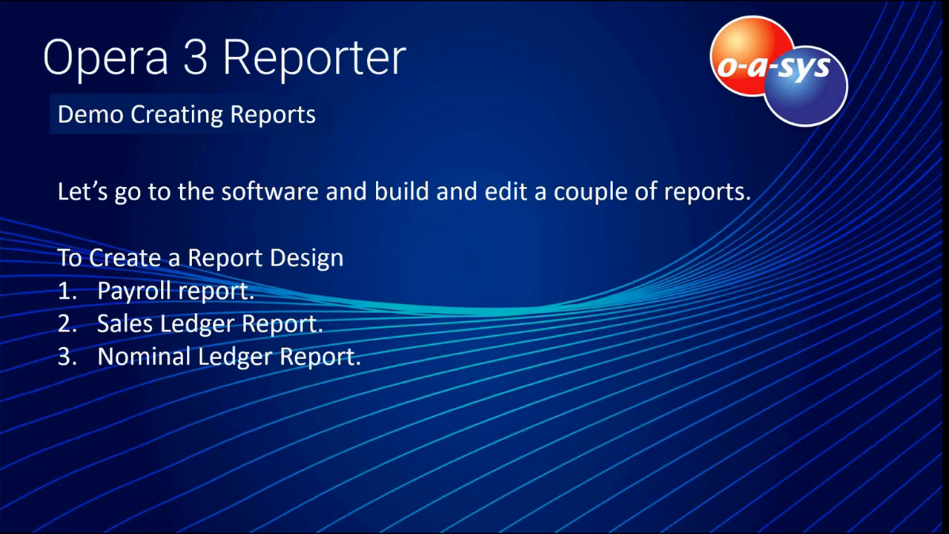
pyautogui.press('Right')
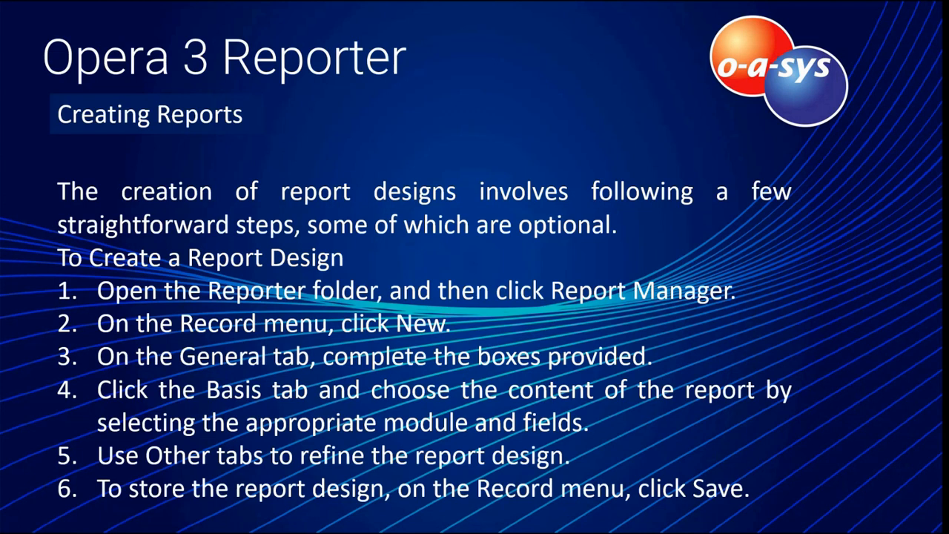
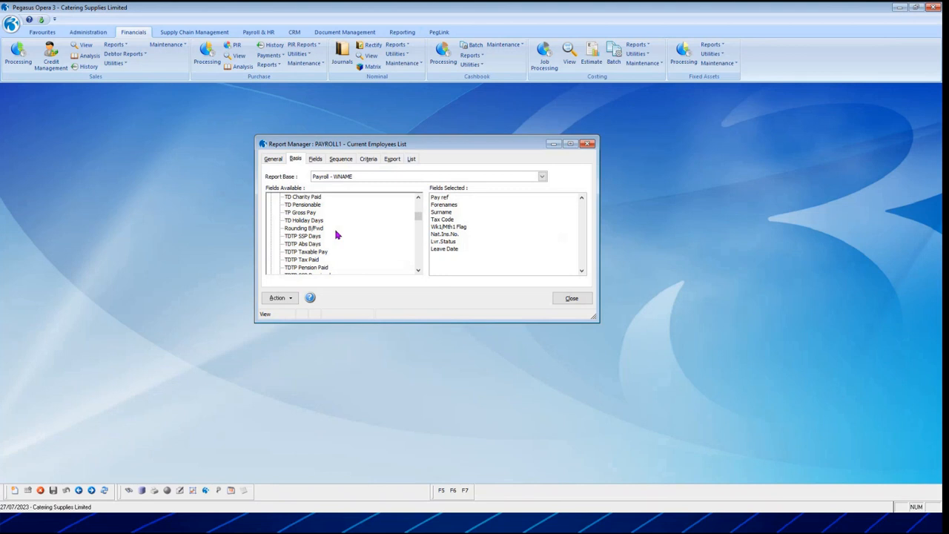
# Examine the available payroll fields of the WNAME report base for the PAYROLL1 report.
pyautogui.scroll(-3, 335, 234)
pyautogui.scroll(-2, 335, 236)
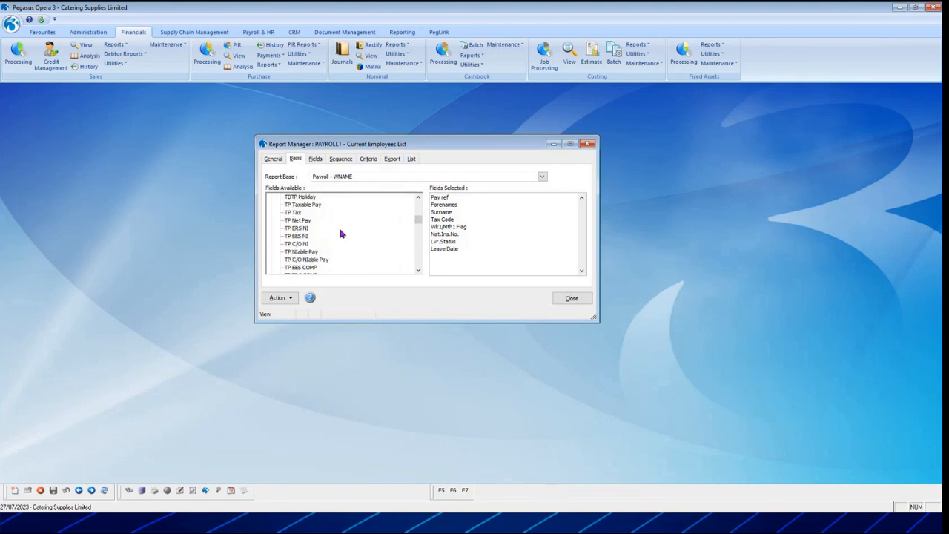
pyautogui.scroll(-2, 327, 238)
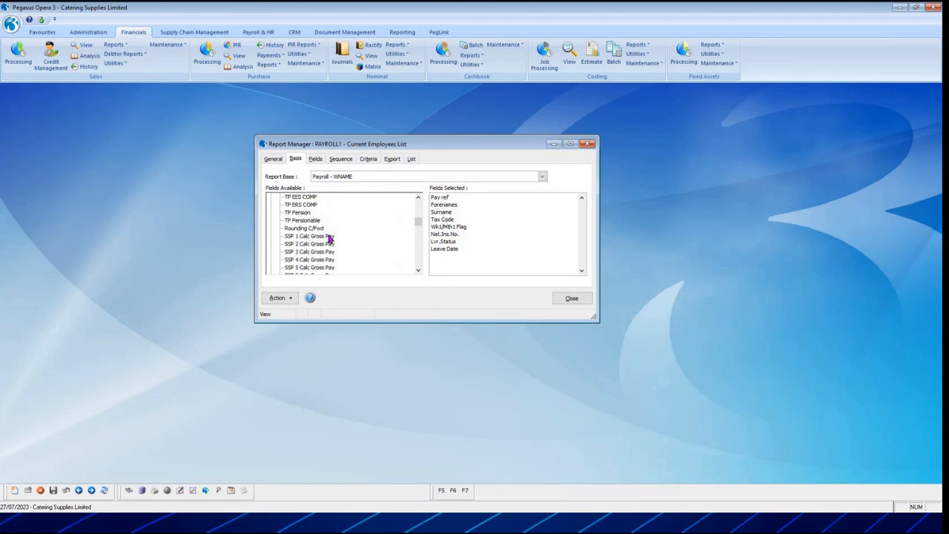
pyautogui.scroll(5, 329, 238)
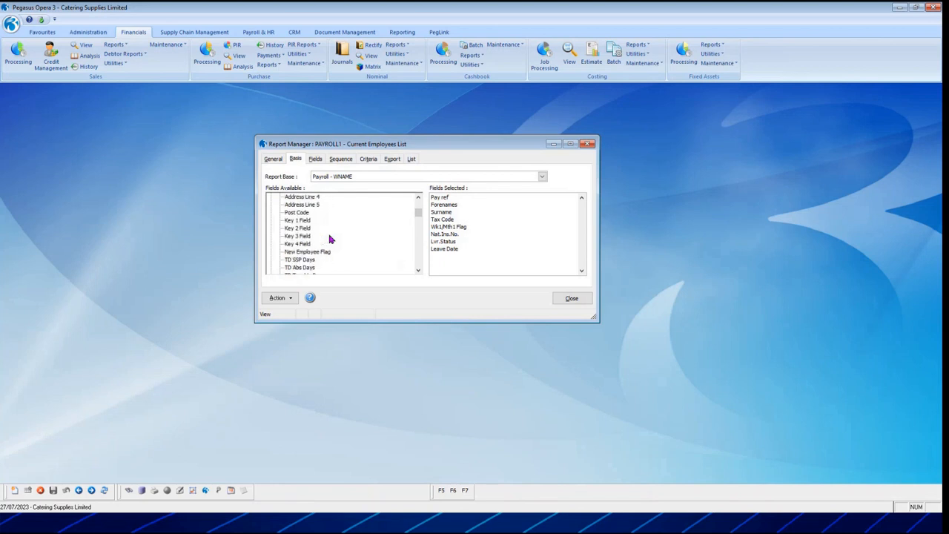
pyautogui.scroll(-6, 331, 239)
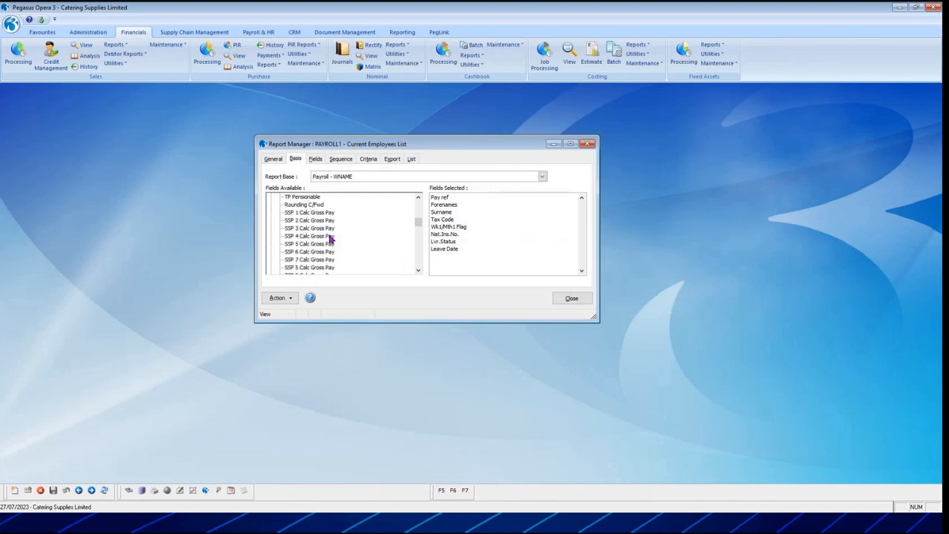
pyautogui.scroll(-3, 330, 238)
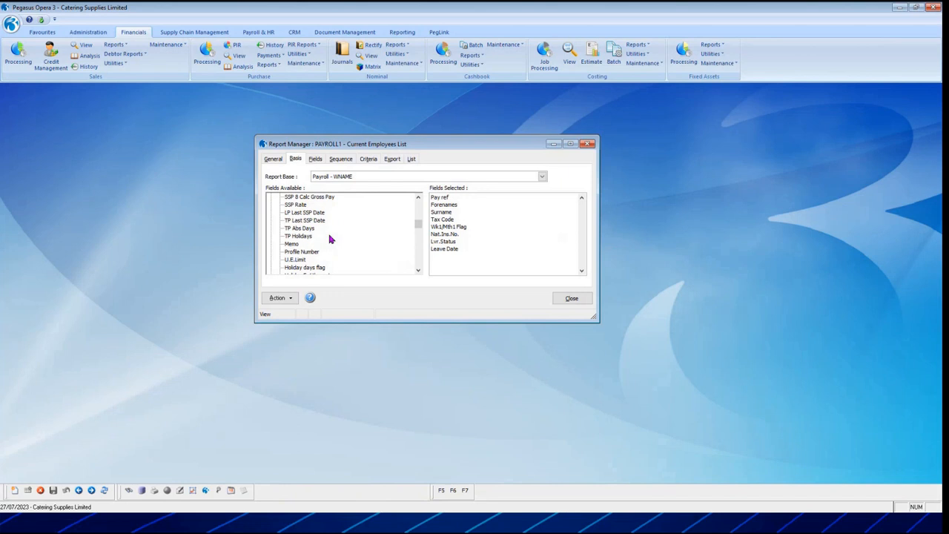
pyautogui.scroll(4, 331, 239)
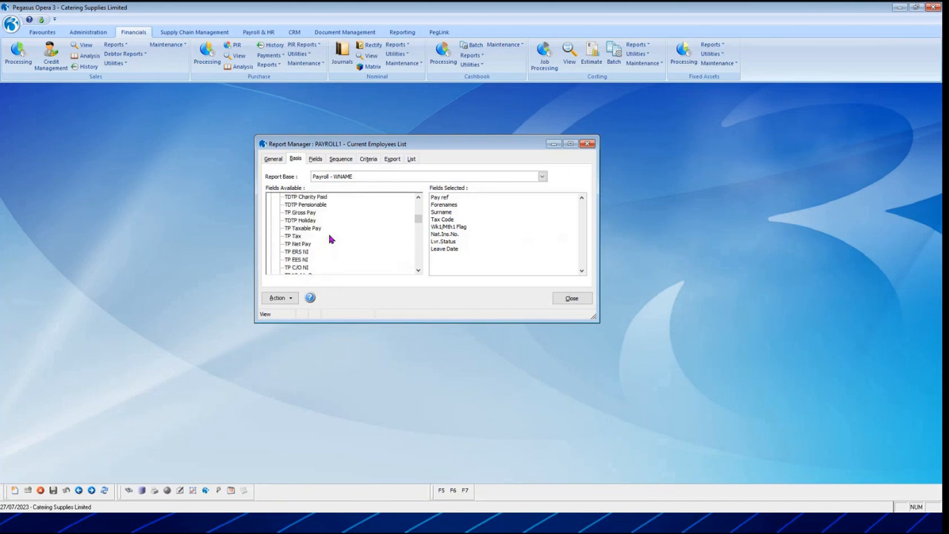
pyautogui.scroll(3, 330, 239)
pyautogui.scroll(5, 330, 238)
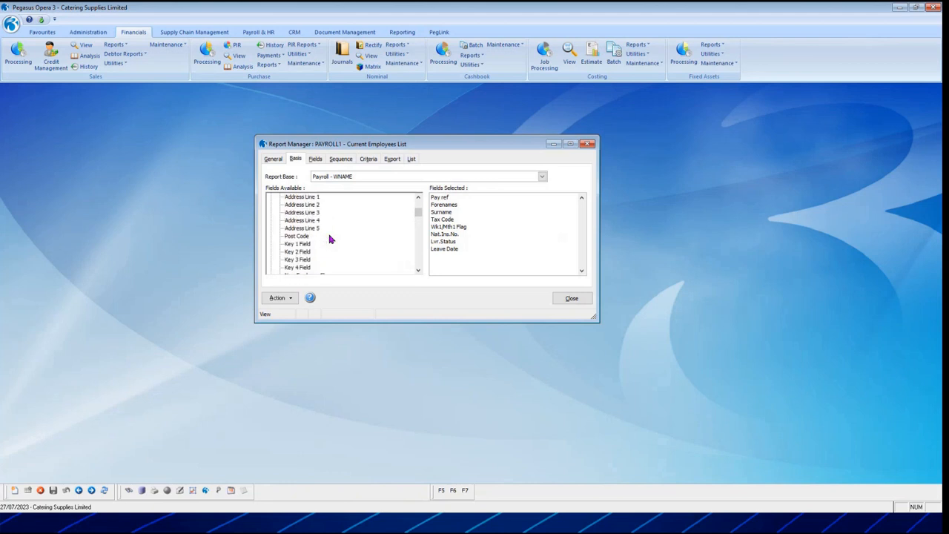
pyautogui.scroll(8, 331, 239)
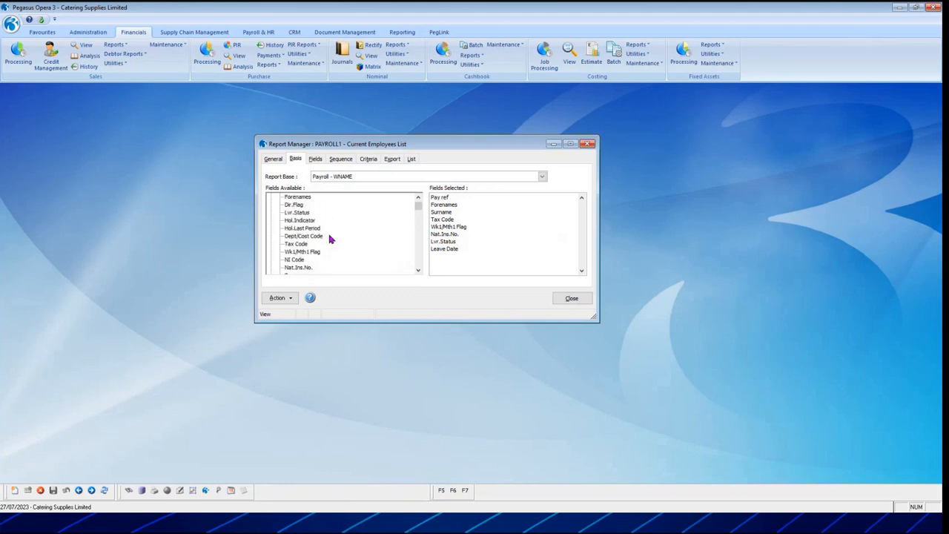
# Change the PAYROLL1 report base to Payroll - Transactions and expand the Transactions field group.
pyautogui.click(360, 176)
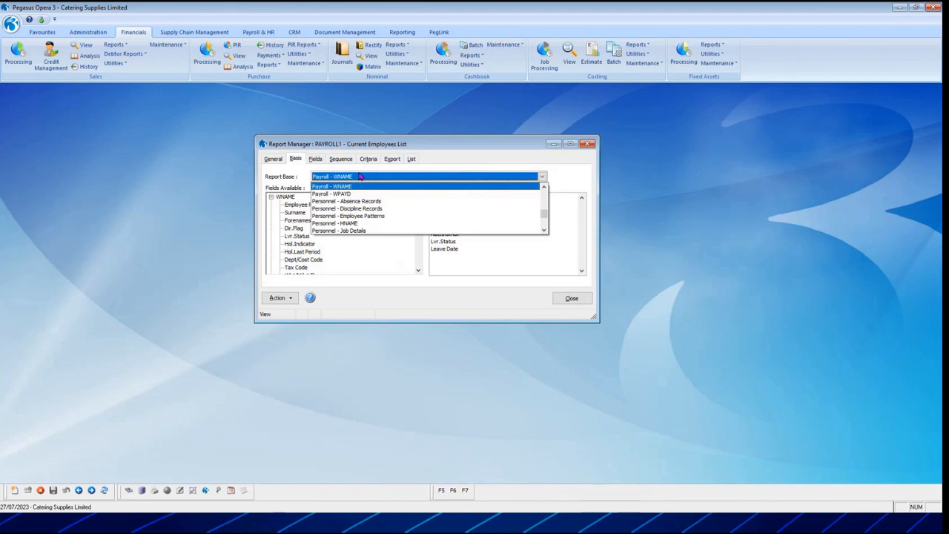
pyautogui.click(360, 177)
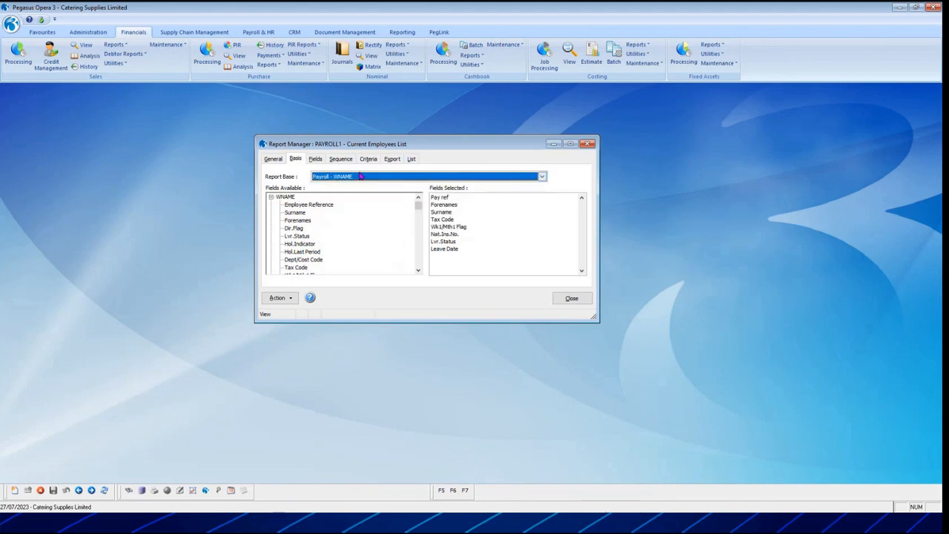
pyautogui.click(360, 176)
pyautogui.click(545, 232)
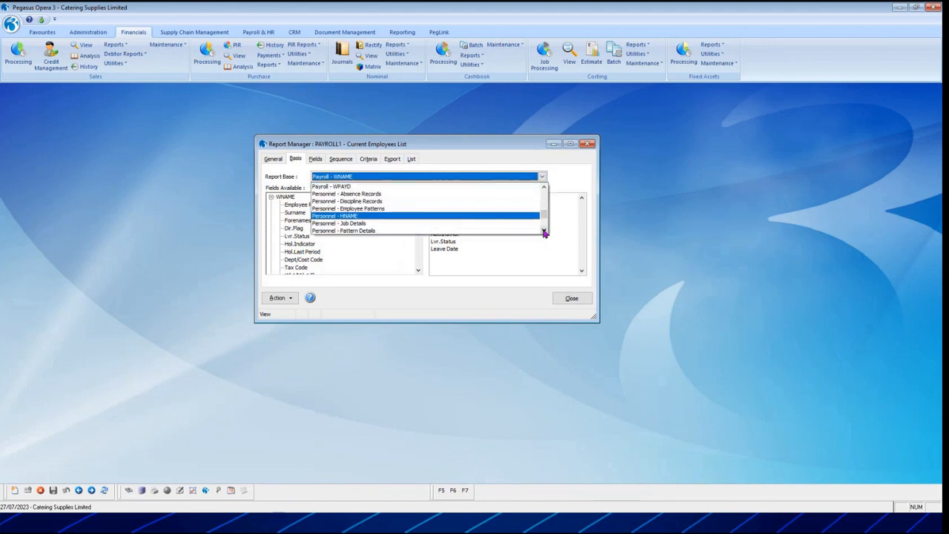
pyautogui.click(545, 232)
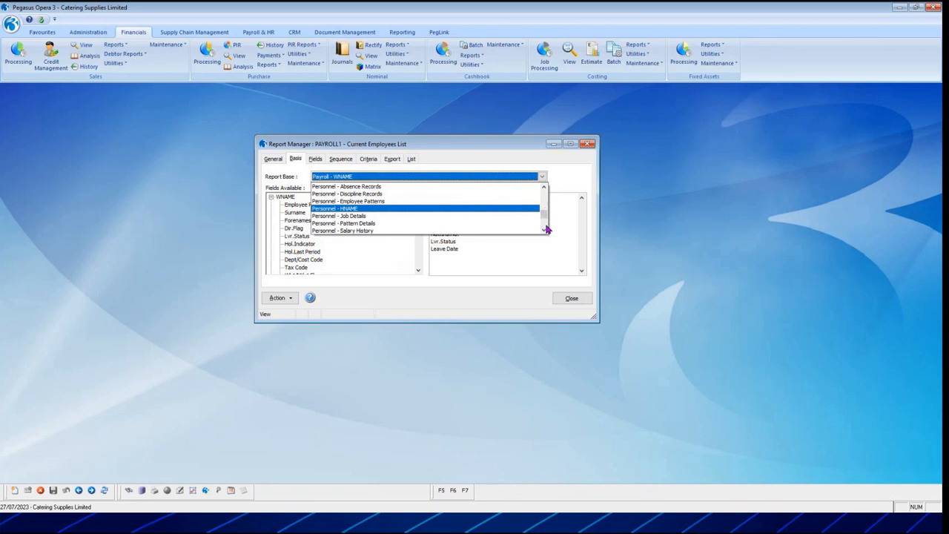
pyautogui.click(545, 205)
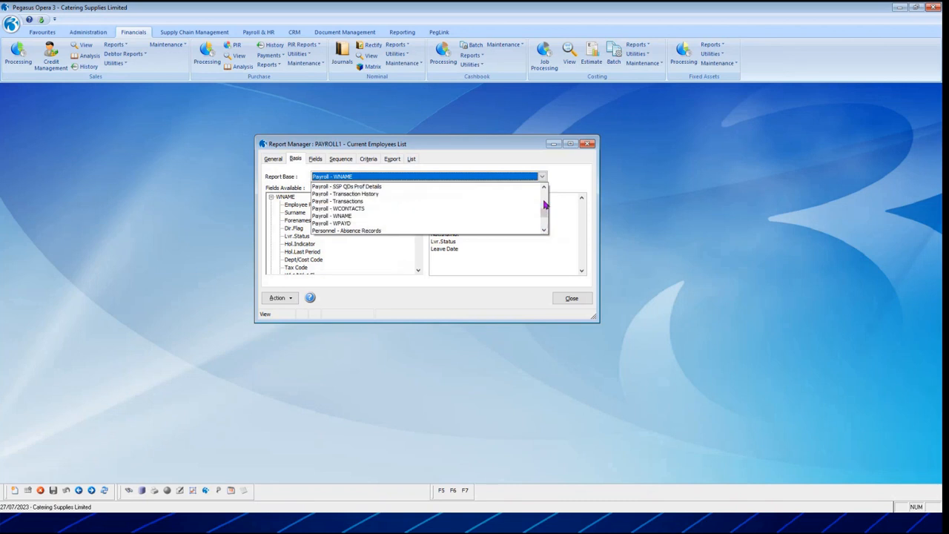
pyautogui.click(418, 208)
pyautogui.click(271, 198)
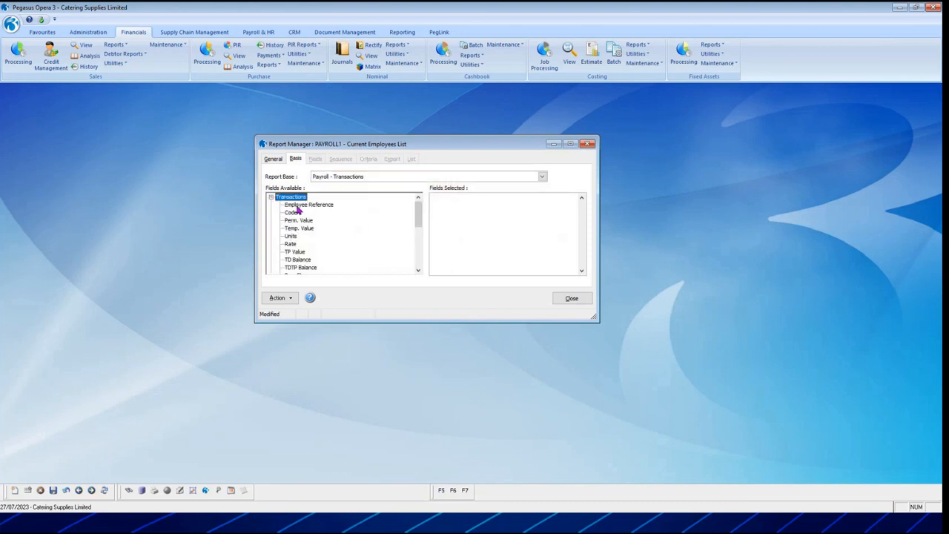
# Add the Employee Reference, Code, Perm. Value and Temp. Value fields to the report.
pyautogui.doubleClick(299, 205)
pyautogui.doubleClick(295, 212)
pyautogui.click(303, 221)
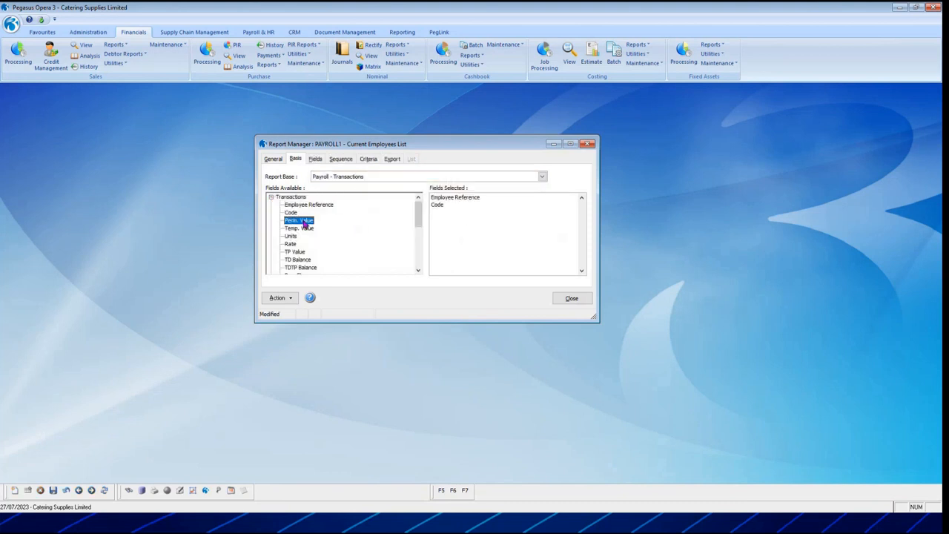
pyautogui.doubleClick(303, 221)
pyautogui.doubleClick(301, 228)
# Add Units followed by Rate to the selected fields, leaving only one Temp. Value field.
pyautogui.doubleClick(300, 229)
pyautogui.doubleClick(291, 243)
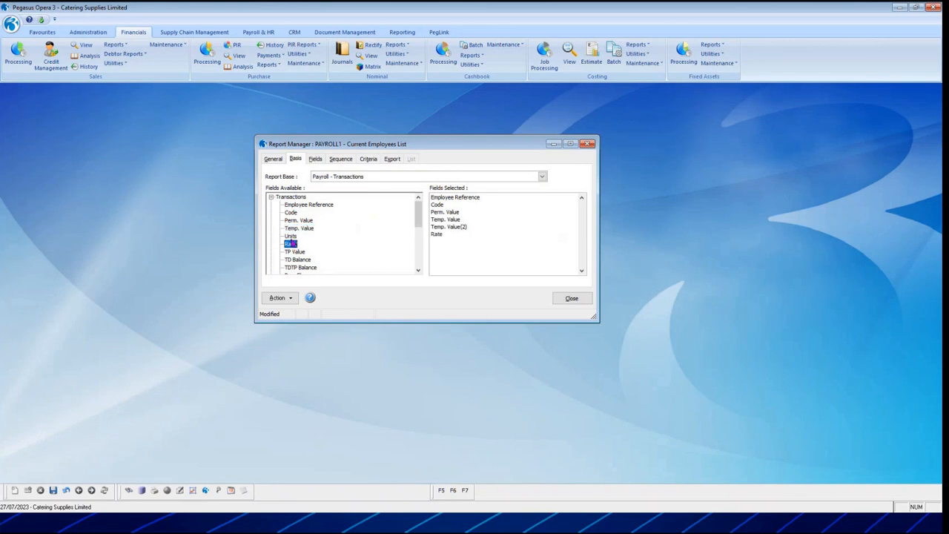
pyautogui.doubleClick(290, 236)
pyautogui.doubleClick(463, 227)
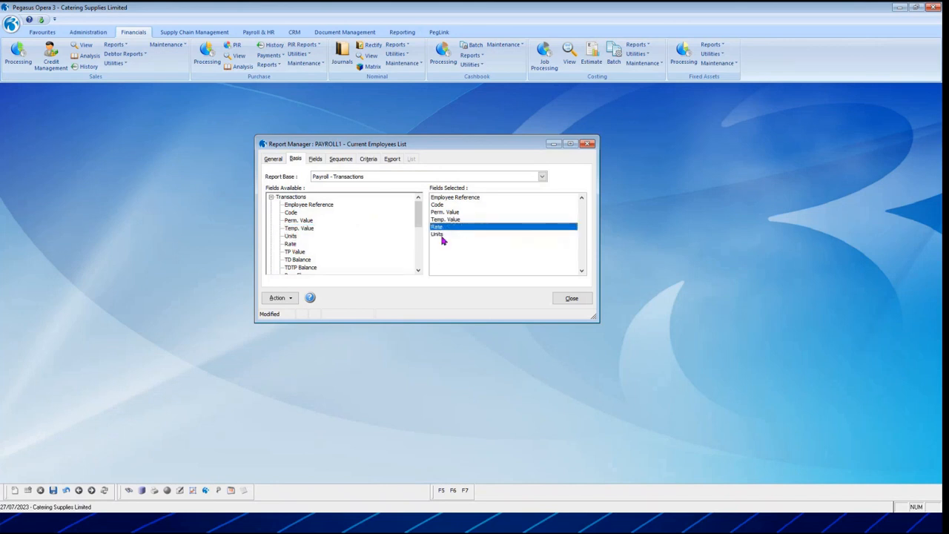
pyautogui.doubleClick(439, 229)
pyautogui.doubleClick(296, 244)
# Add the TP Value, TD Balance and TDTP Balance fields to the report.
pyautogui.doubleClick(299, 253)
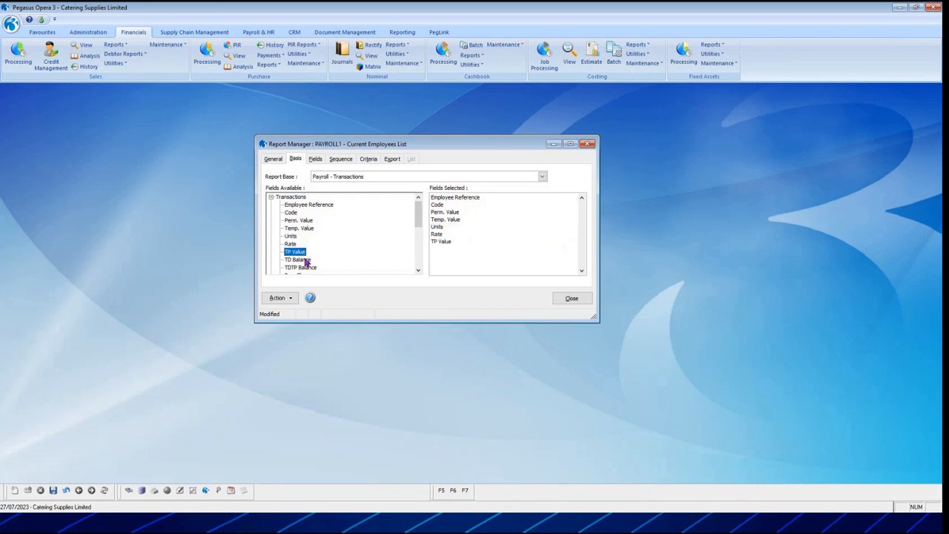
pyautogui.doubleClick(297, 260)
pyautogui.scroll(-3, 307, 244)
pyautogui.scroll(1, 327, 237)
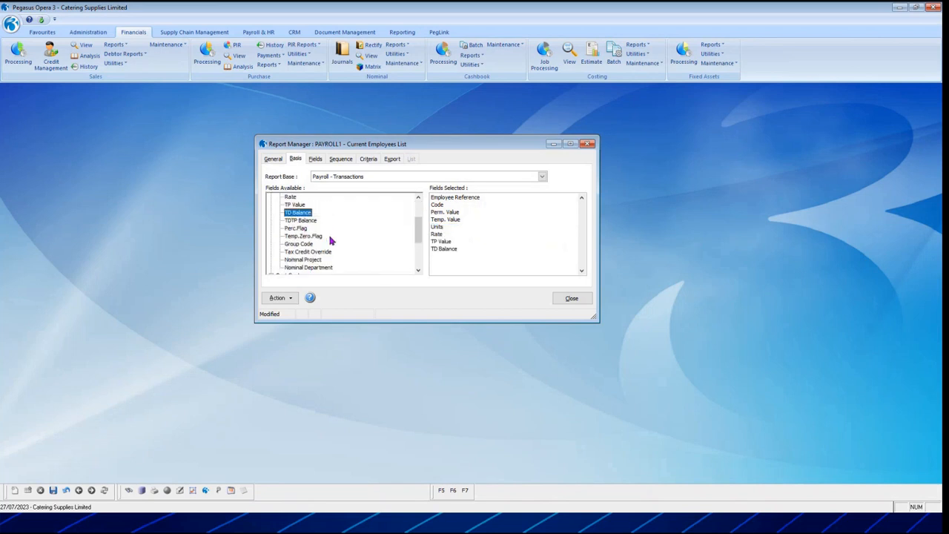
pyautogui.doubleClick(305, 220)
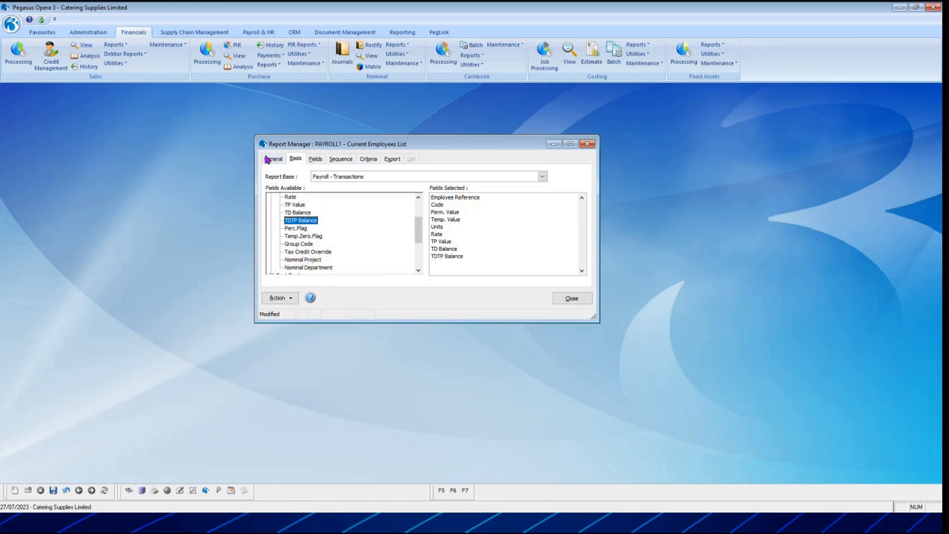
# Set the report's first sort key to Employee Reference.
pyautogui.click(316, 158)
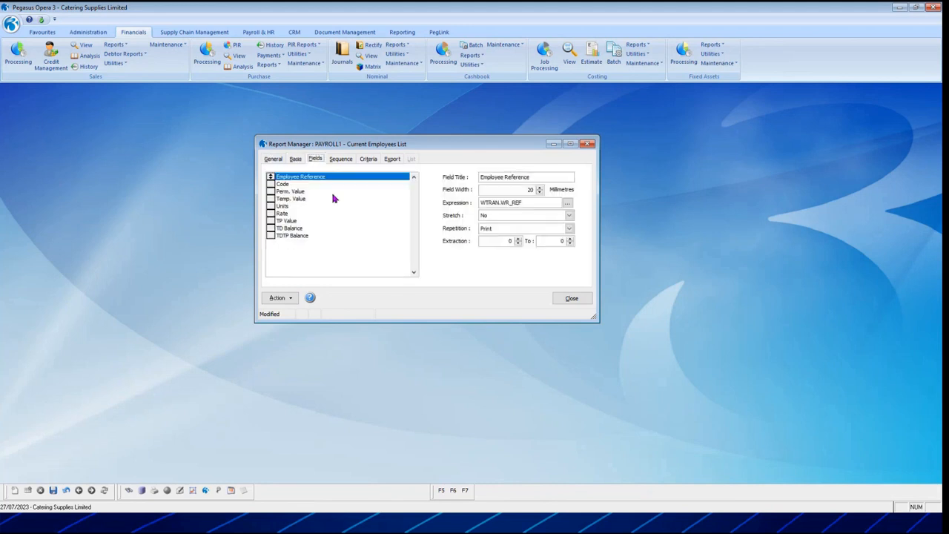
pyautogui.click(332, 160)
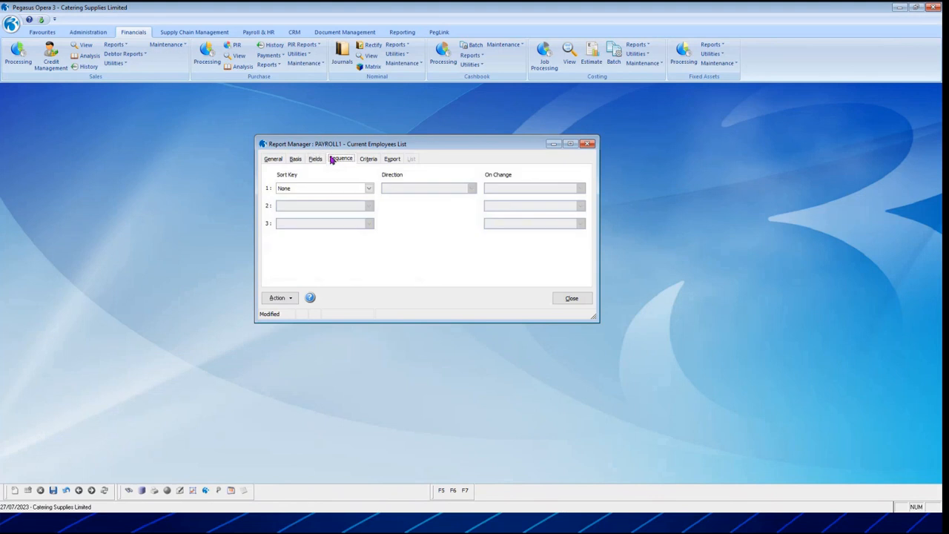
pyautogui.click(369, 189)
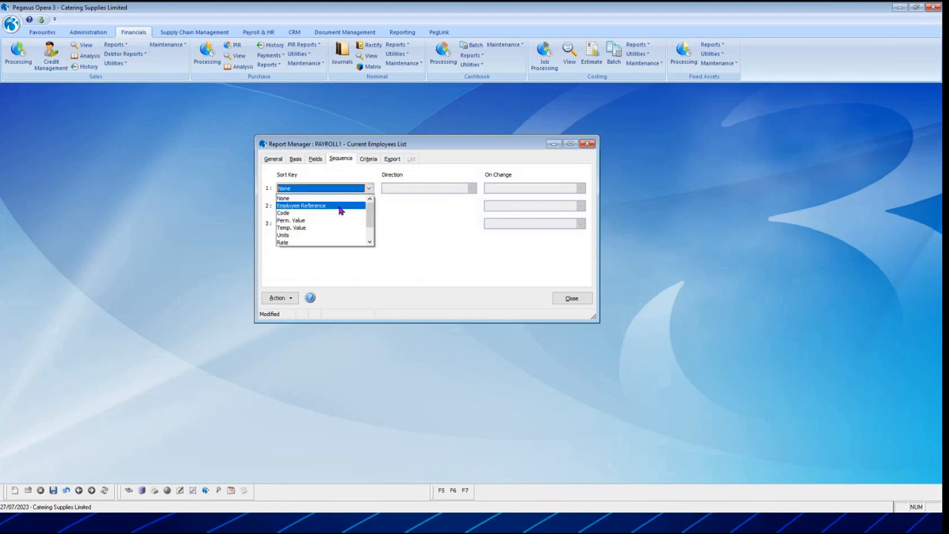
pyautogui.click(339, 206)
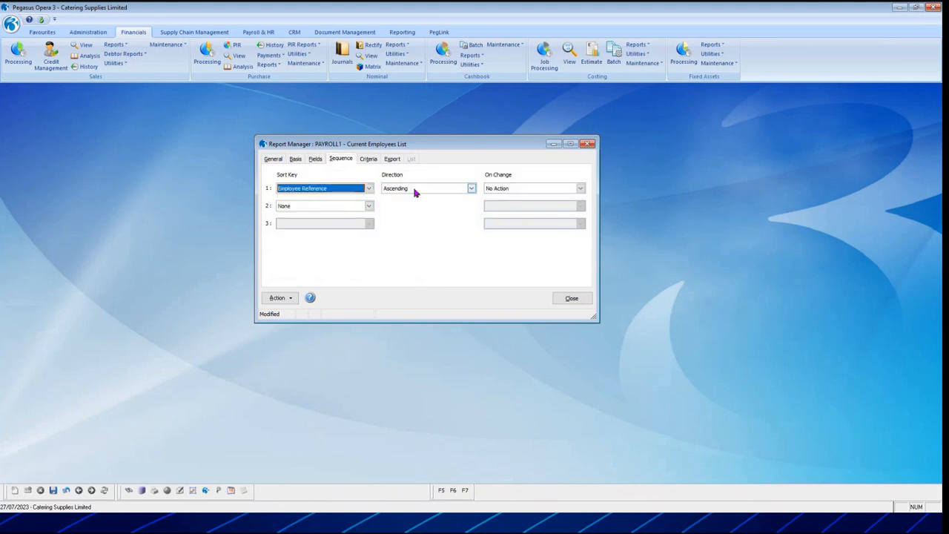
# Review the report's criteria, export and general settings, and save the PAYROLL1 report.
pyautogui.click(368, 160)
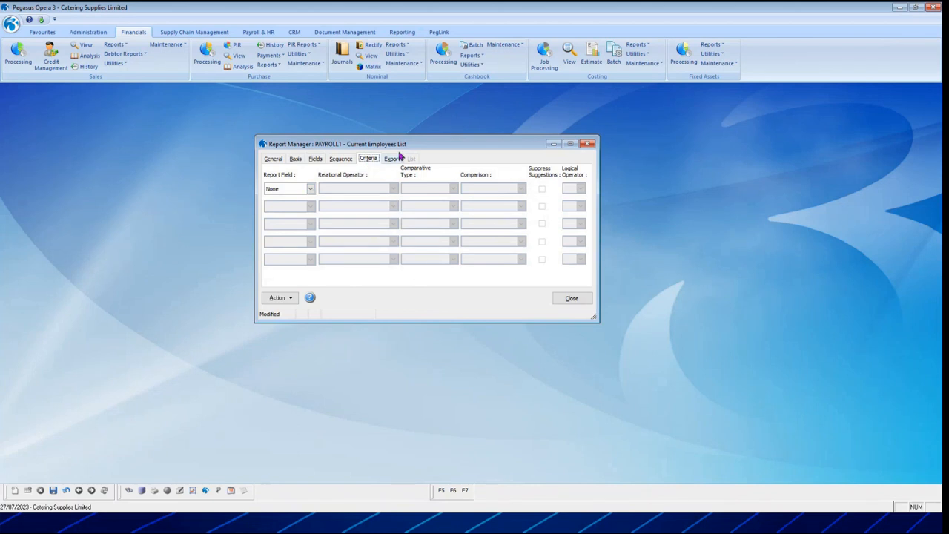
pyautogui.click(388, 159)
pyautogui.click(275, 158)
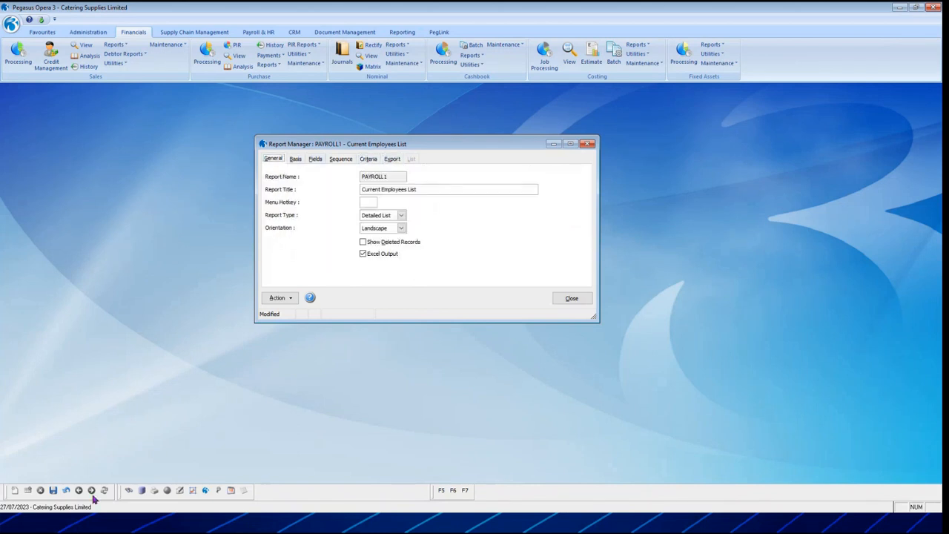
pyautogui.click(53, 490)
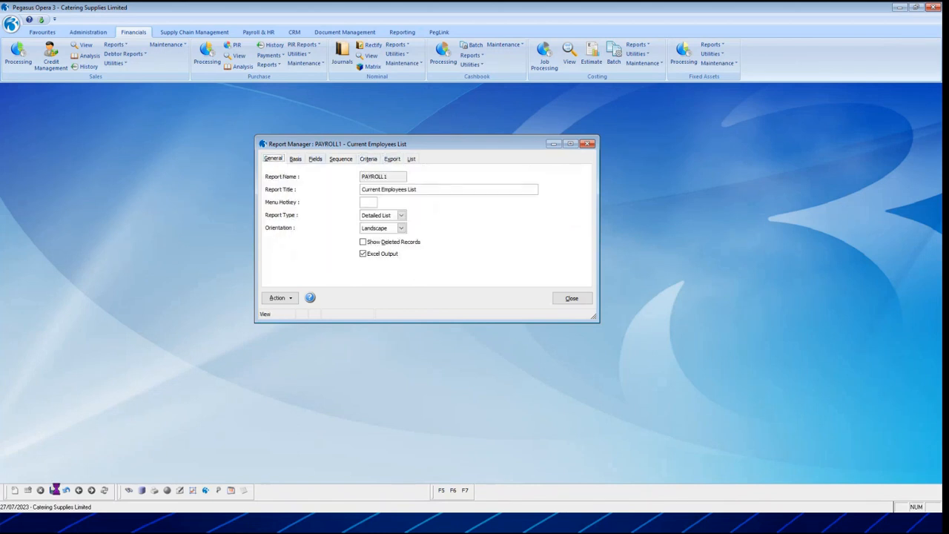
# Preview Current Employees List as a report and set its layout to Excel Report.
pyautogui.click(278, 298)
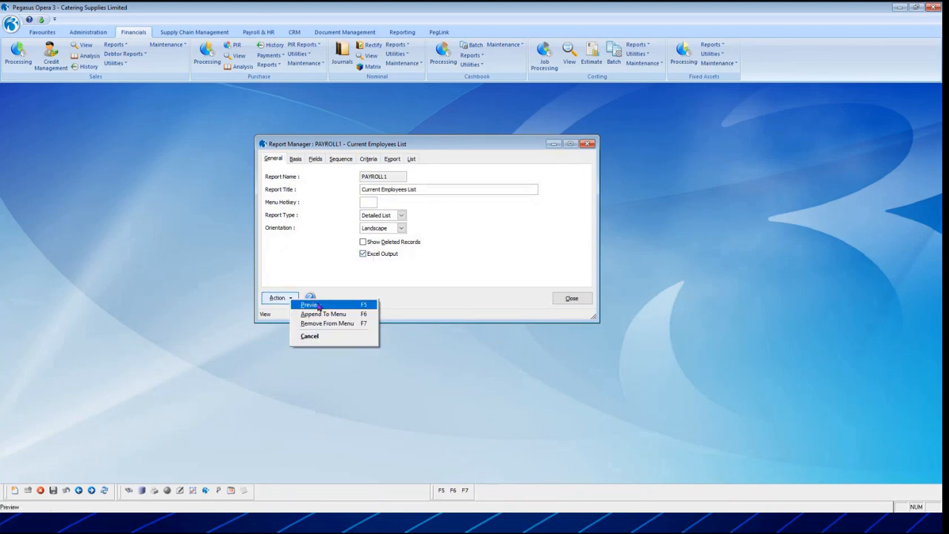
pyautogui.click(317, 305)
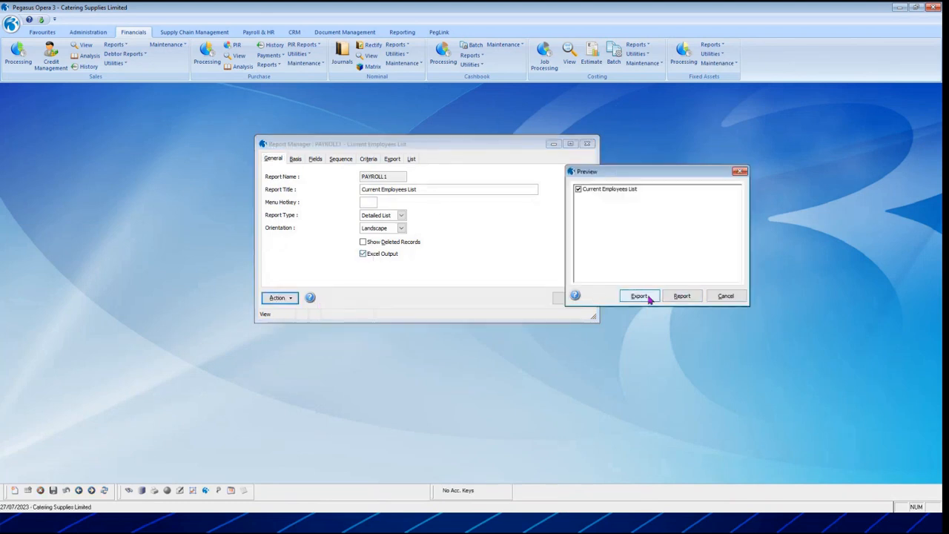
pyautogui.click(681, 296)
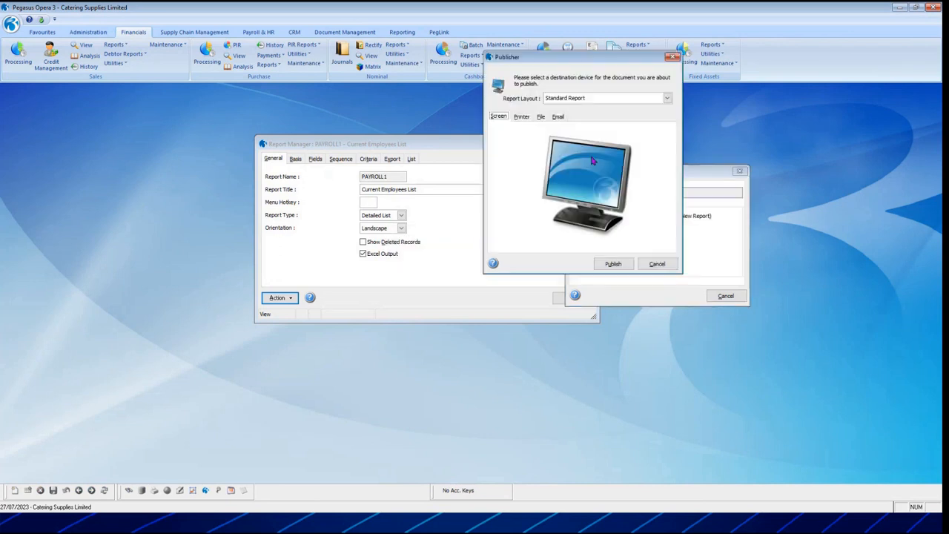
pyautogui.click(594, 98)
pyautogui.click(586, 116)
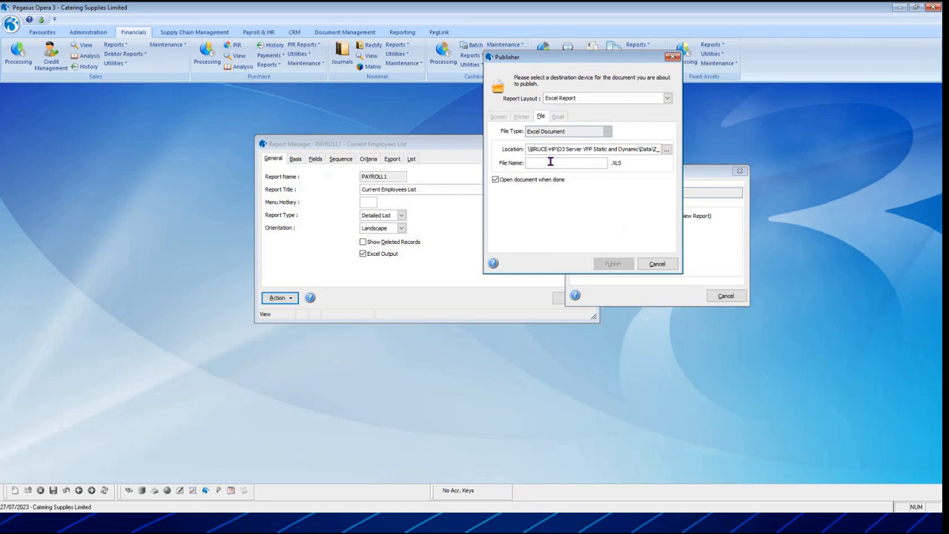
# Publish the Current Employees List to an Excel file named PAYROLL.
pyautogui.click(551, 162)
pyautogui.write('PAYROLL')
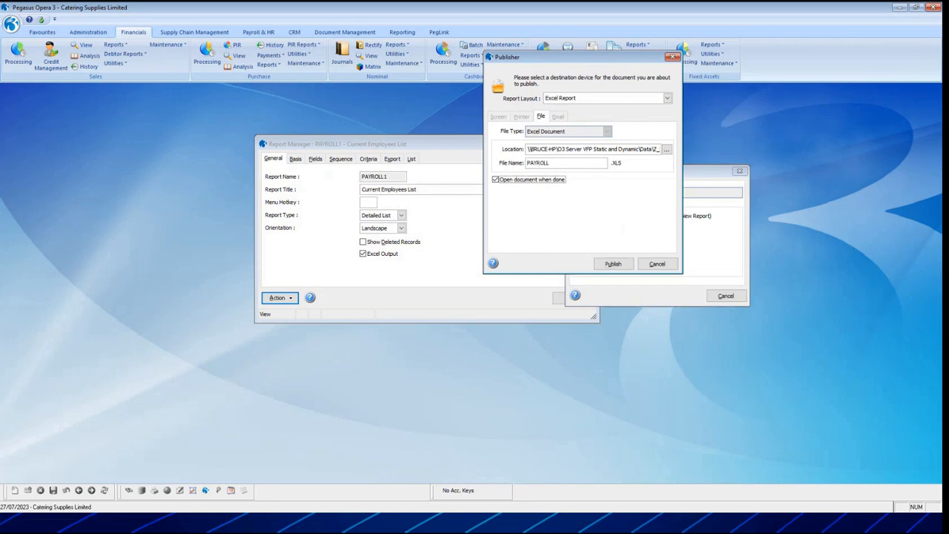
pyautogui.click(612, 264)
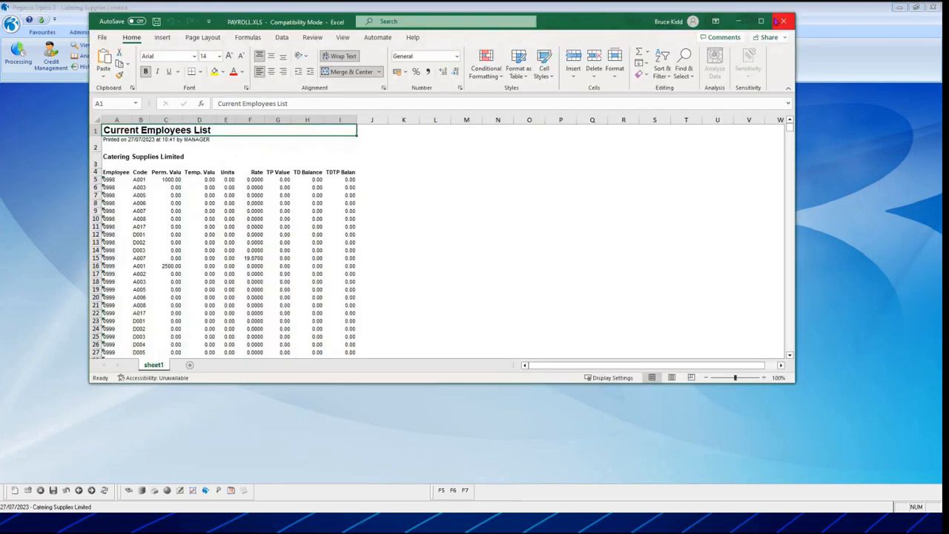
# Examine the columns and rows of the published PAYROLL workbook and the space available for further fields, and close the workbook.
pyautogui.click(761, 21)
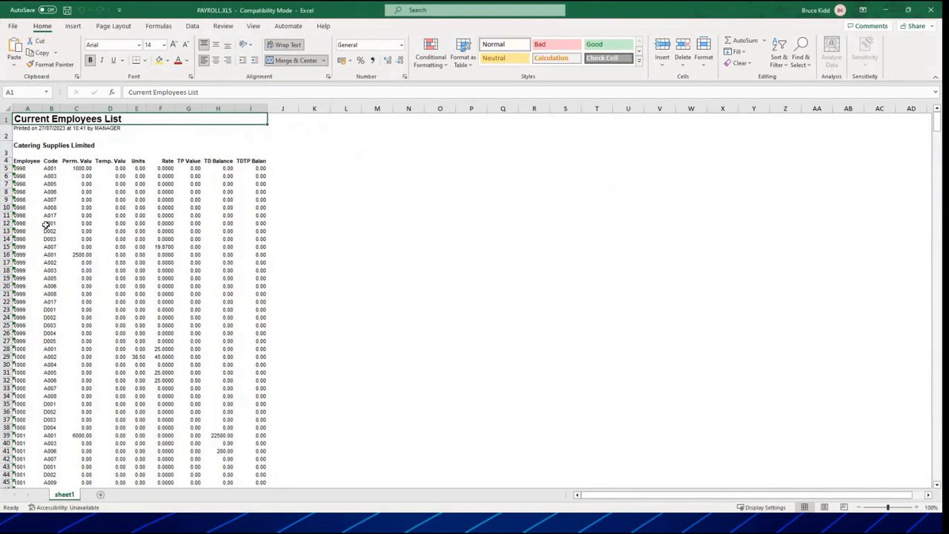
pyautogui.click(16, 162)
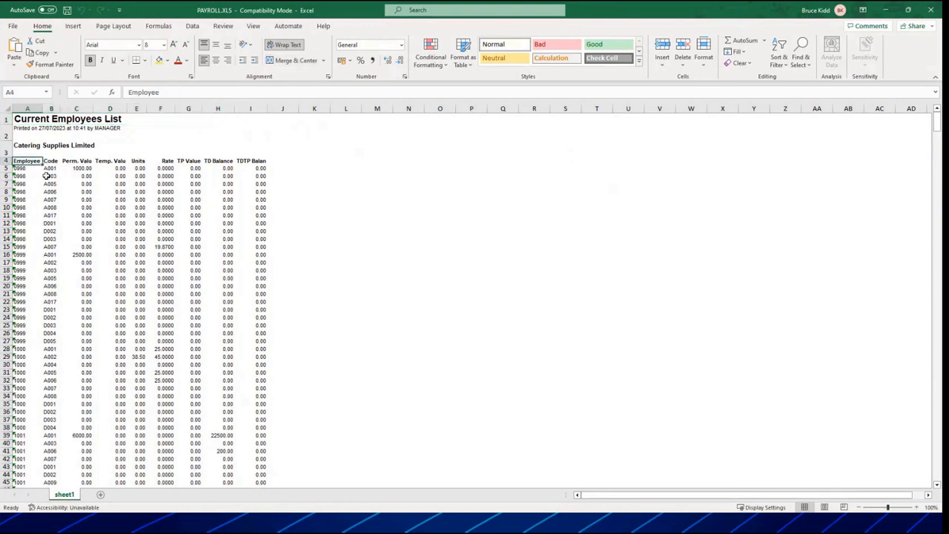
pyautogui.click(49, 169)
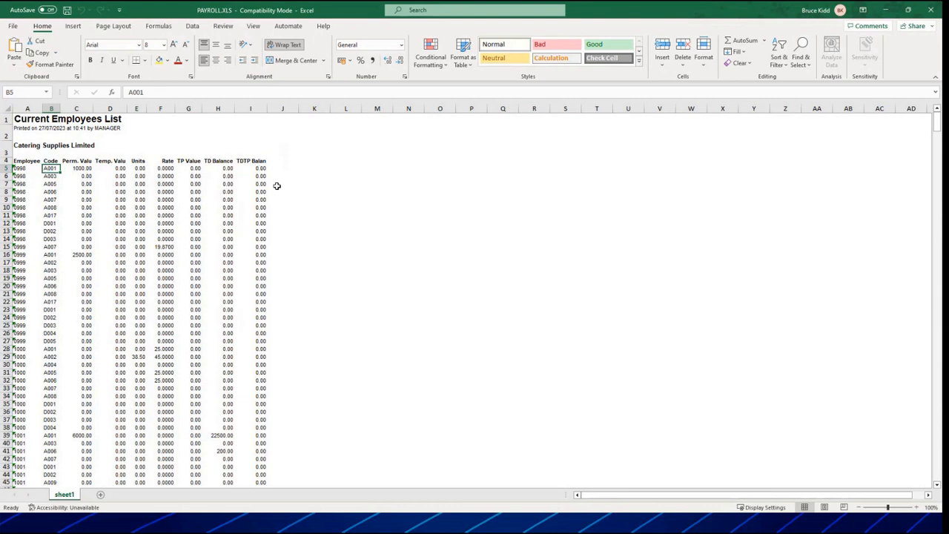
pyautogui.scroll(-9, 231, 184)
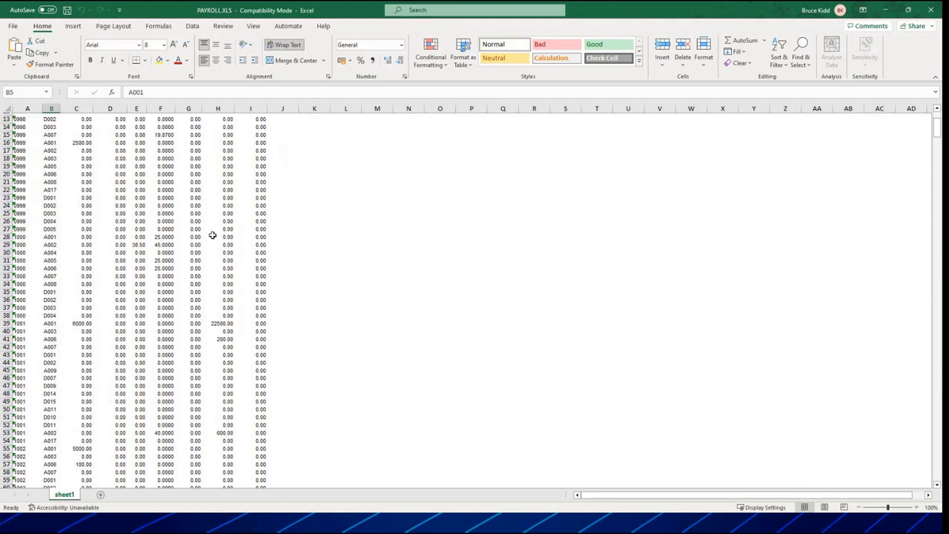
pyautogui.scroll(-1, 213, 235)
pyautogui.scroll(10, 213, 235)
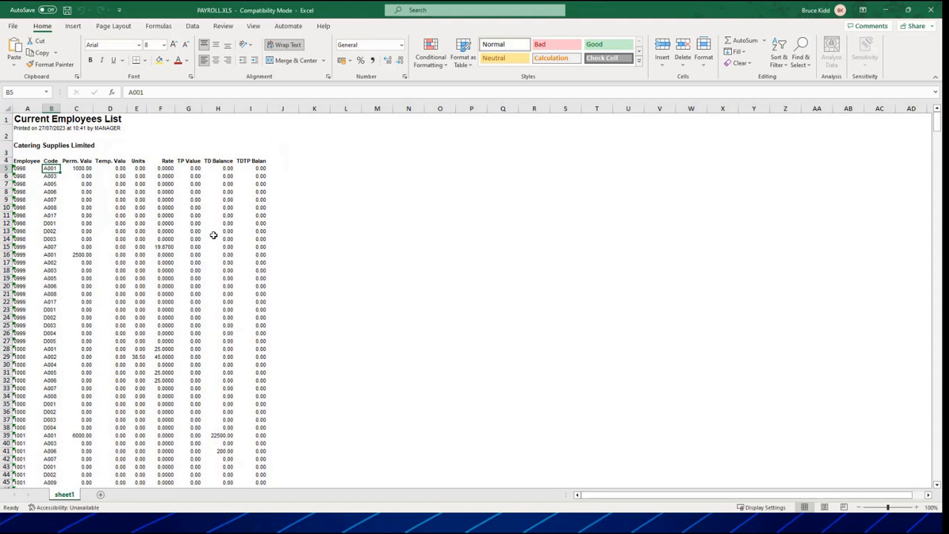
pyautogui.click(281, 160)
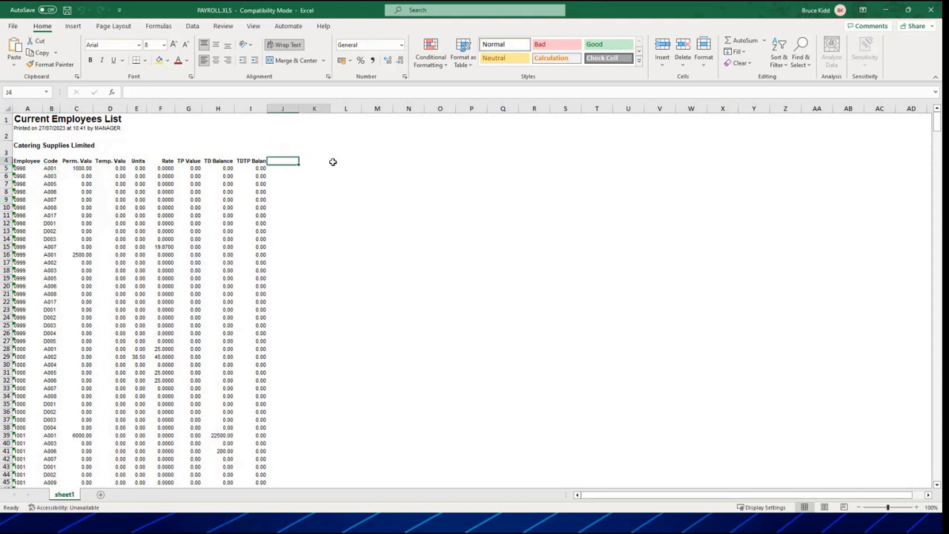
pyautogui.moveTo(289, 161); pyautogui.dragTo(924, 181)
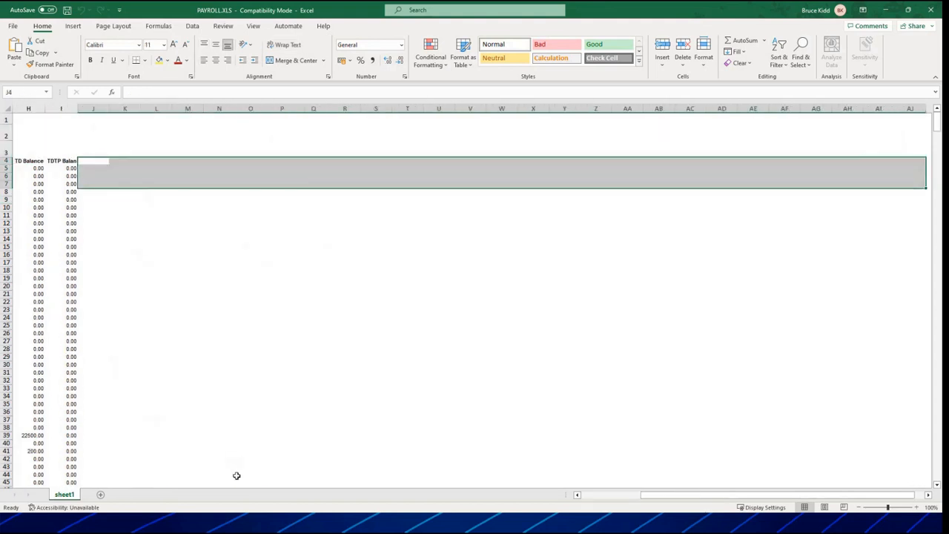
pyautogui.moveTo(688, 498); pyautogui.dragTo(403, 419)
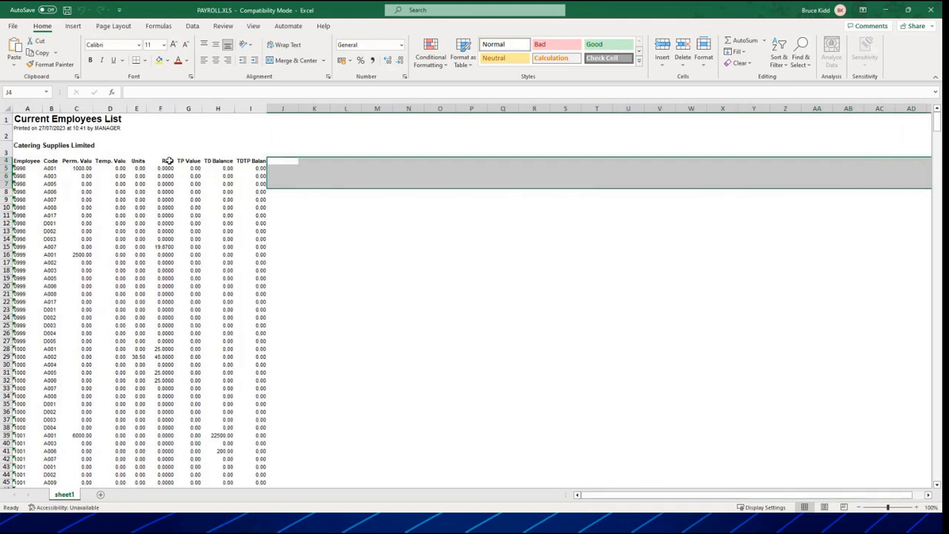
pyautogui.click(30, 160)
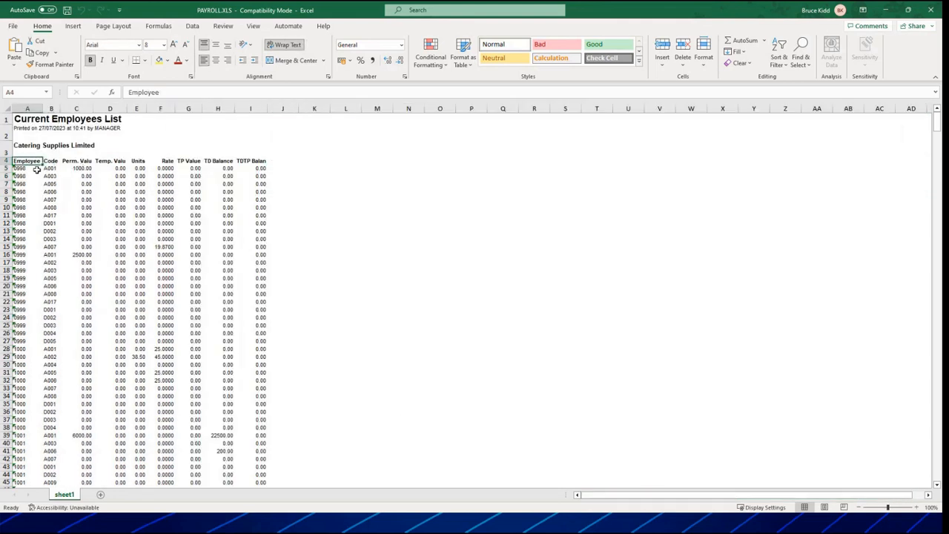
pyautogui.click(23, 171)
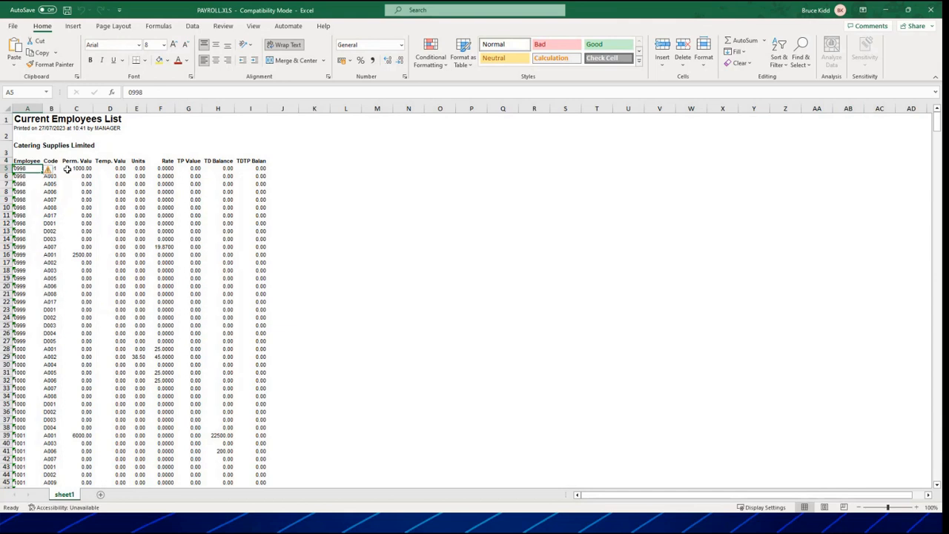
pyautogui.click(931, 9)
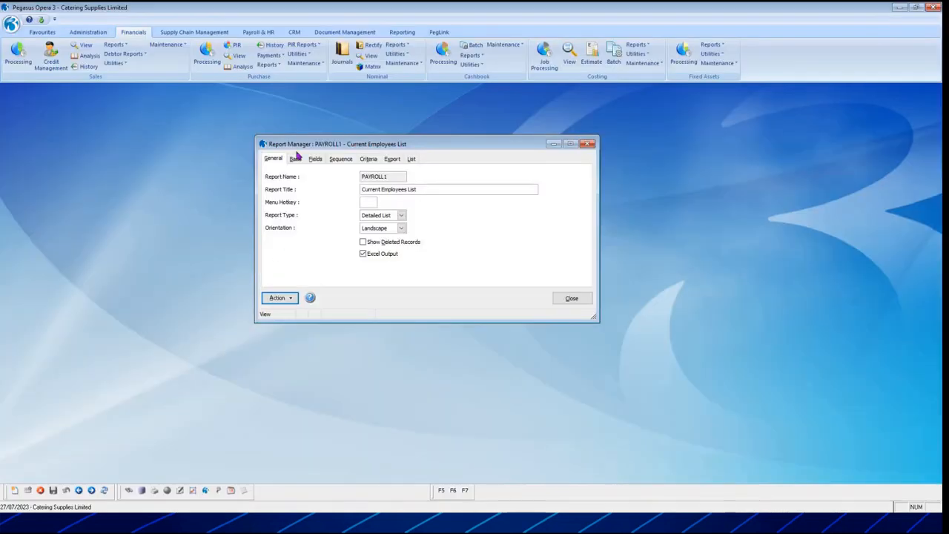
# Add the Surname field from WNAME to the PAYROLL1 report and place it directly after Employee Reference.
pyautogui.click(296, 157)
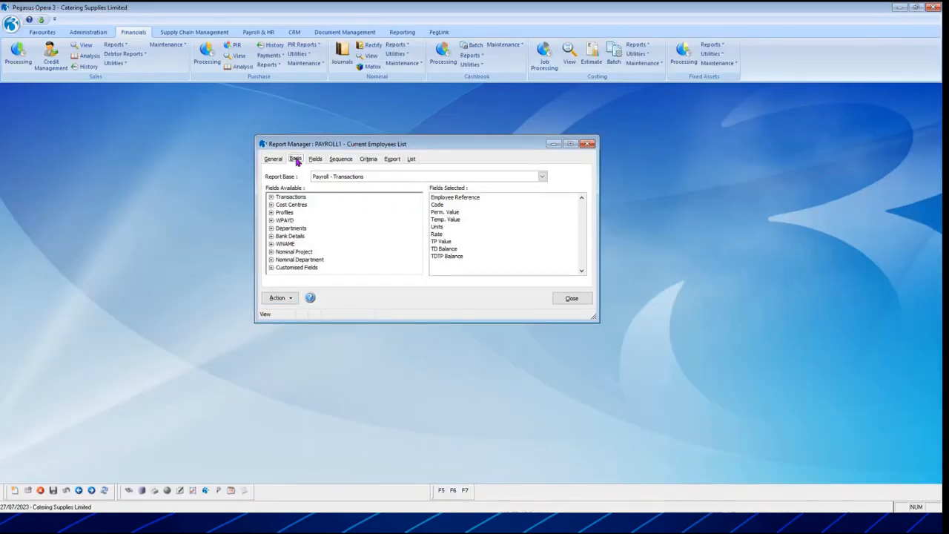
pyautogui.click(312, 163)
pyautogui.click(296, 163)
pyautogui.click(271, 245)
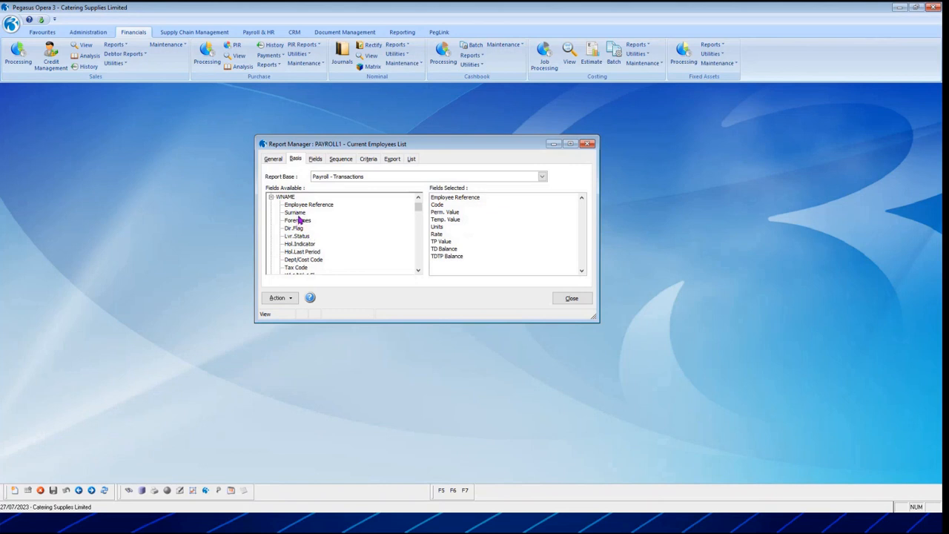
pyautogui.doubleClick(298, 214)
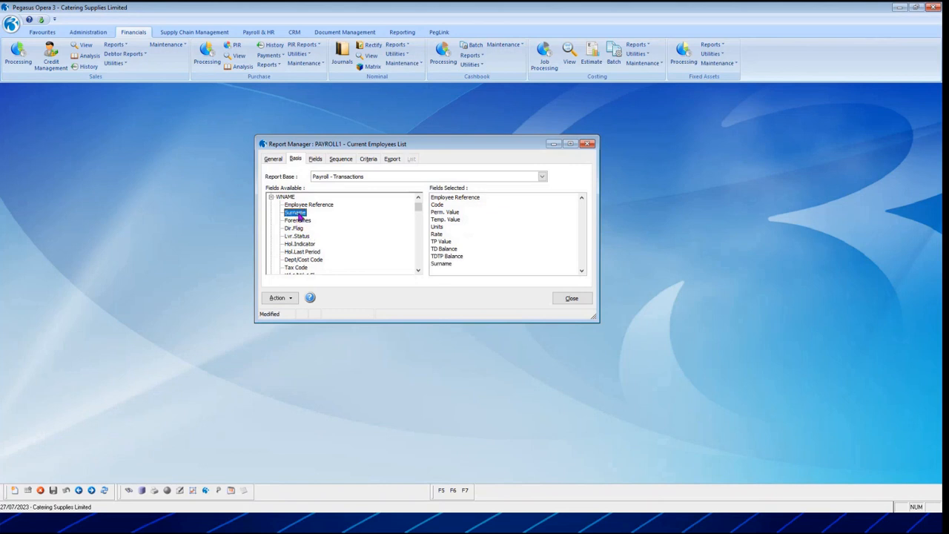
pyautogui.click(315, 159)
pyautogui.moveTo(286, 244); pyautogui.dragTo(270, 184)
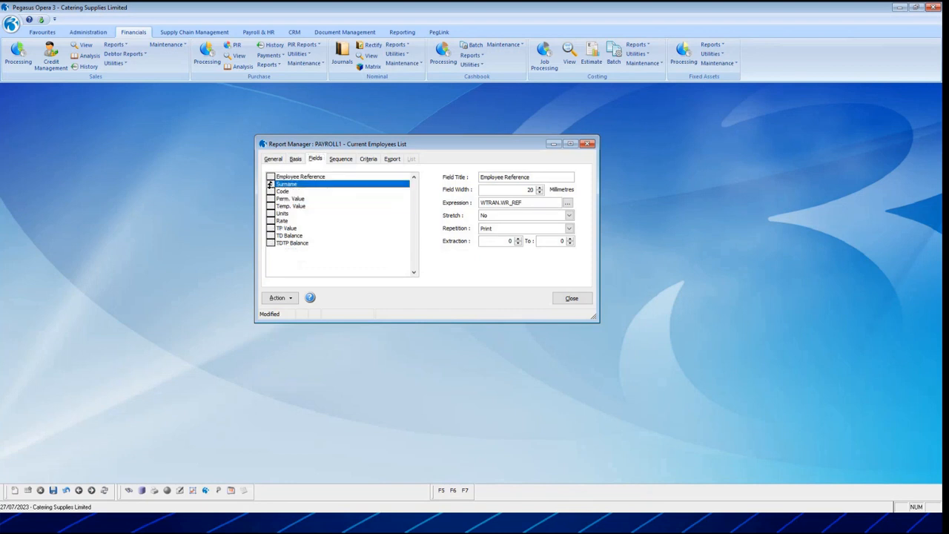
# Add the TP Gross Pay and TP Tax fields from WNAME to the report and save it.
pyautogui.click(295, 159)
pyautogui.scroll(-10, 329, 238)
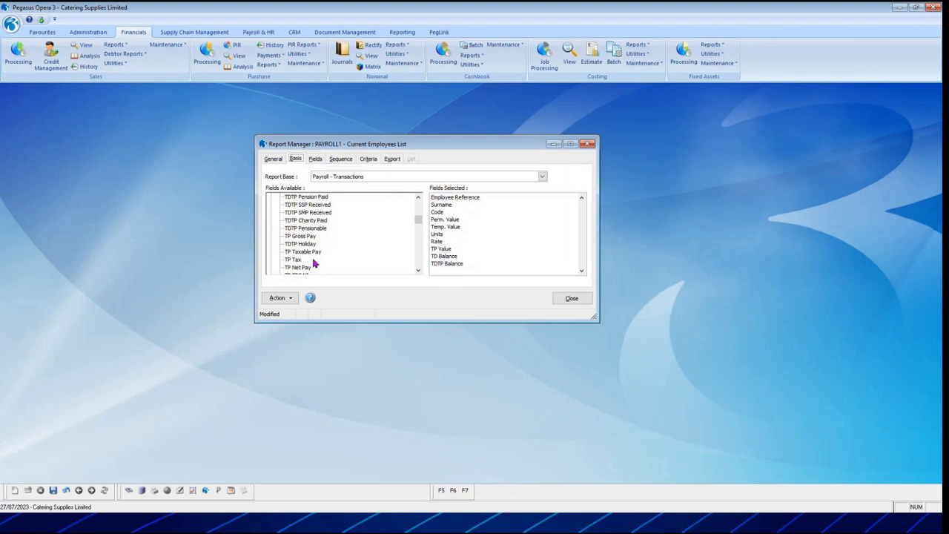
pyautogui.scroll(2, 328, 222)
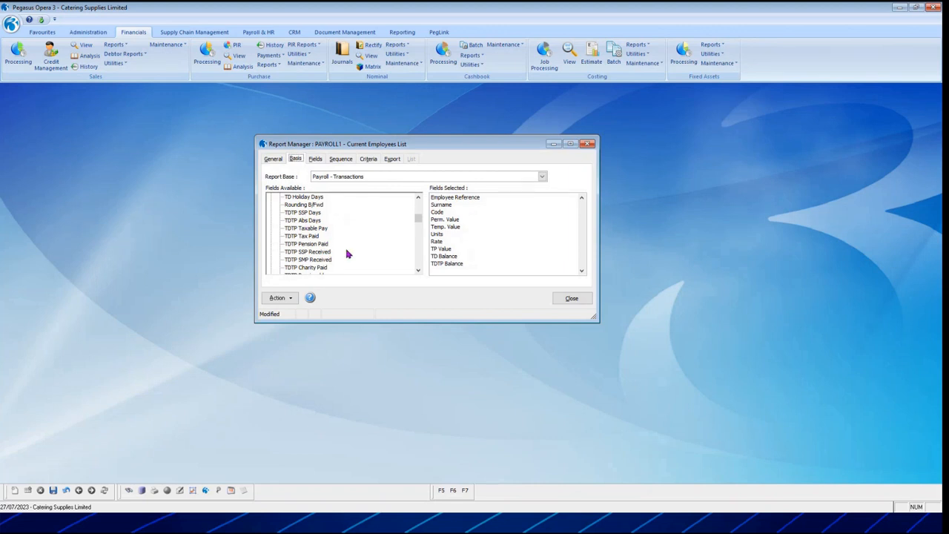
pyautogui.scroll(-2, 346, 255)
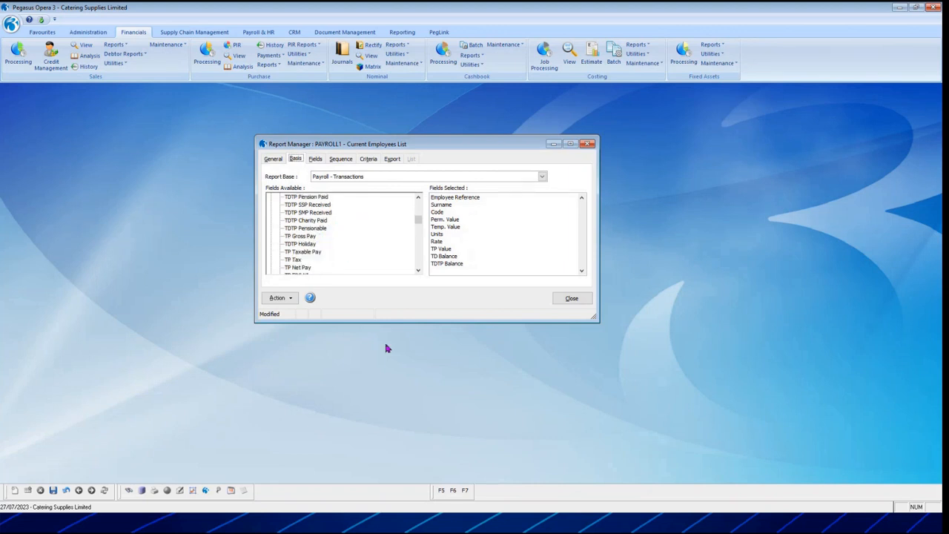
pyautogui.scroll(-1, 318, 250)
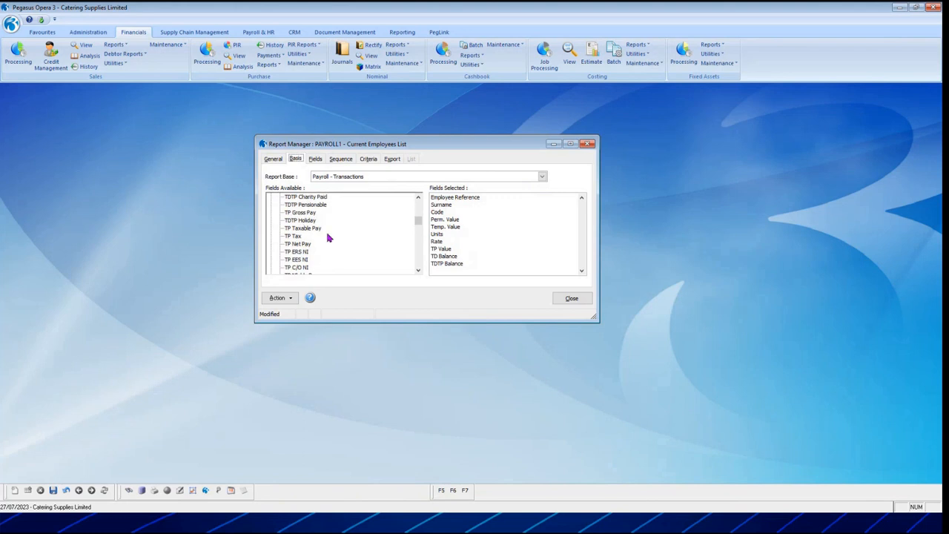
pyautogui.scroll(1, 324, 251)
pyautogui.doubleClick(300, 237)
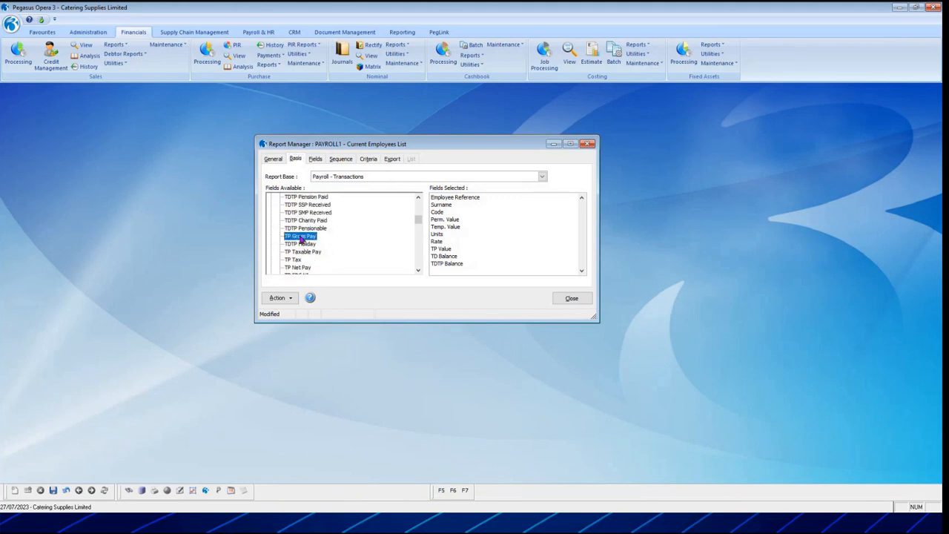
pyautogui.click(297, 260)
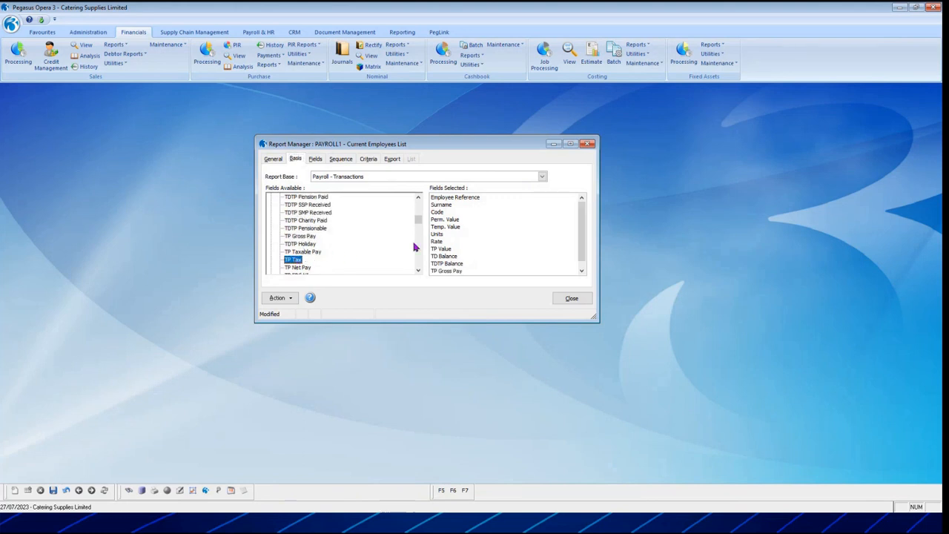
pyautogui.click(54, 490)
# Preview Current Employees List as a report and publish it with the Excel Report layout to a file named SARGA.
pyautogui.click(280, 297)
pyautogui.click(315, 307)
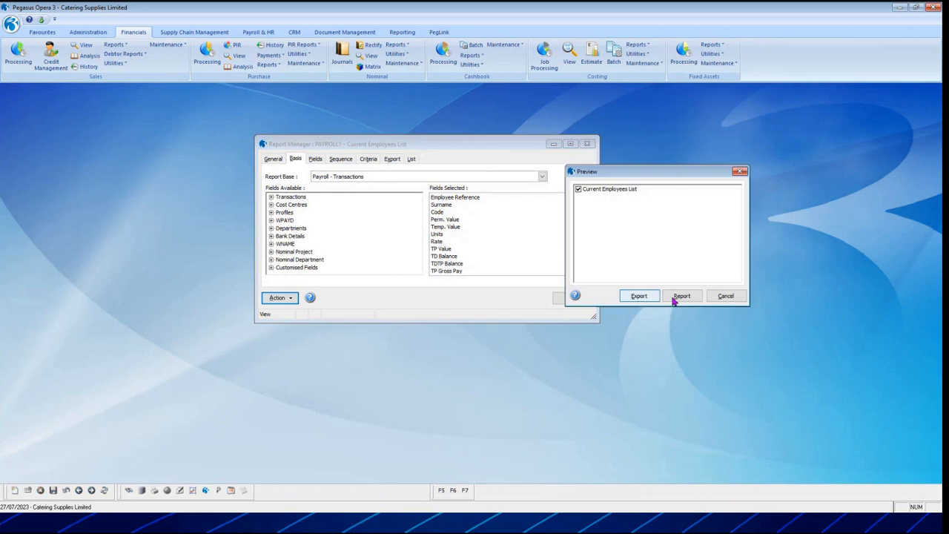
pyautogui.click(677, 297)
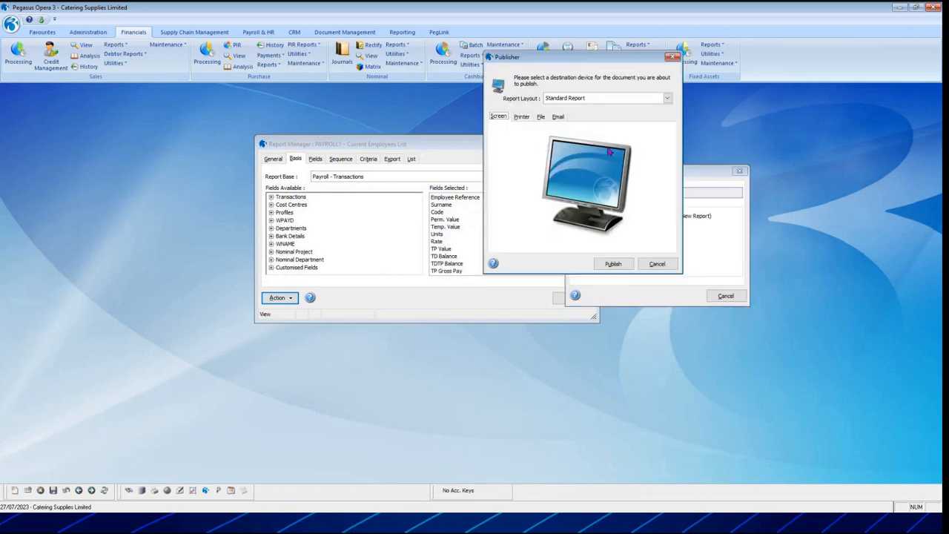
pyautogui.click(573, 100)
pyautogui.click(575, 116)
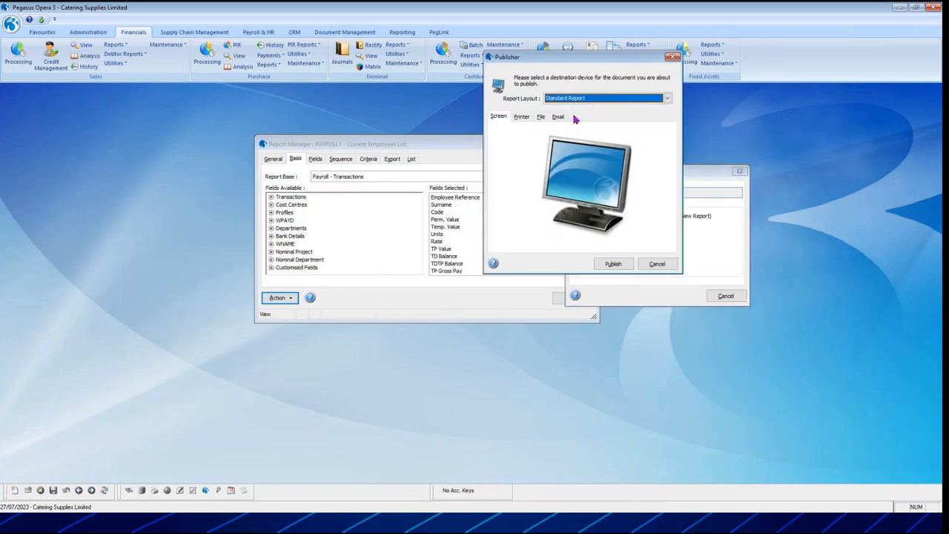
pyautogui.click(554, 164)
pyautogui.write('asdasd')
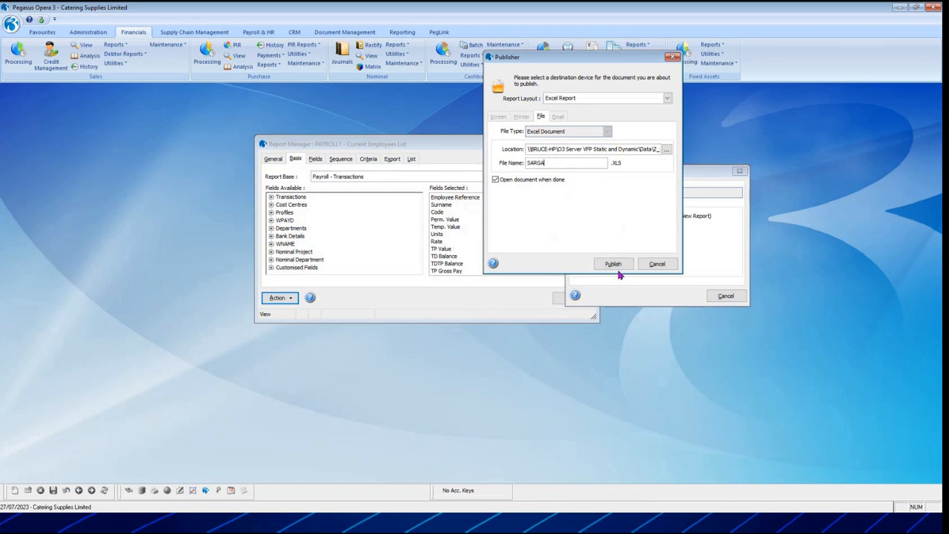
pyautogui.click(614, 266)
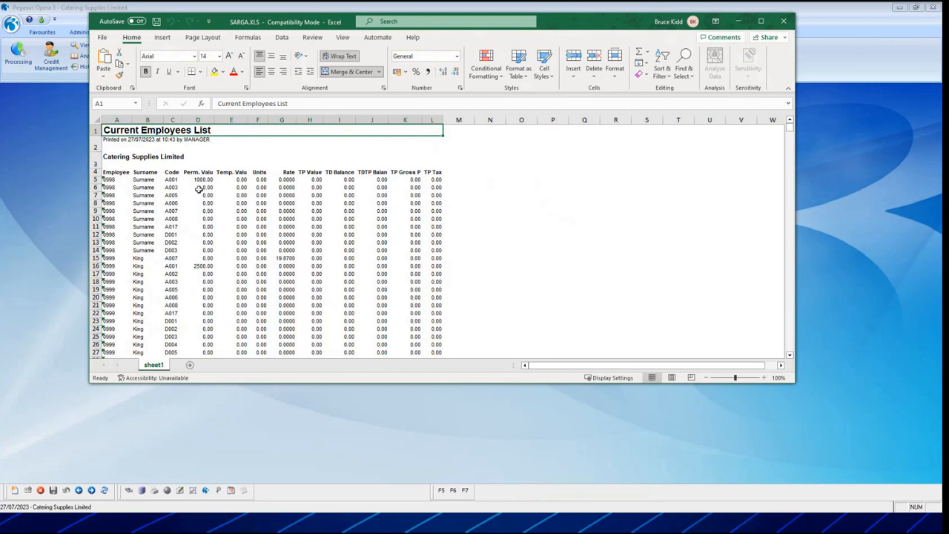
# Examine the Surname, TP Gross Pay and TP Tax columns throughout the published SARGA workbook, and close it.
pyautogui.click(141, 173)
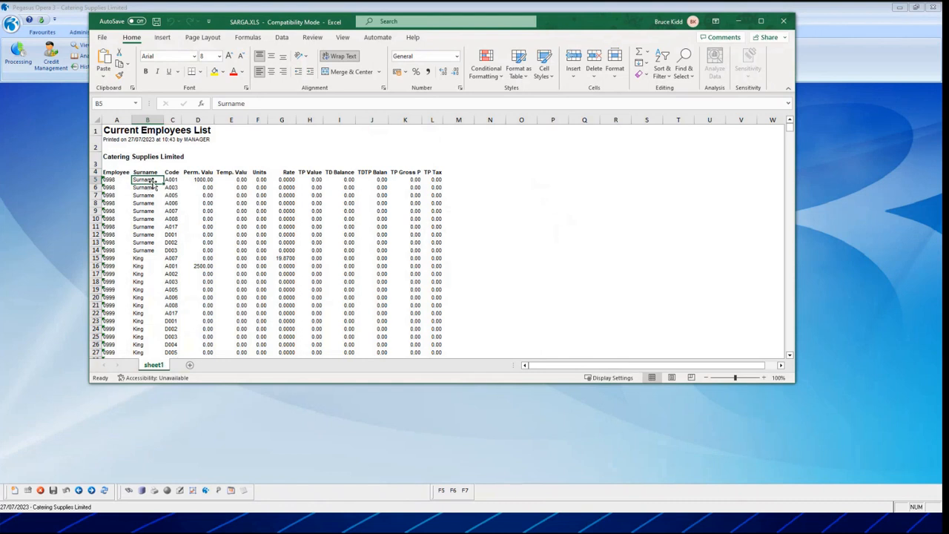
pyautogui.scroll(-20, 304, 233)
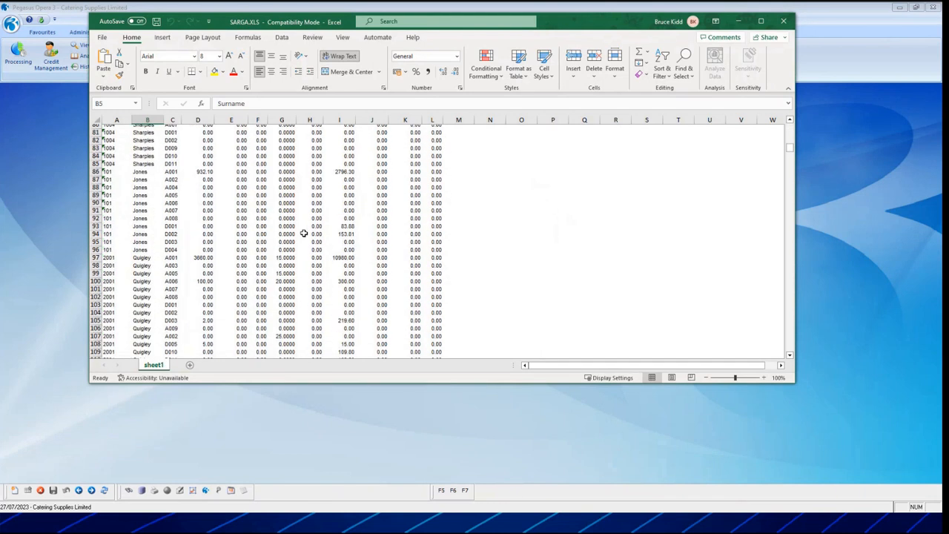
pyautogui.scroll(-20, 304, 233)
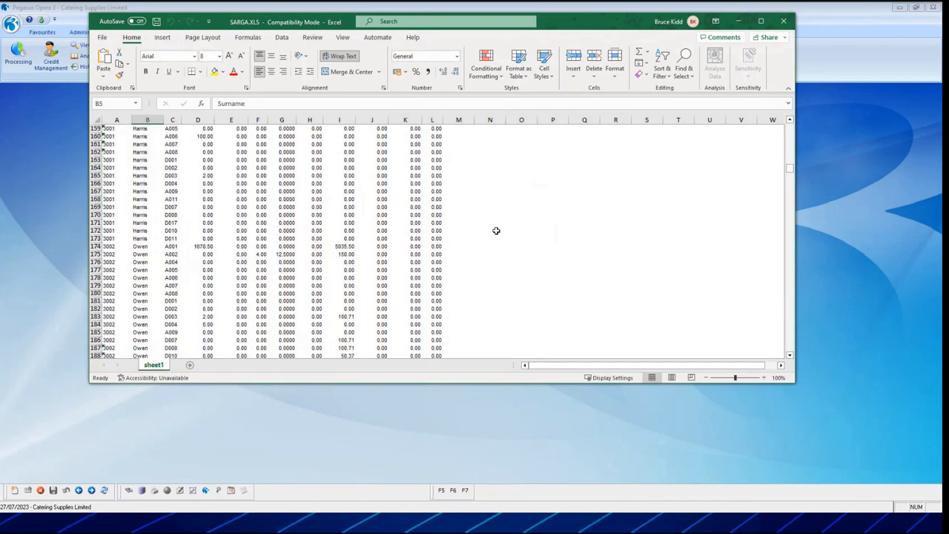
pyautogui.scroll(20, 496, 230)
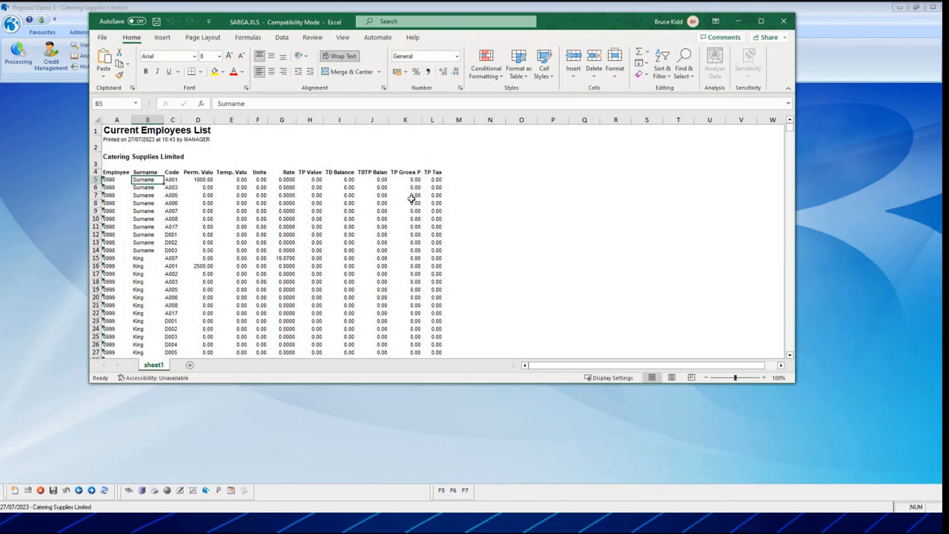
pyautogui.scroll(-20, 412, 199)
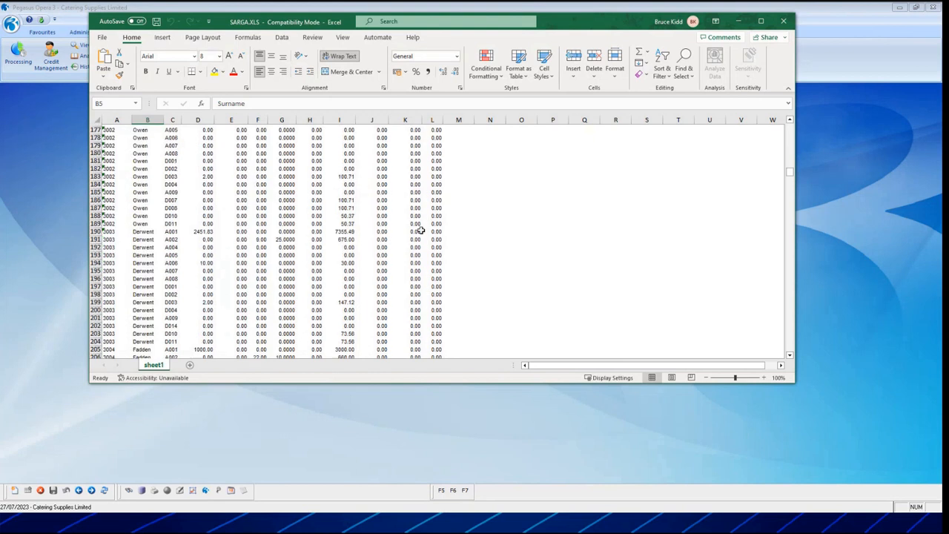
pyautogui.scroll(-19, 420, 230)
pyautogui.moveTo(791, 186); pyautogui.dragTo(808, 387)
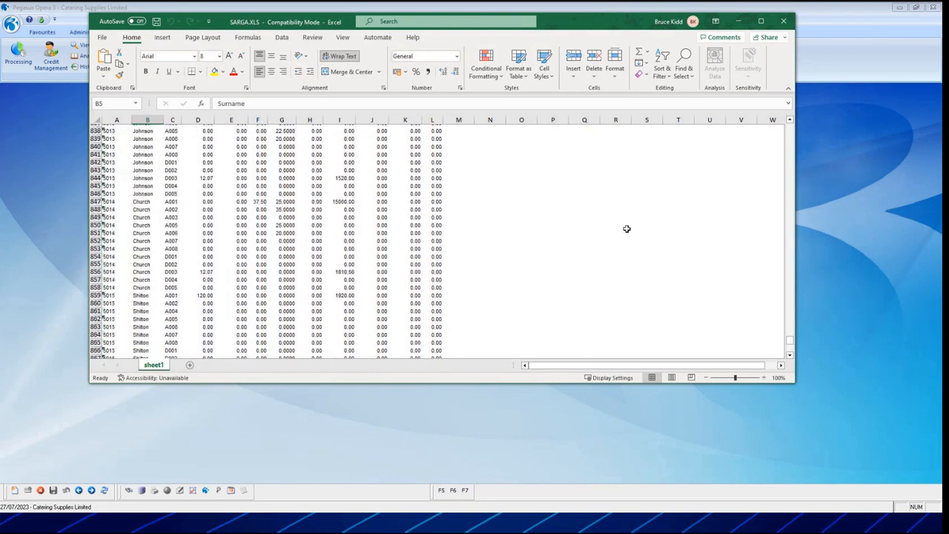
pyautogui.scroll(20, 441, 241)
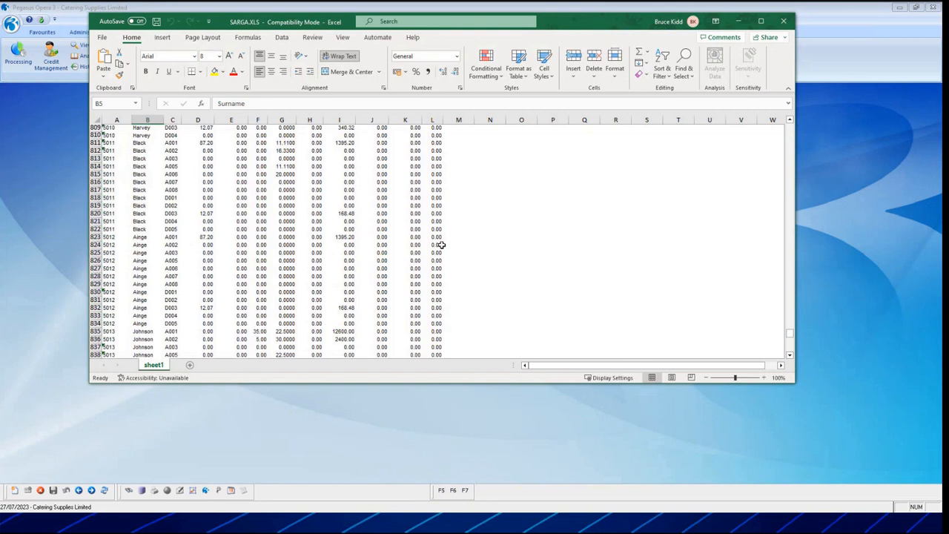
pyautogui.click(784, 21)
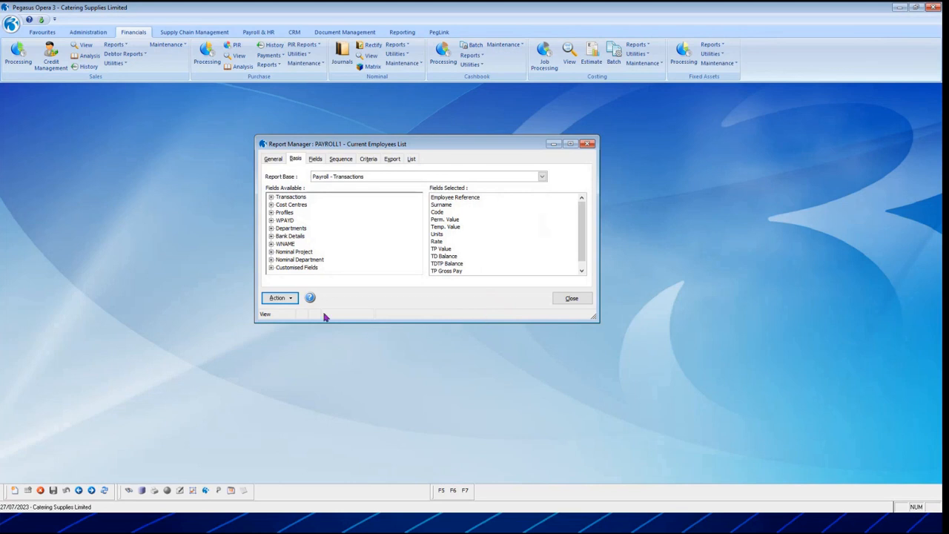
# Close the PAYROLL1 report in Report Manager and minimise Pegasus Opera 3 to return to the slideshow.
pyautogui.click(572, 298)
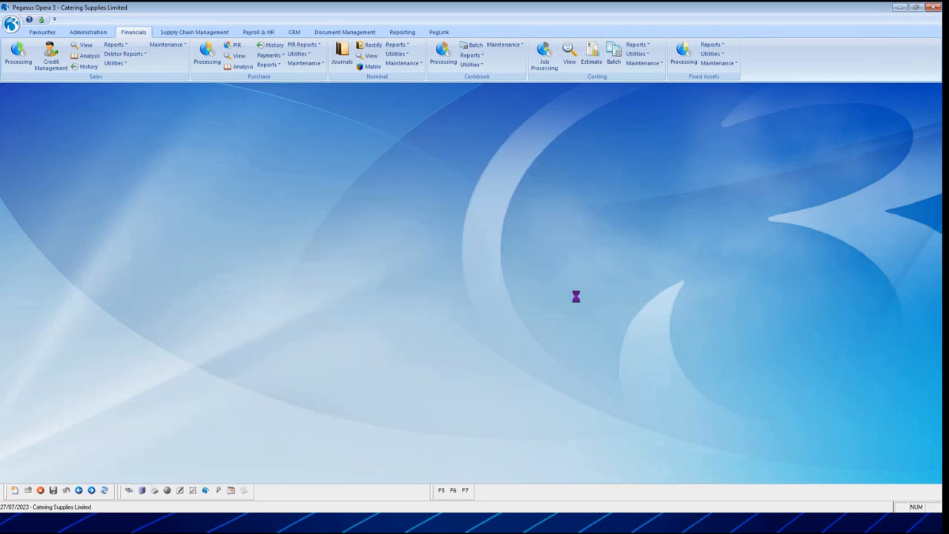
pyautogui.click(899, 8)
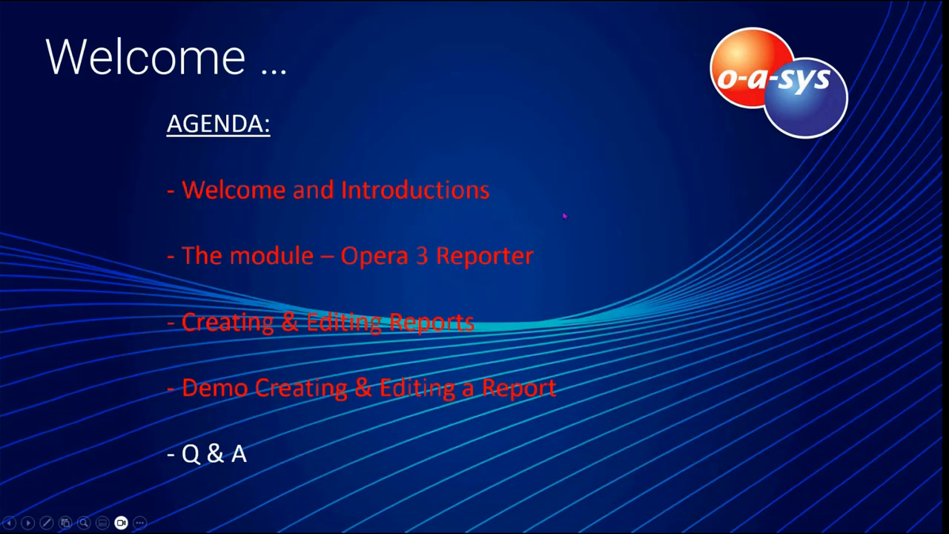
pyautogui.click(335, 211)
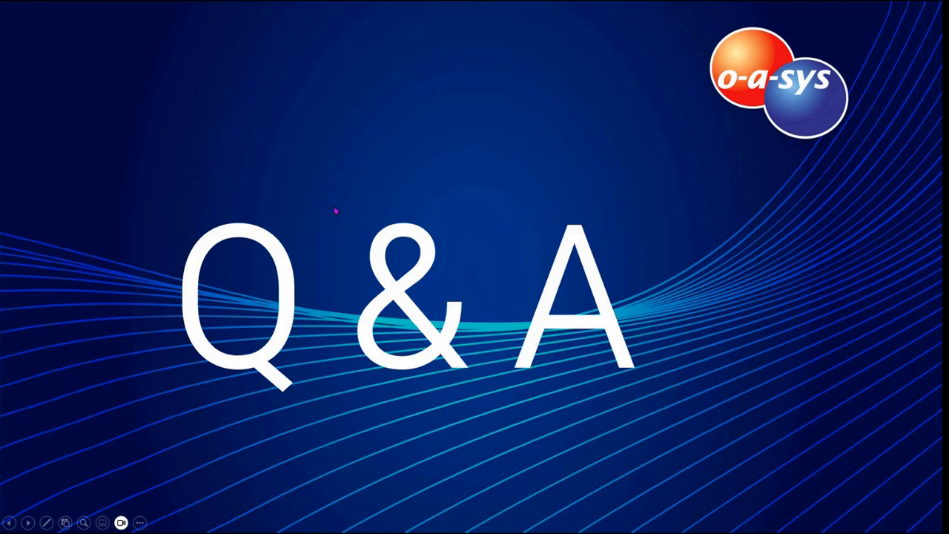
pyautogui.click(335, 210)
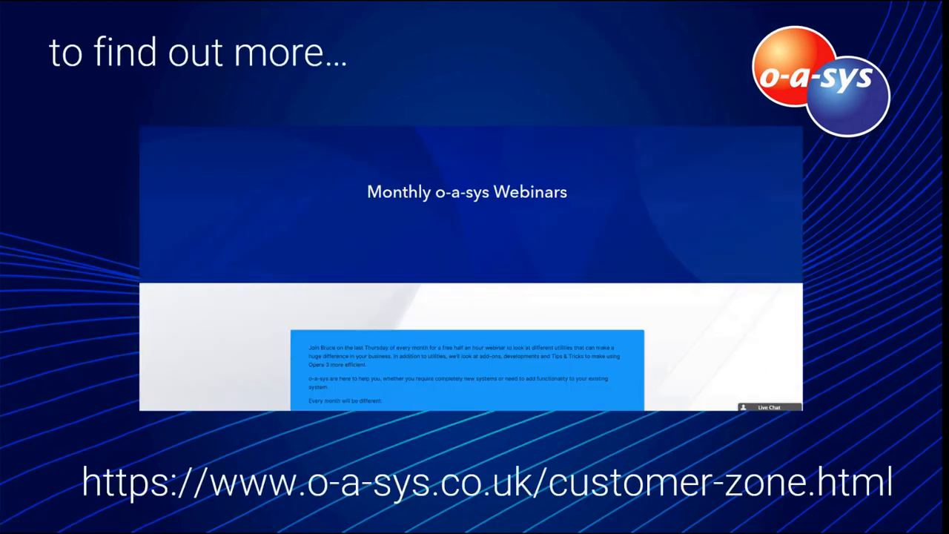